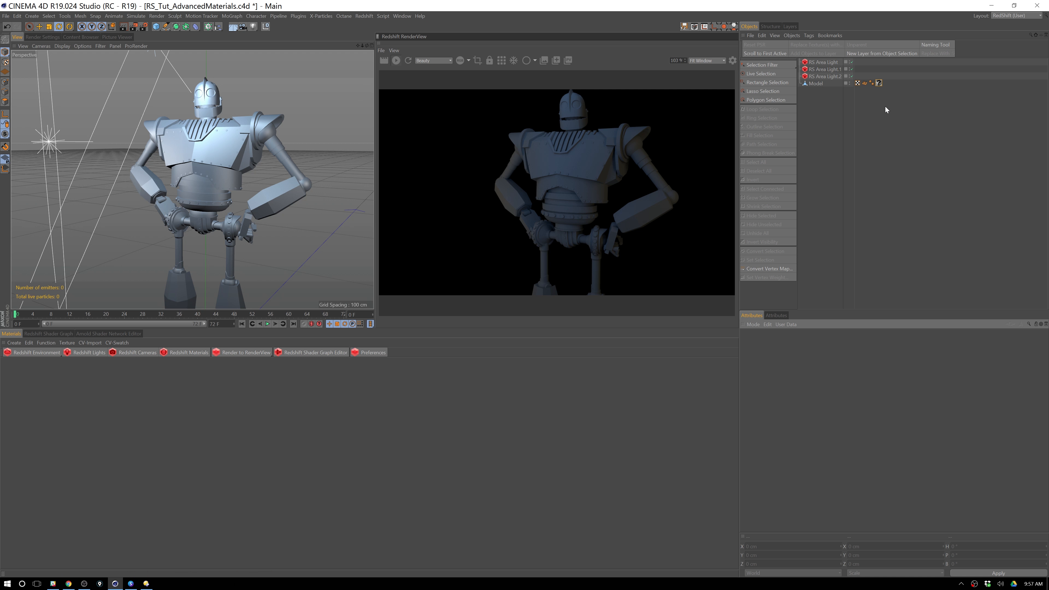
Step: Remove the texture tag from the Model object and create a new Redshift Material
{"action": "left_click", "coordinate": [879, 83]}
{"action": "key", "text": "Delete"}
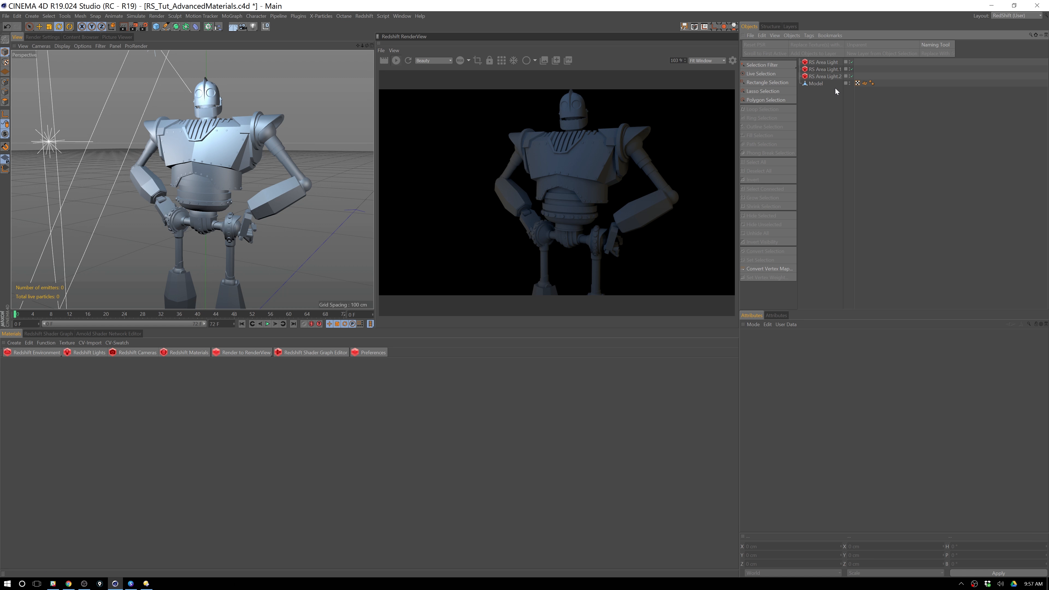
{"action": "left_click", "coordinate": [243, 351]}
{"action": "left_click", "coordinate": [189, 352]}
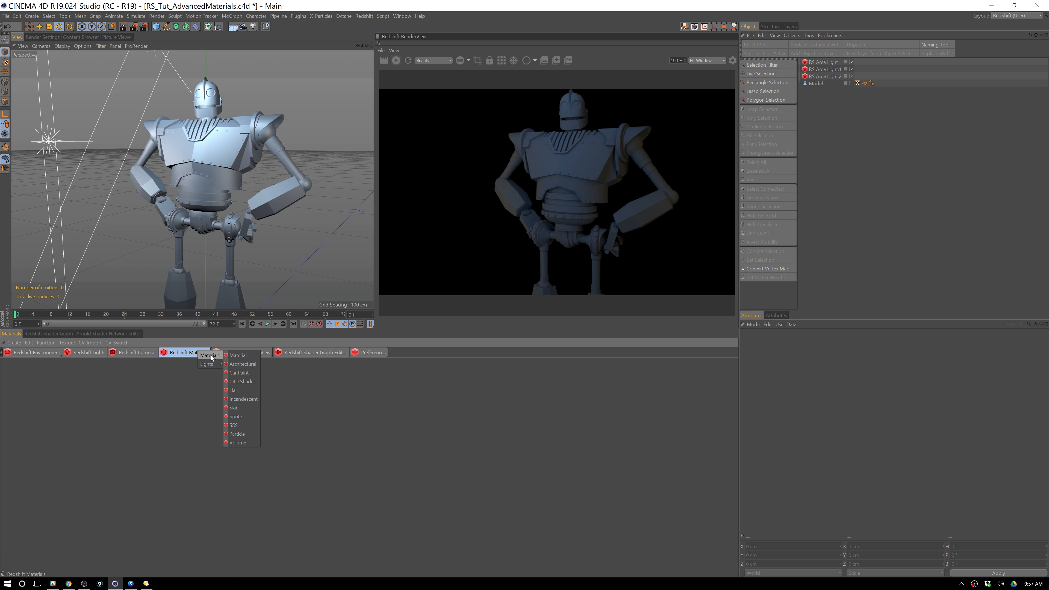
{"action": "left_click", "coordinate": [238, 355]}
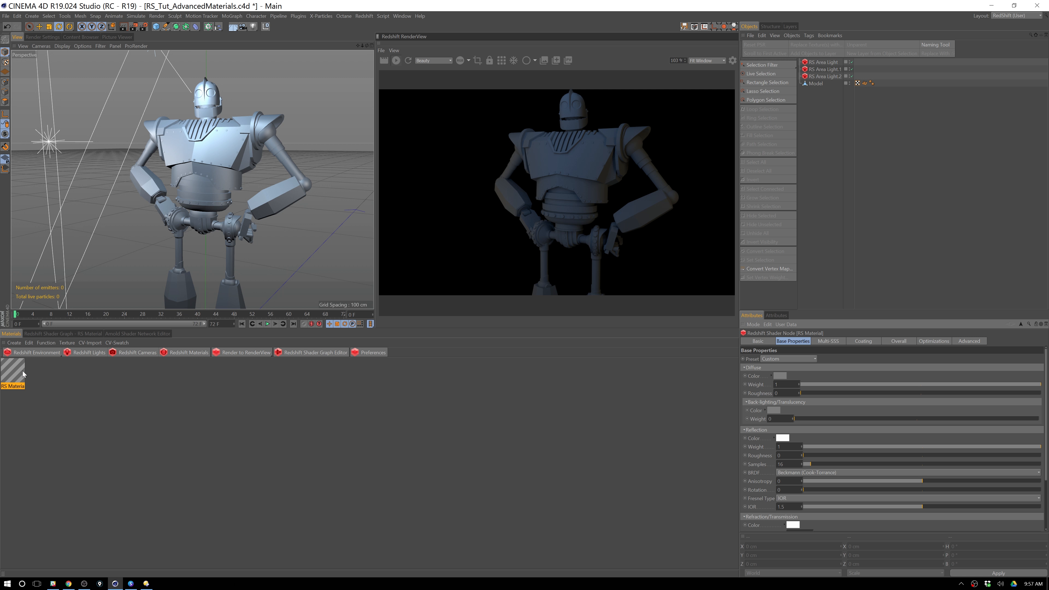
Step: Rename the new material as Base and assign it to the Model object
{"action": "double_click", "coordinate": [19, 388]}
{"action": "type", "text": "Base"}
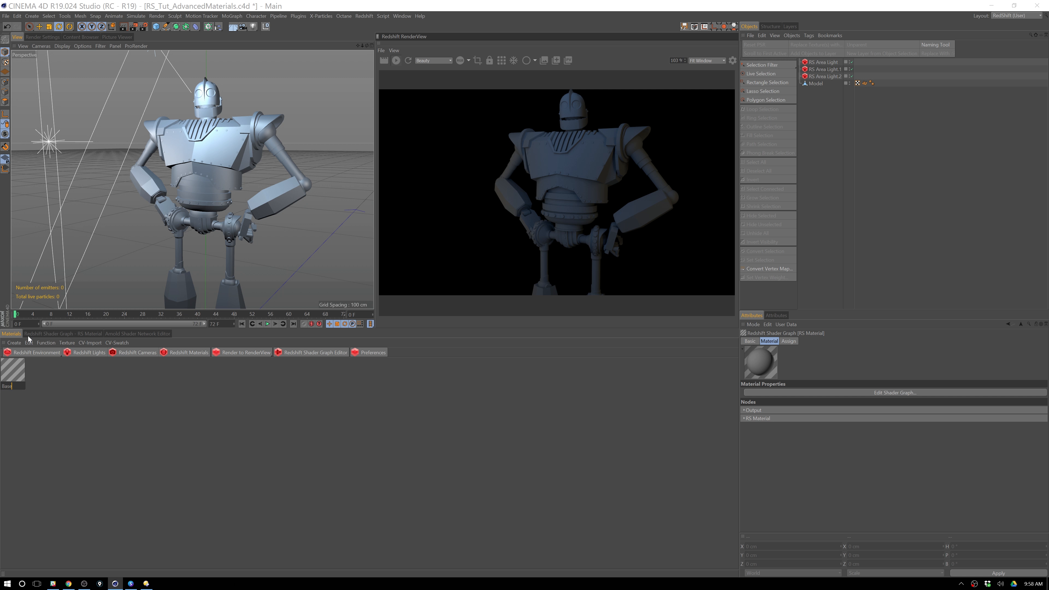
{"action": "key", "text": "Return"}
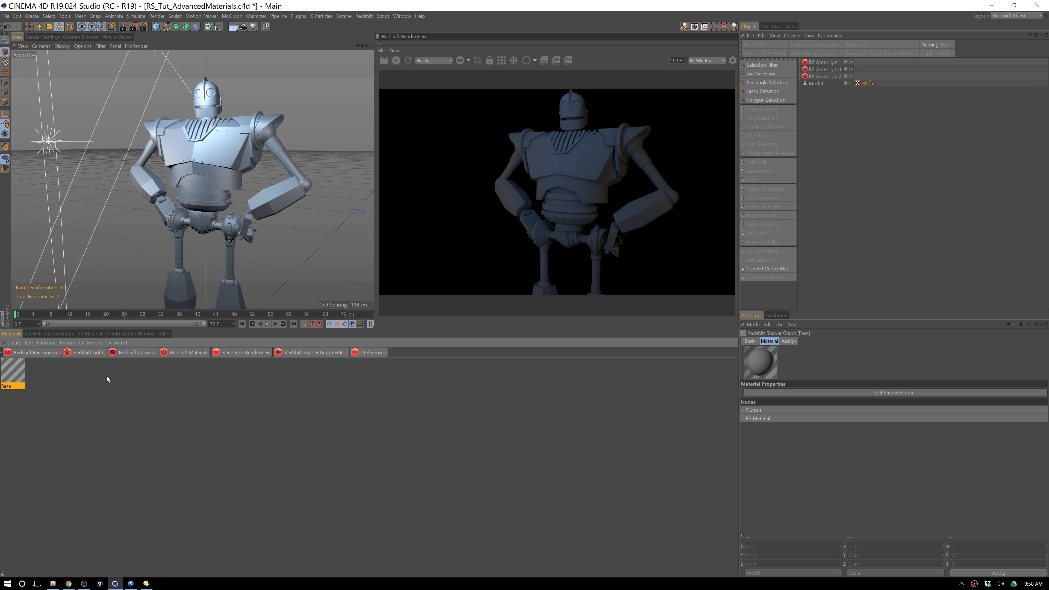
{"action": "left_click_drag", "start_coordinate": [71, 365], "coordinate": [824, 84]}
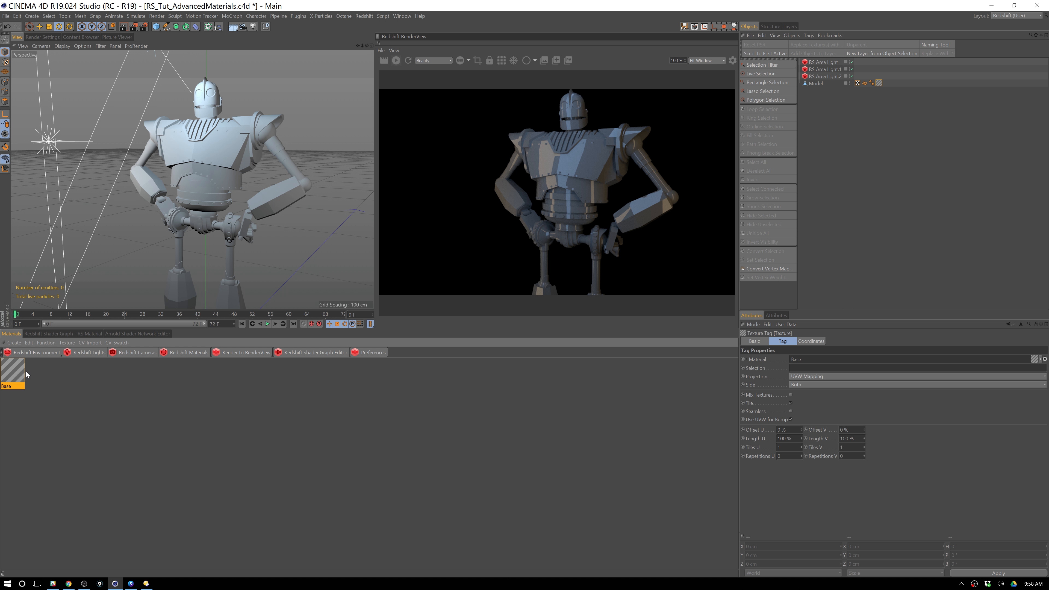
Step: Open the Base material's shader graph for editing
{"action": "left_click_drag", "start_coordinate": [16, 378], "coordinate": [15, 372]}
{"action": "double_click", "coordinate": [15, 377]}
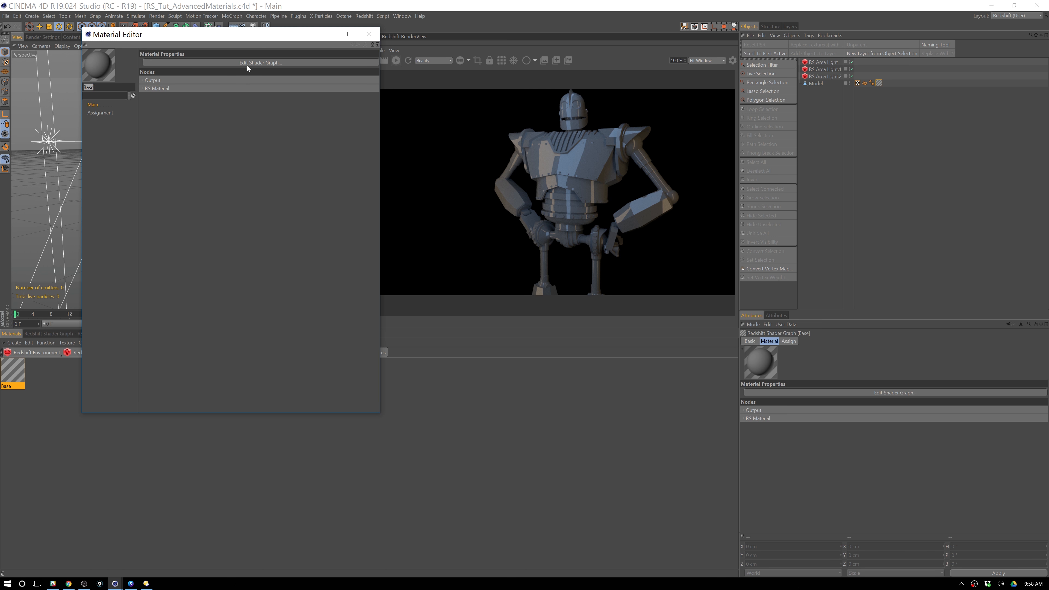
{"action": "left_click", "coordinate": [256, 63]}
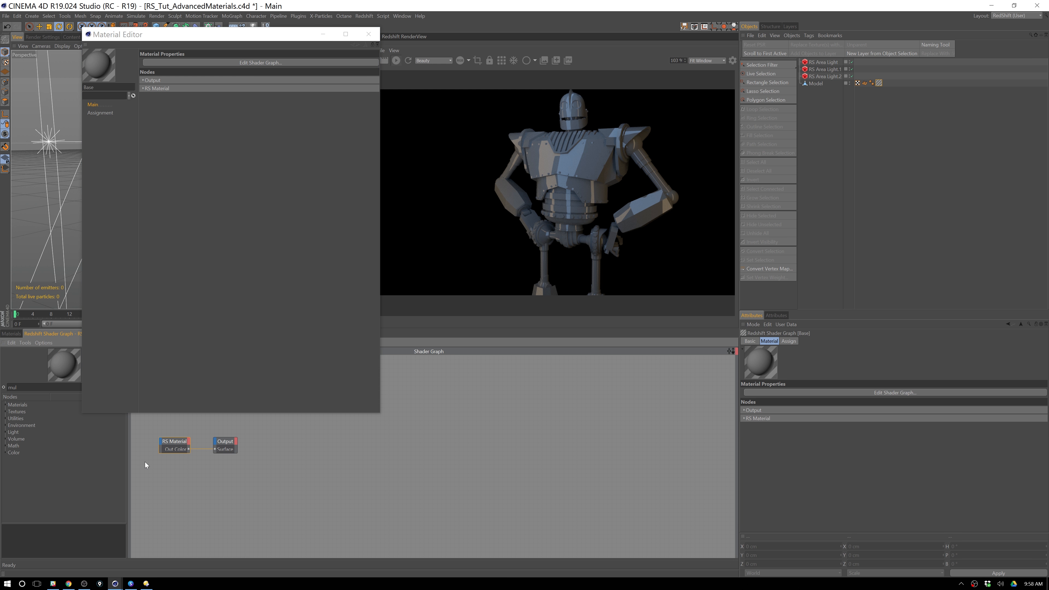
{"action": "left_click", "coordinate": [364, 16]}
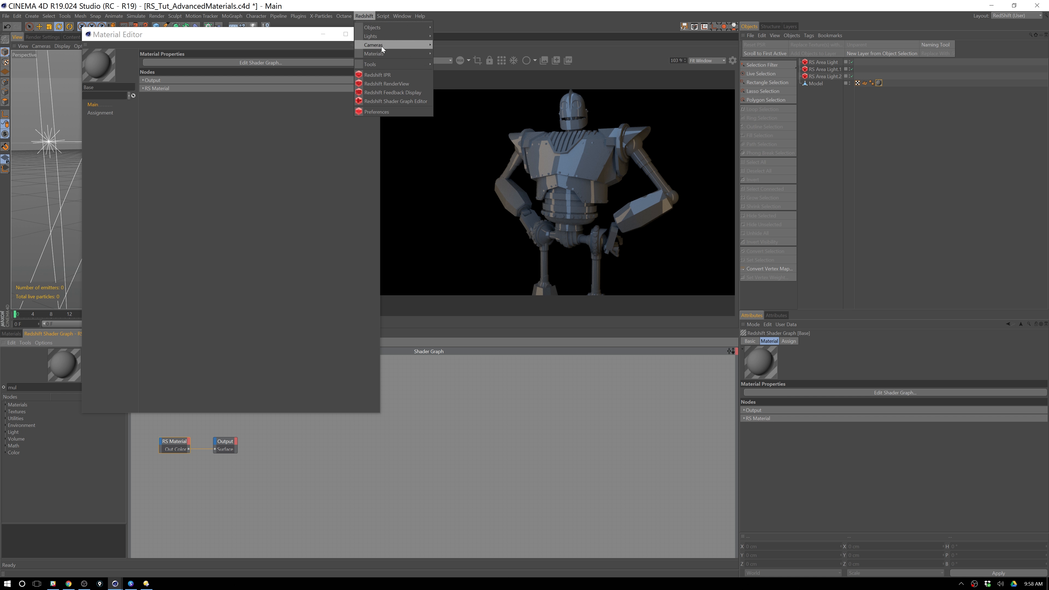
{"action": "left_click", "coordinate": [274, 38]}
Step: Review the RS Material's Base Properties and Overall settings in the Material Editor, and close the editor
{"action": "left_click_drag", "start_coordinate": [279, 36], "coordinate": [548, 98]}
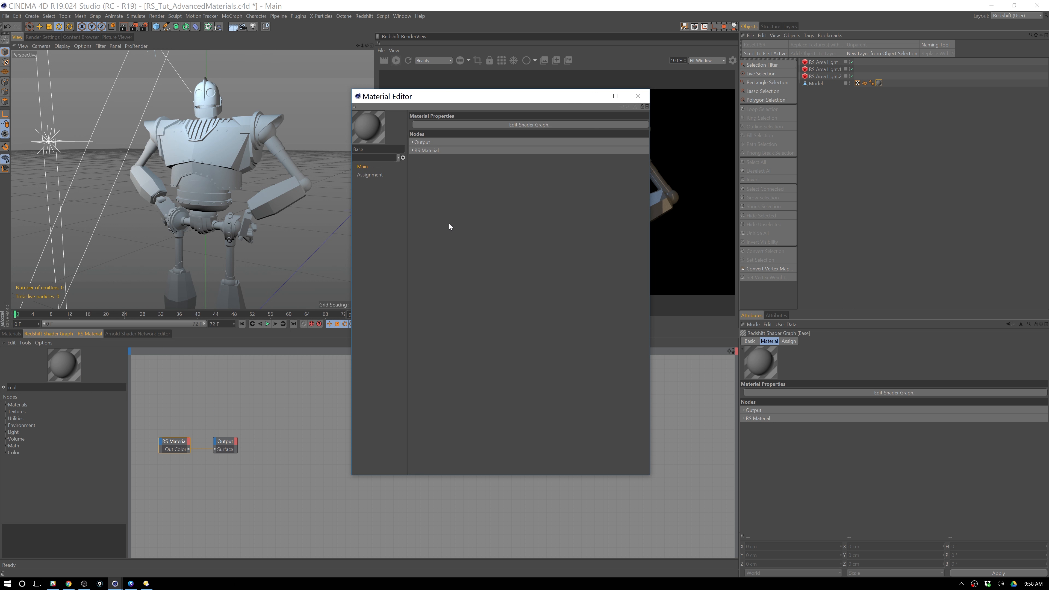
{"action": "left_click", "coordinate": [415, 152]}
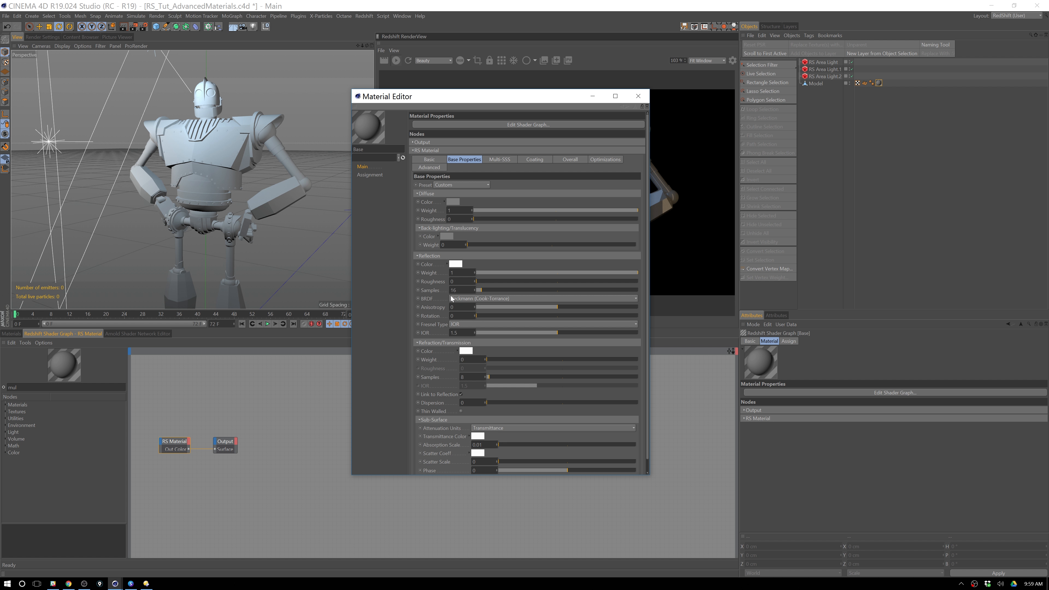
{"action": "left_click", "coordinate": [498, 160]}
{"action": "left_click", "coordinate": [576, 160]}
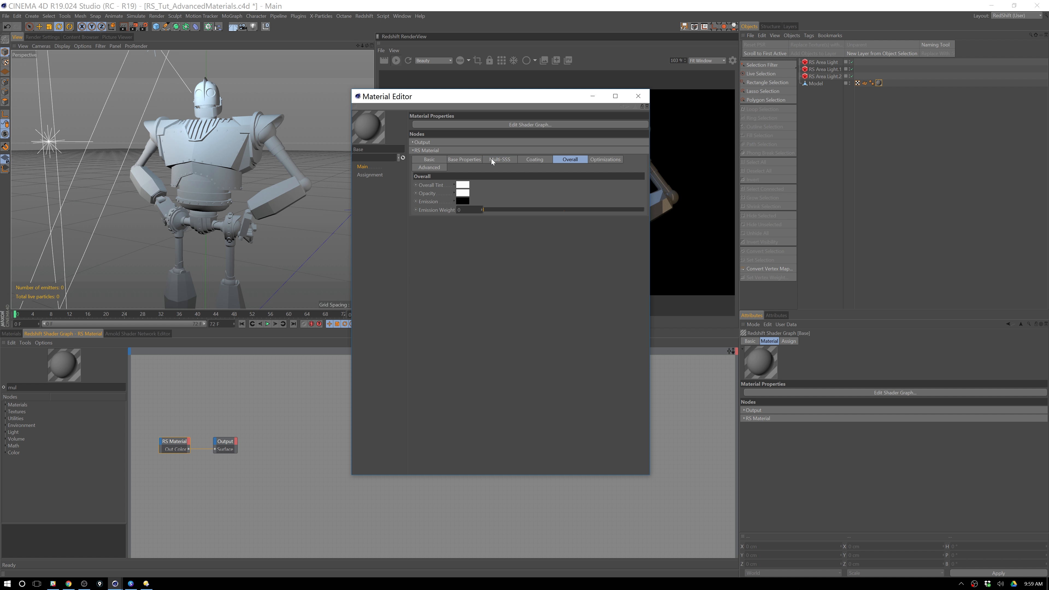
{"action": "left_click", "coordinate": [479, 160]}
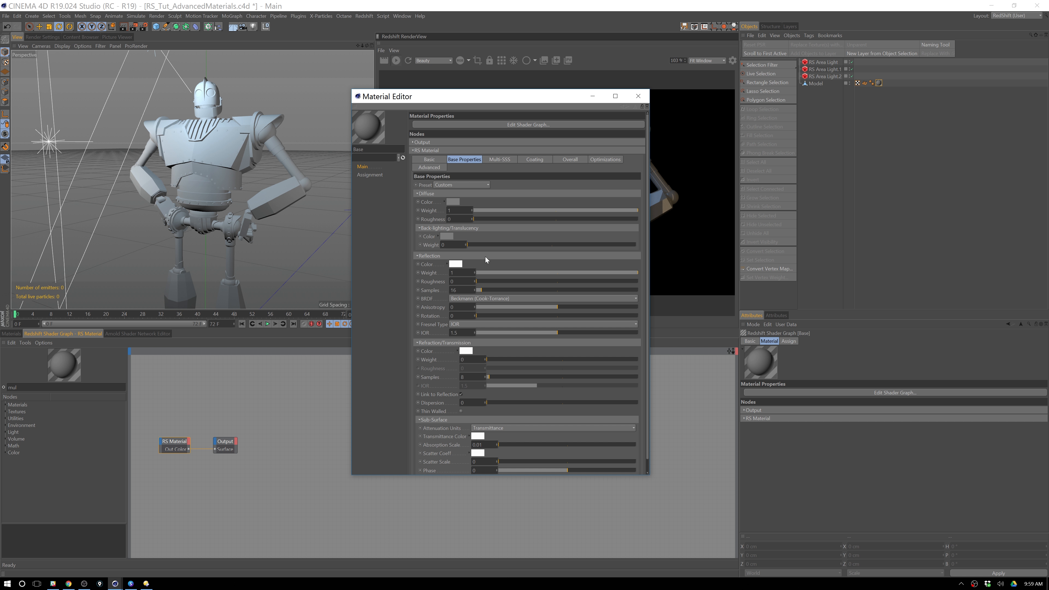
{"action": "left_click", "coordinate": [637, 96]}
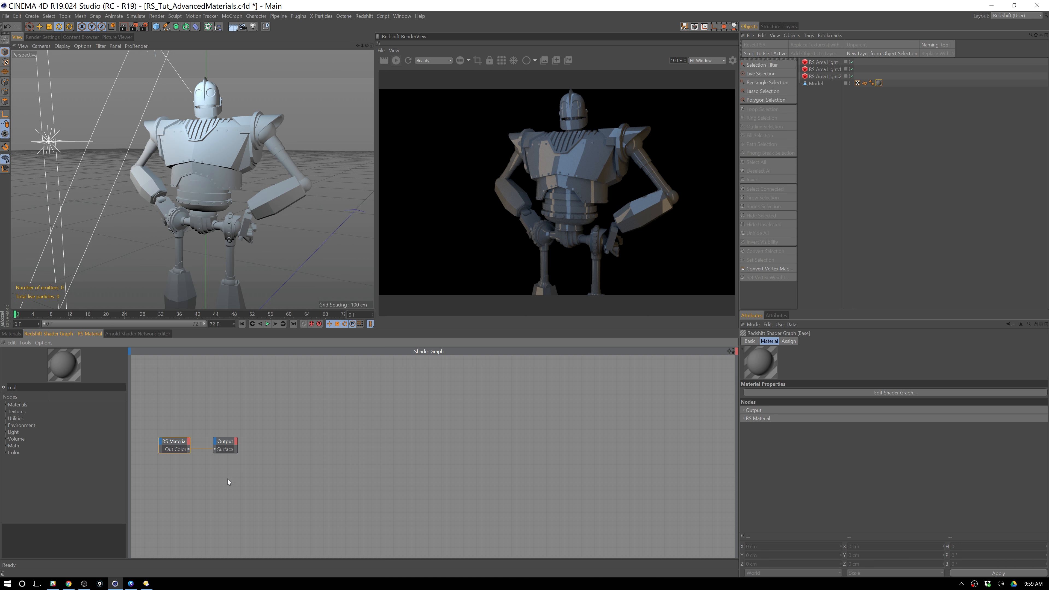
Step: Spread the RS Material and Output nodes apart in the shader graph to make room for more nodes
{"action": "left_click_drag", "start_coordinate": [251, 479], "coordinate": [465, 442]}
{"action": "left_click", "coordinate": [364, 454]}
{"action": "left_click", "coordinate": [365, 434]}
Step: Rename the RS Material node as Base and return to its base properties
{"action": "left_click", "coordinate": [310, 439]}
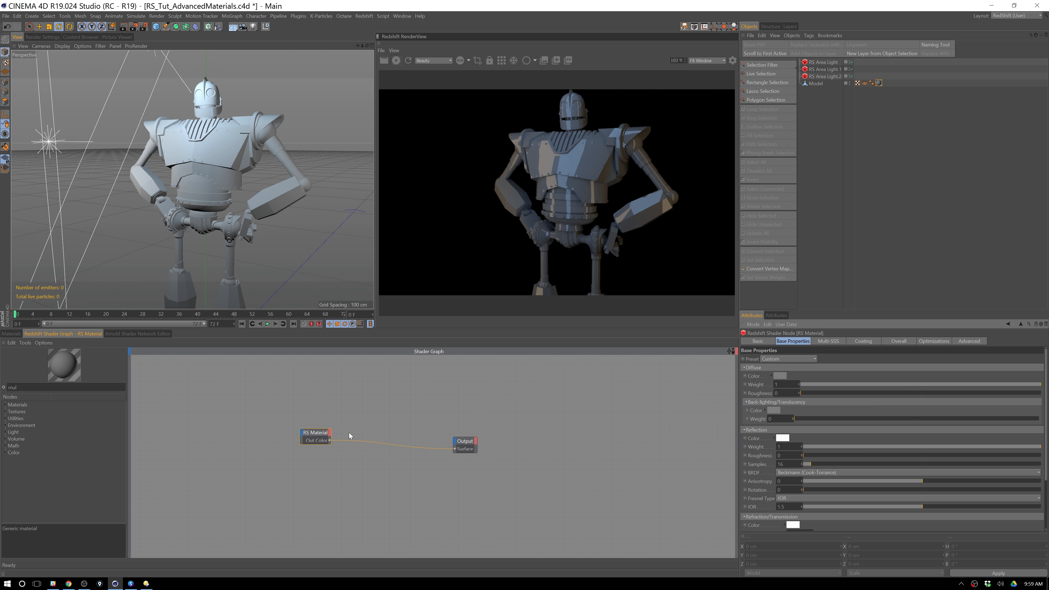
{"action": "left_click", "coordinate": [758, 341]}
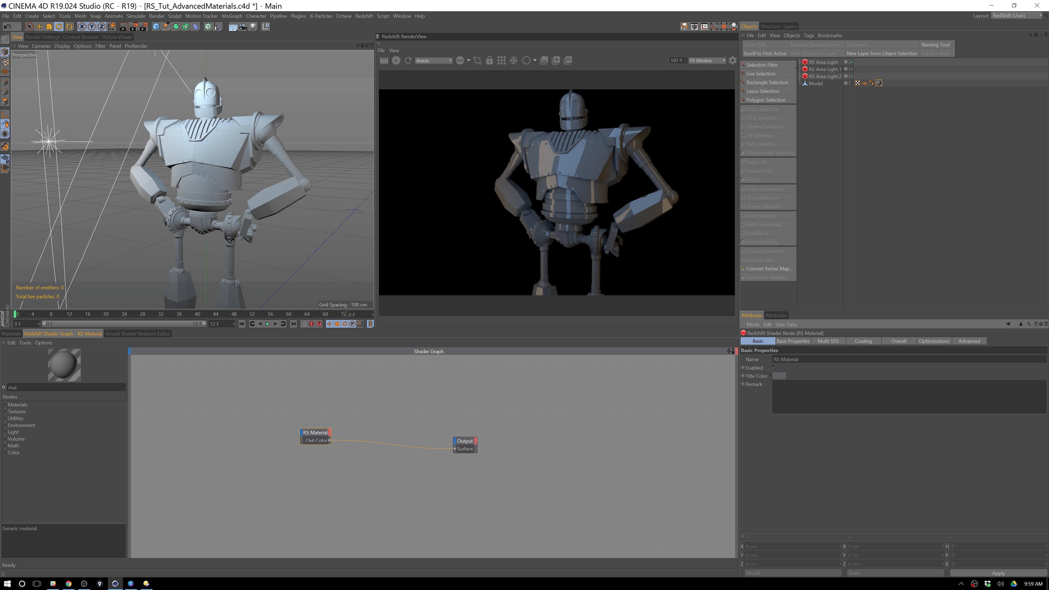
{"action": "type", "text": "Base"}
{"action": "key", "text": "Return"}
{"action": "left_click", "coordinate": [807, 341]}
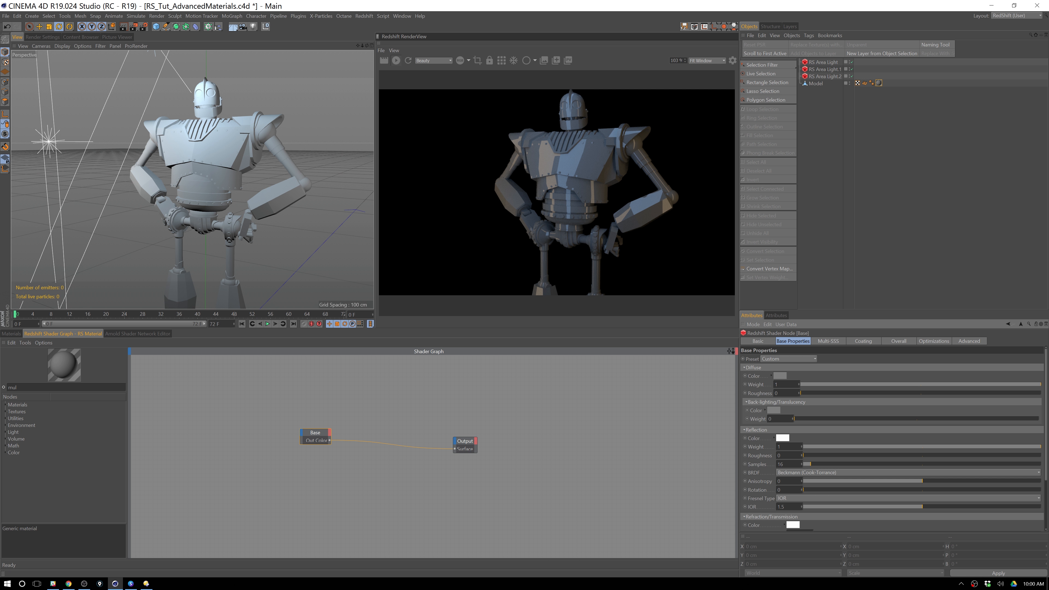
Step: Add a Texture node to the shader graph in front of the Base node
{"action": "left_click", "coordinate": [15, 412]}
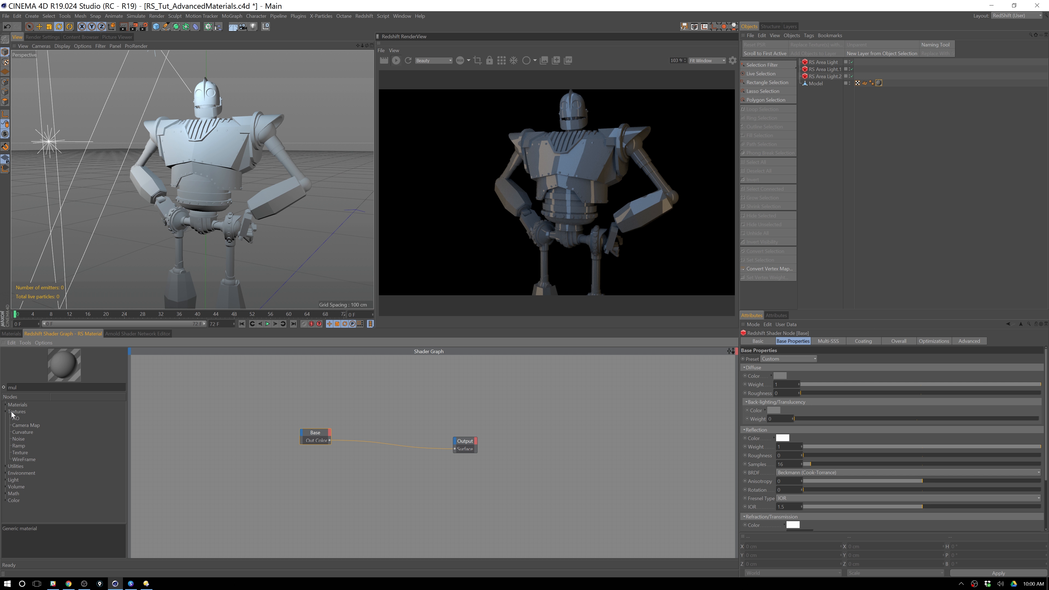
{"action": "left_click_drag", "start_coordinate": [21, 453], "coordinate": [207, 437]}
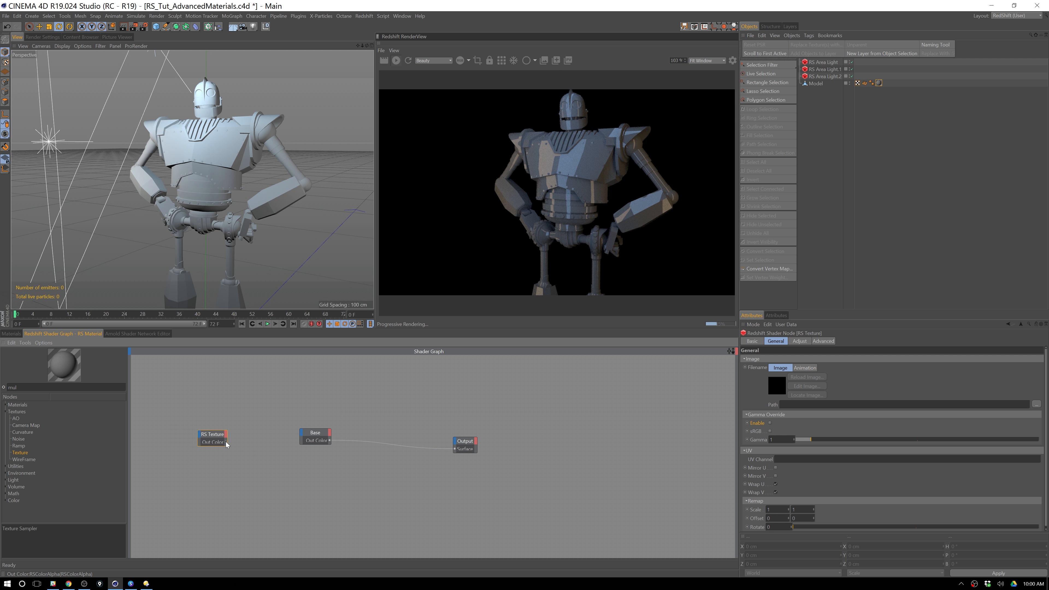
Step: Examine the input categories the Base node offers for connecting the texture, without making a connection
{"action": "mouse_move", "coordinate": [307, 448]}
{"action": "left_mouse_down"}
{"action": "mouse_move", "coordinate": [290, 425]}
{"action": "mouse_move", "coordinate": [302, 434]}
{"action": "left_mouse_up"}
{"action": "left_click", "coordinate": [302, 435]}
{"action": "mouse_move", "coordinate": [309, 439]}
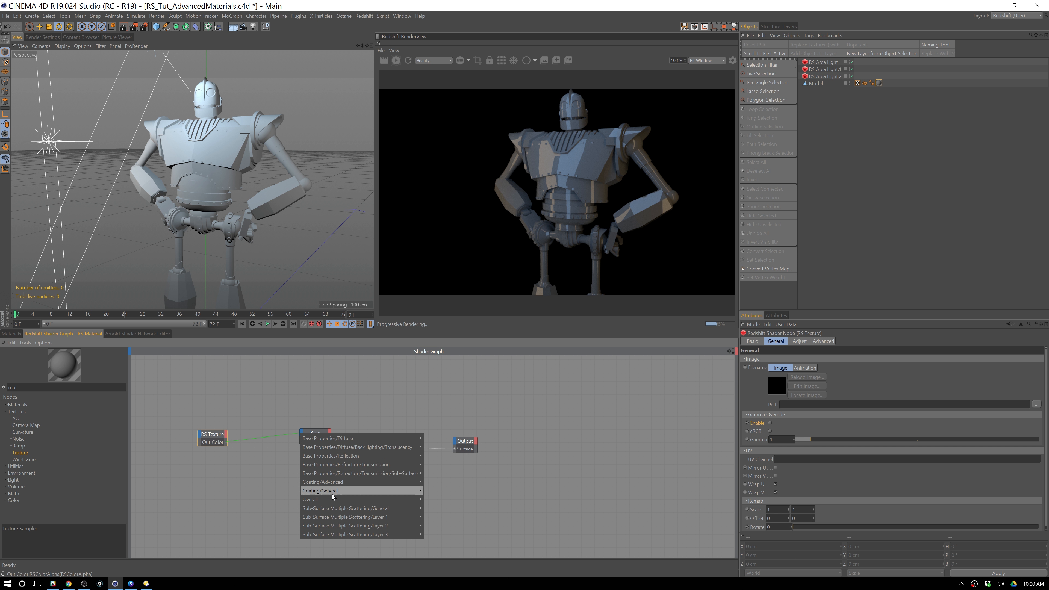
{"action": "left_click", "coordinate": [331, 398]}
{"action": "left_click", "coordinate": [316, 433]}
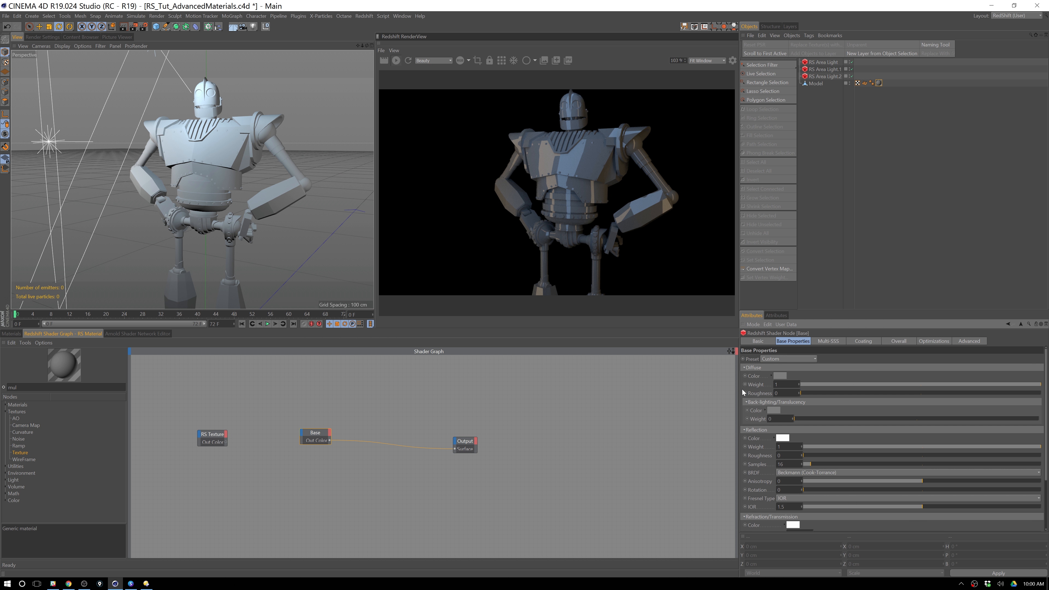
{"action": "left_click_drag", "start_coordinate": [227, 443], "coordinate": [302, 433]}
{"action": "mouse_move", "coordinate": [318, 437]}
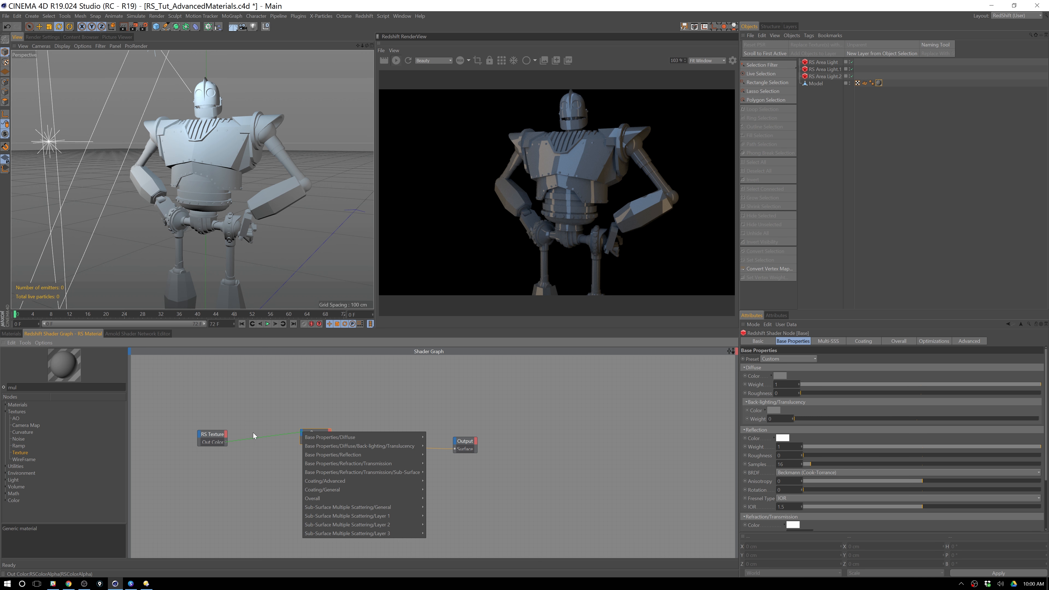
{"action": "left_click", "coordinate": [239, 470]}
Step: Rename the RS Texture node as Spec_Base
{"action": "left_click", "coordinate": [214, 437]}
{"action": "left_click", "coordinate": [752, 342]}
{"action": "double_click", "coordinate": [778, 360]}
{"action": "type", "text": "Spec_Base"}
{"action": "key", "text": "Return"}
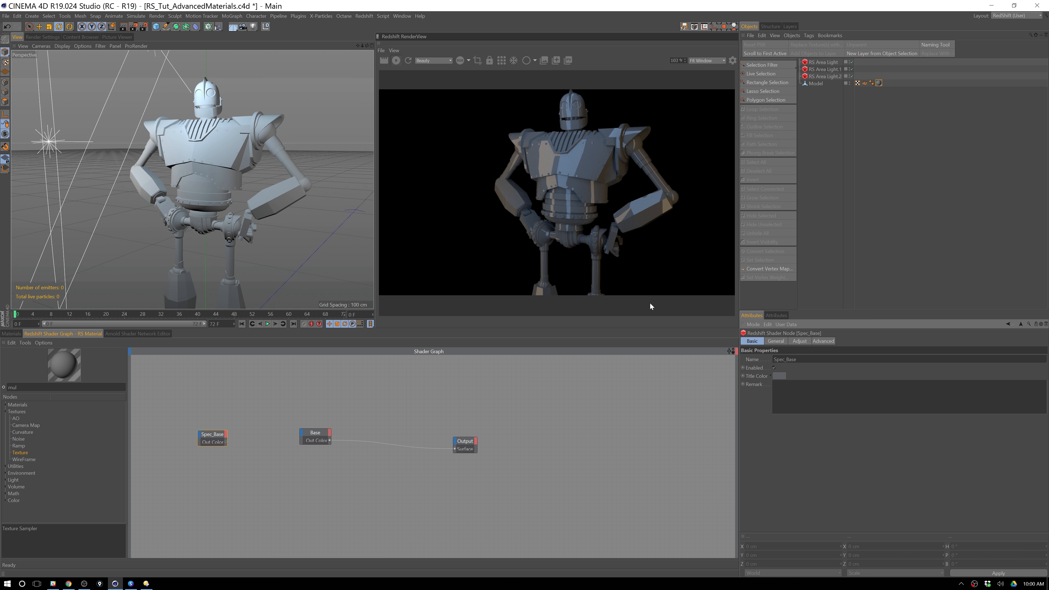
Step: Set the Spec_Base node's title color to a saturated blue with RGB 15, 17, 255
{"action": "left_click", "coordinate": [779, 377]}
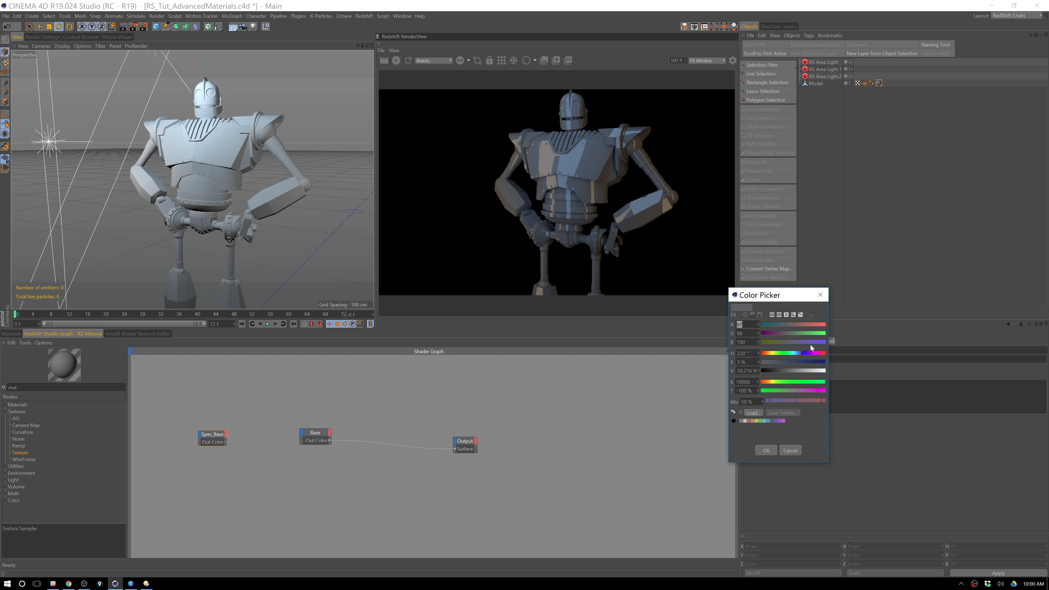
{"action": "left_click", "coordinate": [820, 363]}
{"action": "left_click_drag", "start_coordinate": [820, 363], "coordinate": [824, 363]}
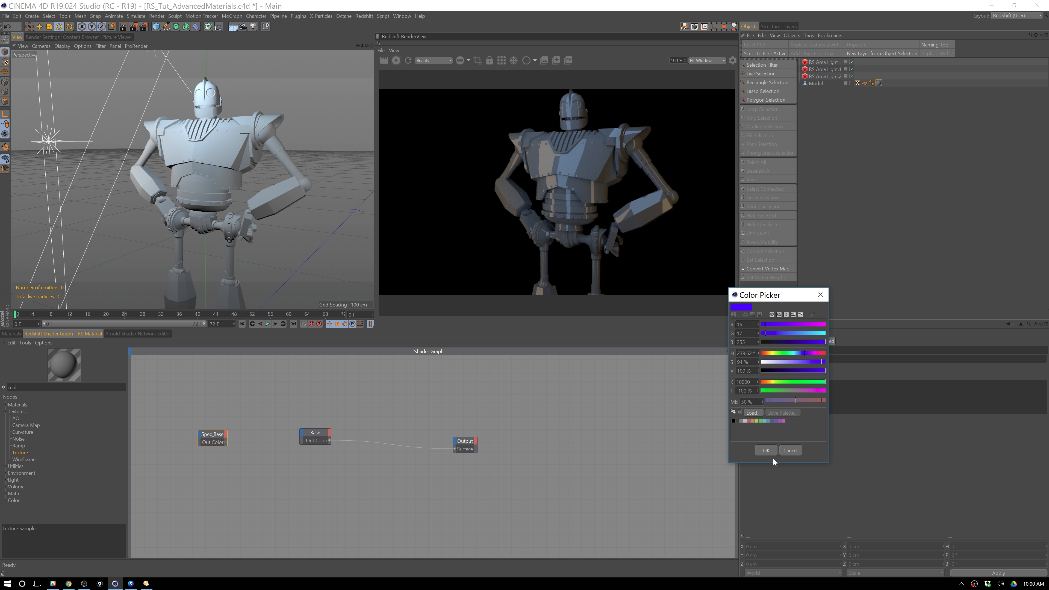
{"action": "left_click", "coordinate": [766, 451]}
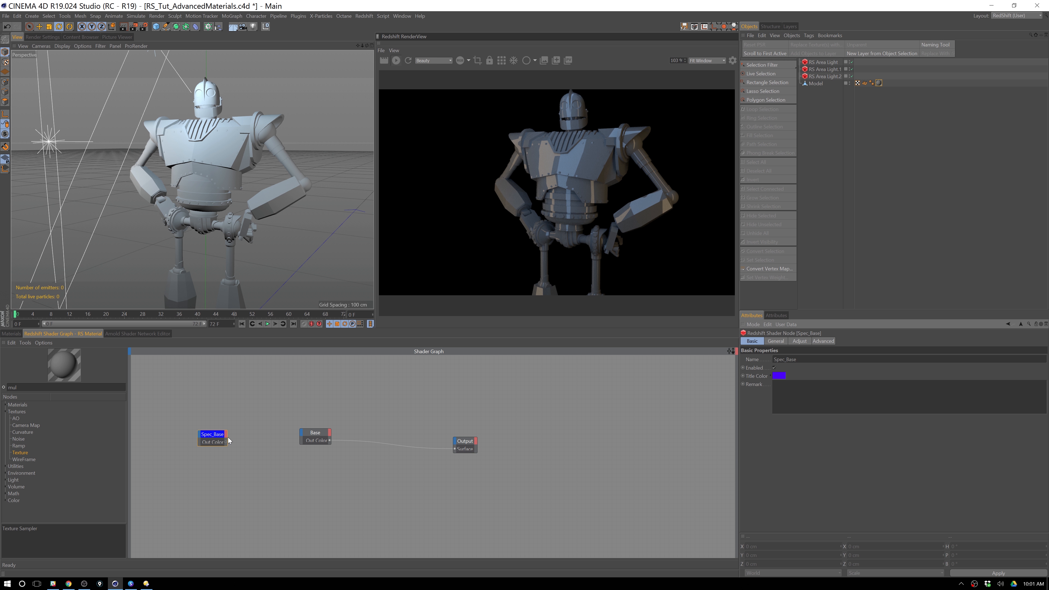
Step: Connect the Spec_Base node's Out Color to the Base node's Refl Roughness input
{"action": "left_click_drag", "start_coordinate": [226, 440], "coordinate": [304, 433]}
{"action": "left_click", "coordinate": [225, 449]}
{"action": "mouse_move", "coordinate": [407, 456]}
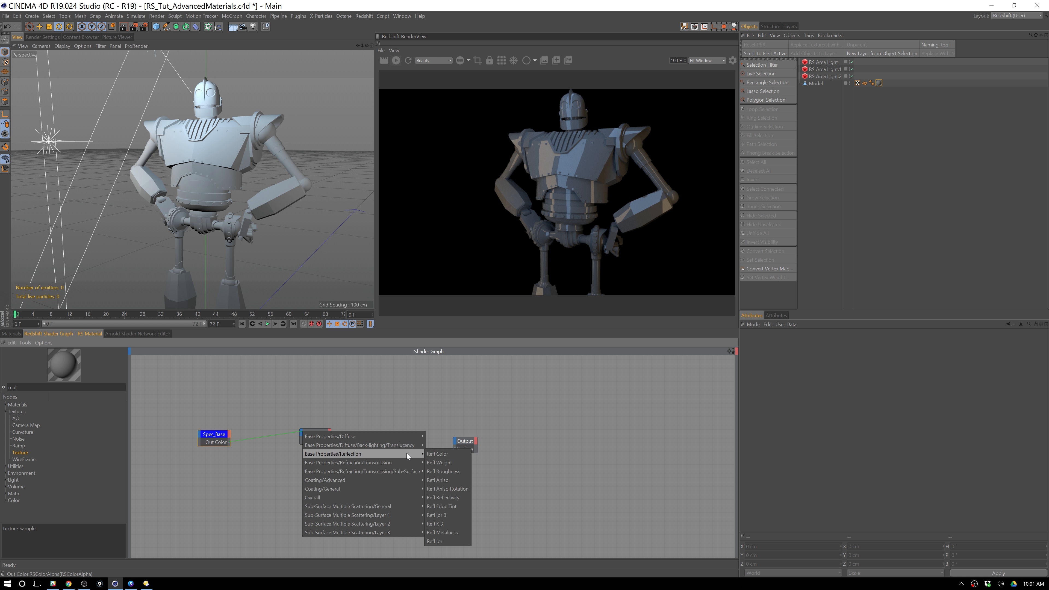
{"action": "left_click", "coordinate": [458, 472]}
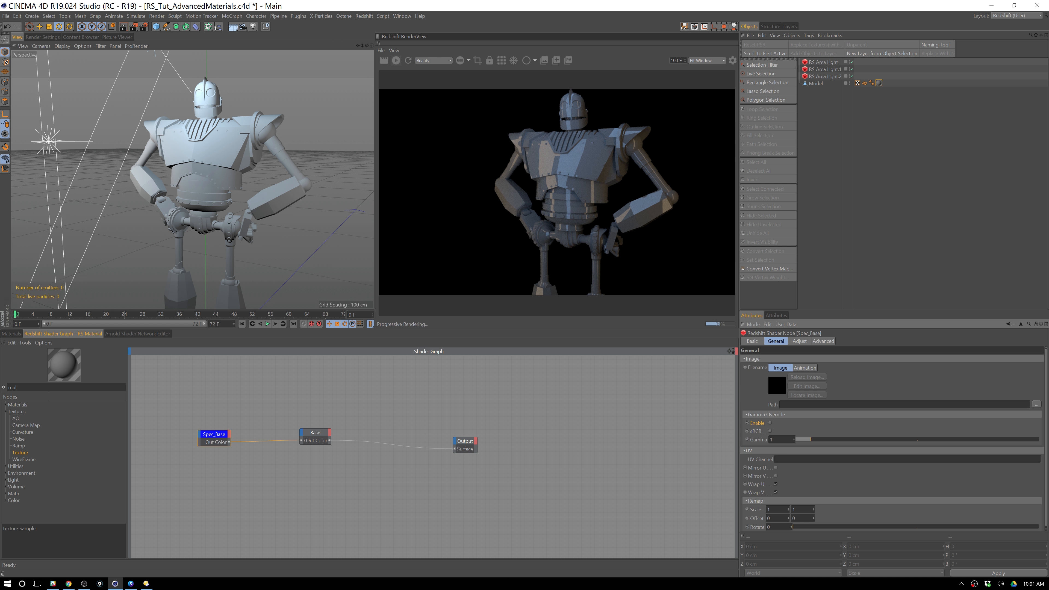
Step: Load Smudge-BM13-Glossiness.jpg from the Smudge - 13 folder of the Smudge Kit as the Spec_Base node's image
{"action": "left_click", "coordinate": [1037, 404]}
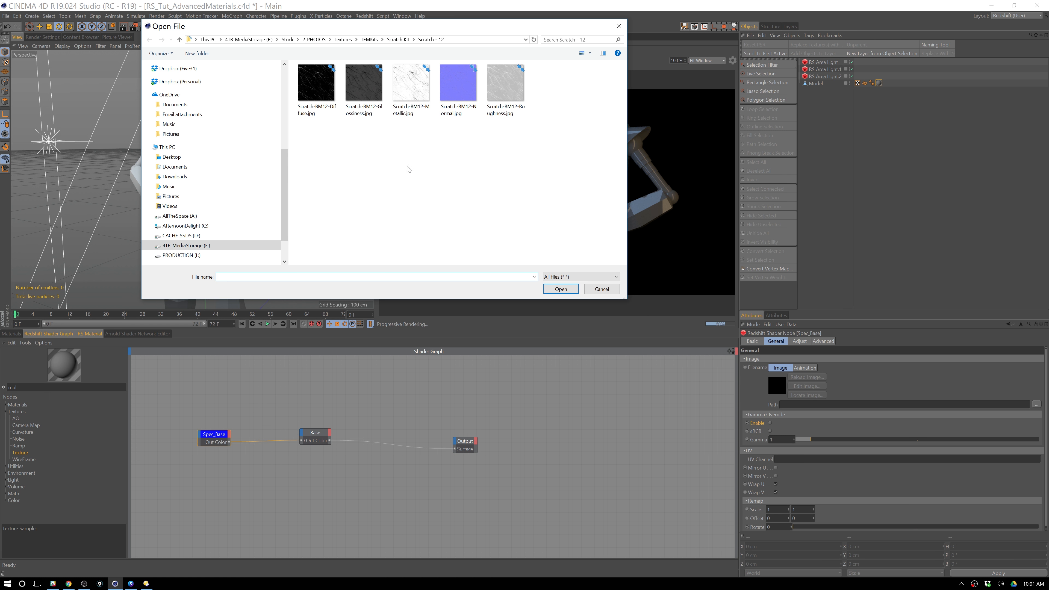
{"action": "left_click", "coordinate": [369, 40]}
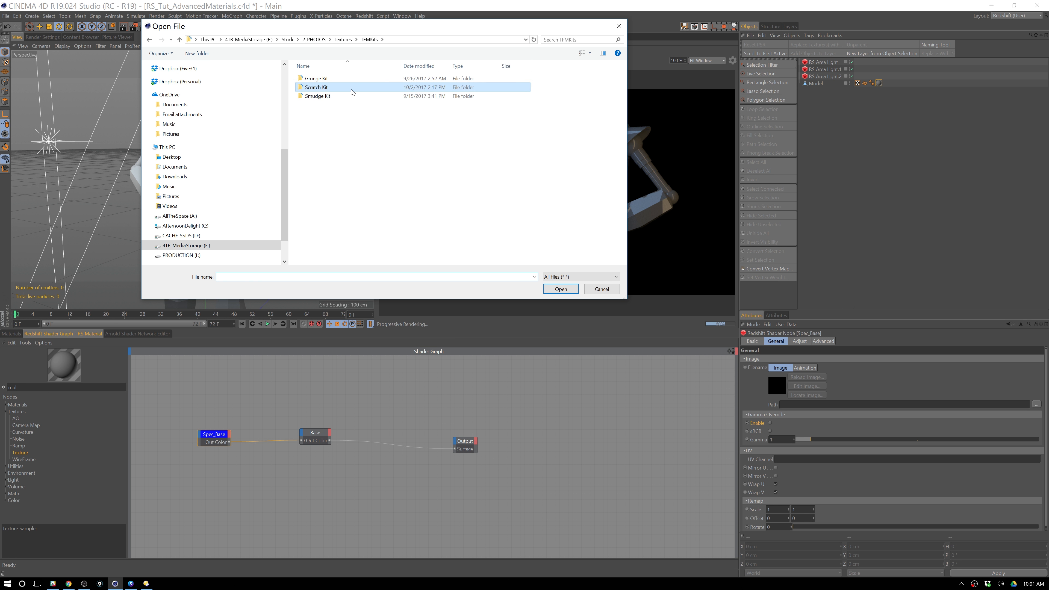
{"action": "left_click", "coordinate": [330, 97]}
{"action": "double_click", "coordinate": [330, 96]}
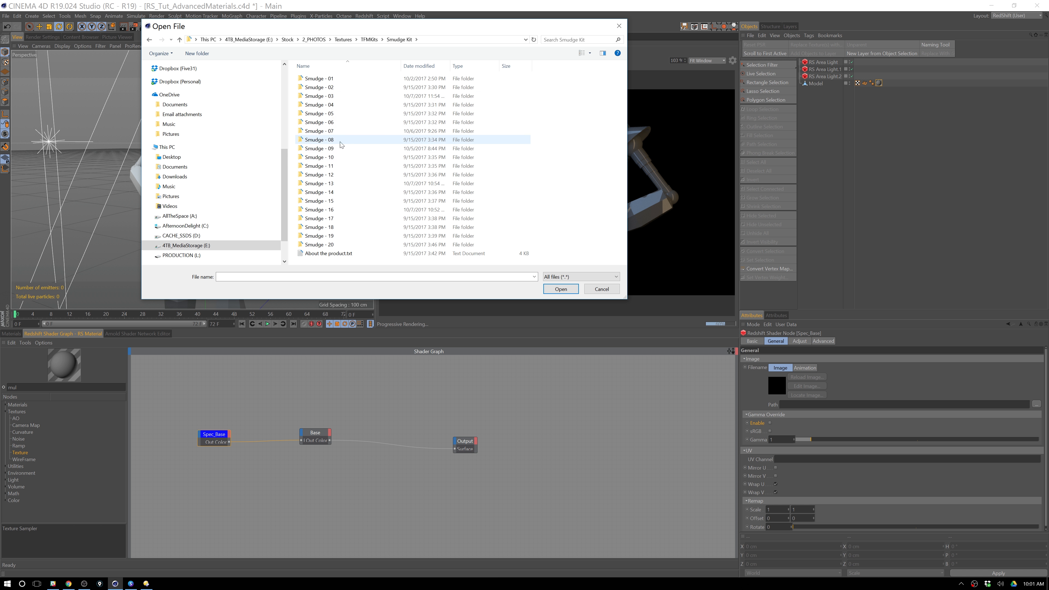
{"action": "left_click", "coordinate": [326, 184]}
{"action": "double_click", "coordinate": [326, 184]}
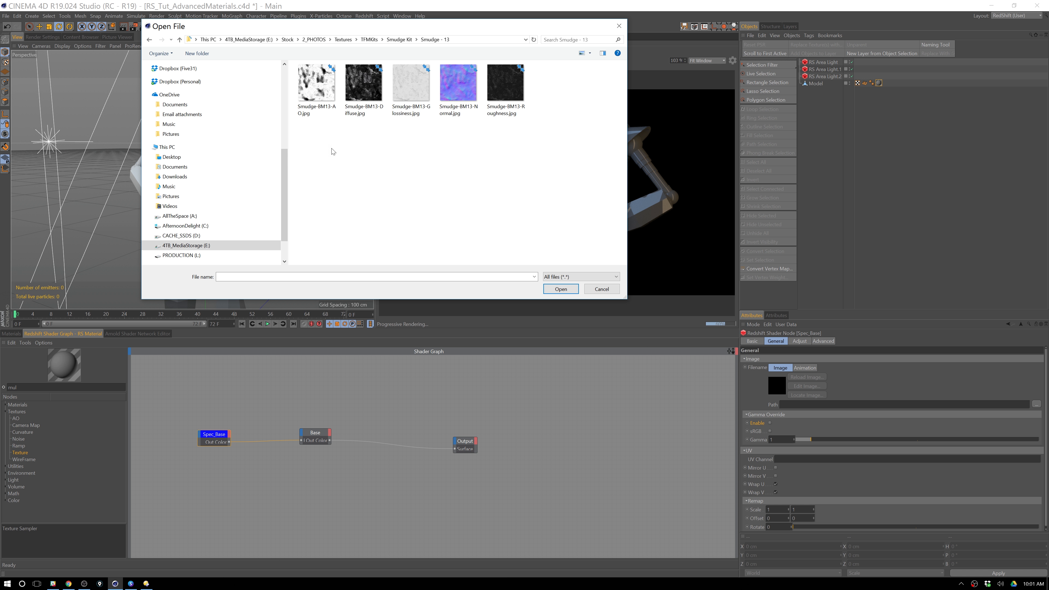
{"action": "left_click", "coordinate": [420, 98]}
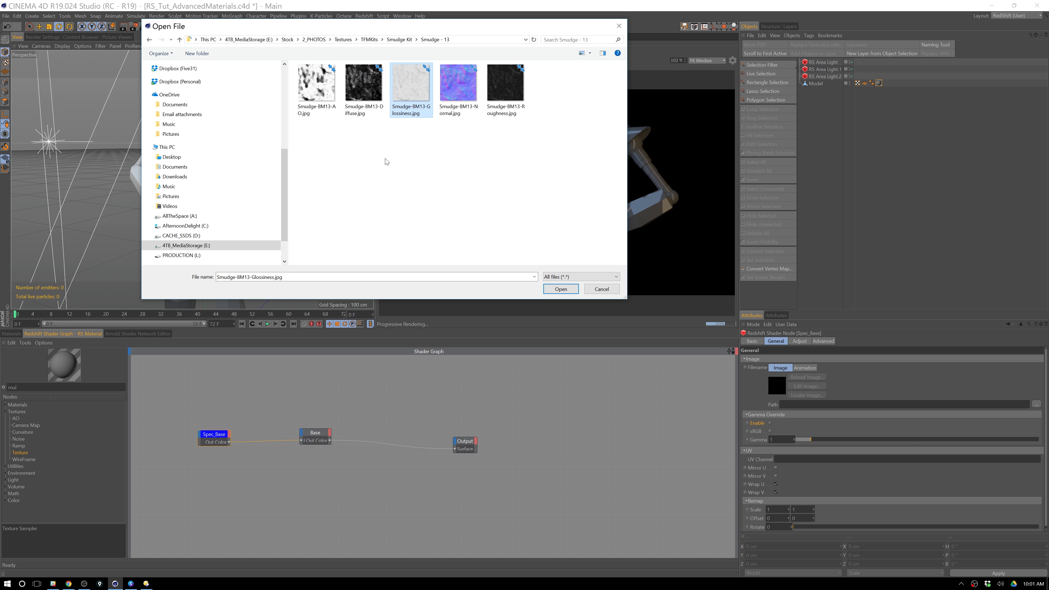
{"action": "left_click", "coordinate": [558, 290]}
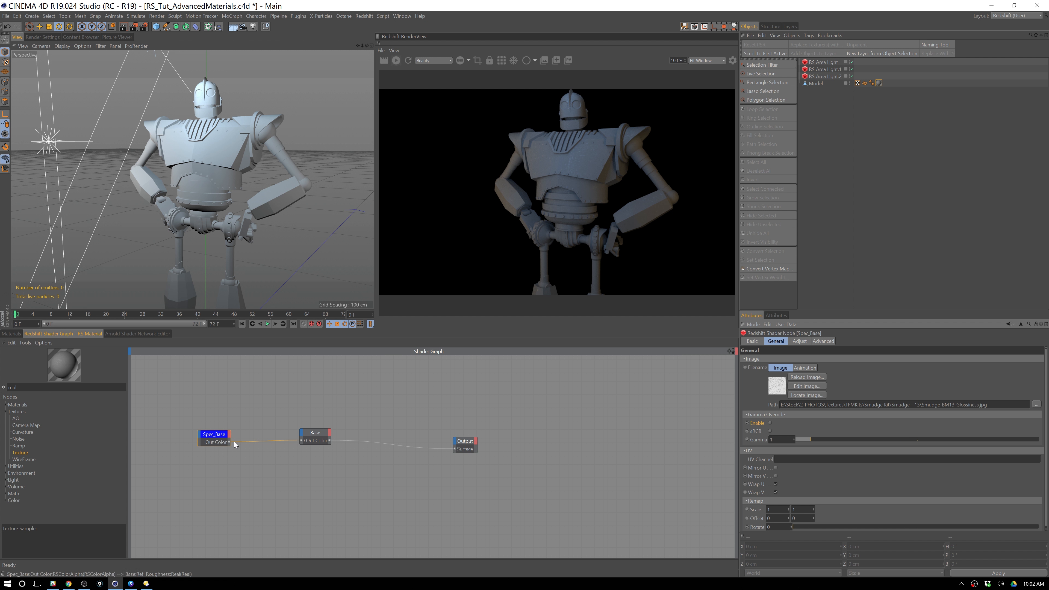
Step: Preview the smudge map on the robot's chest by connecting Spec_Base's Out Color to the Base node's Diffuse Color input
{"action": "left_click_drag", "start_coordinate": [230, 442], "coordinate": [302, 435]}
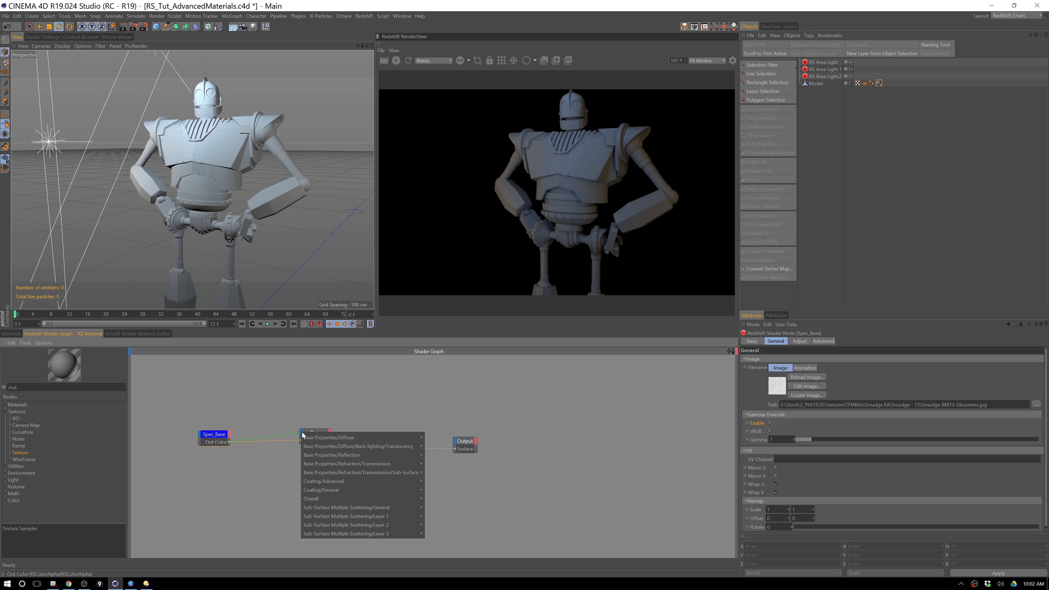
{"action": "mouse_move", "coordinate": [330, 437]}
{"action": "left_click", "coordinate": [442, 438]}
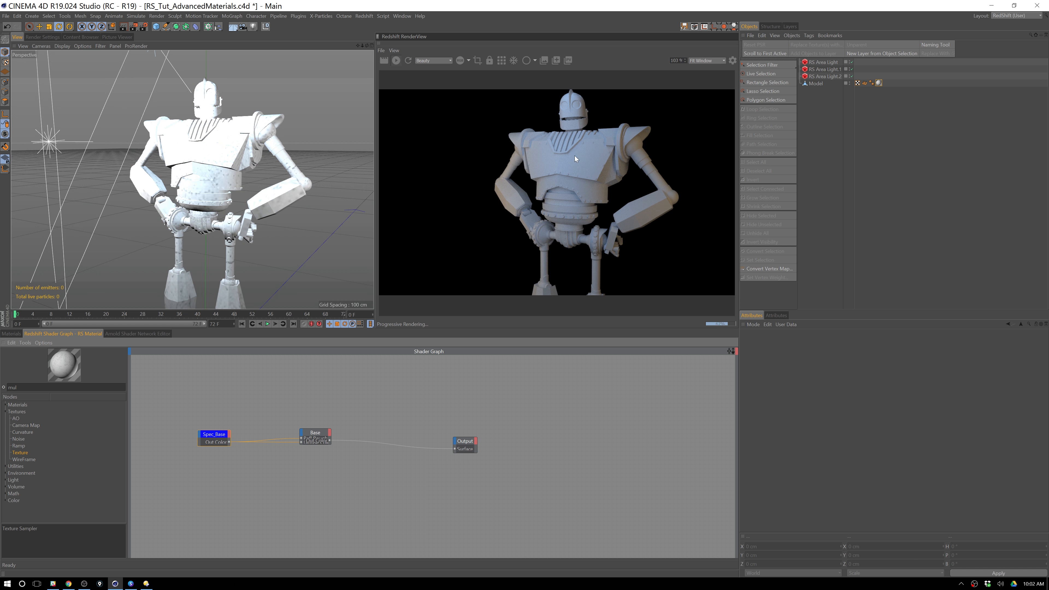
{"action": "scroll", "coordinate": [229, 179], "scroll_direction": "up", "scroll_amount": 5}
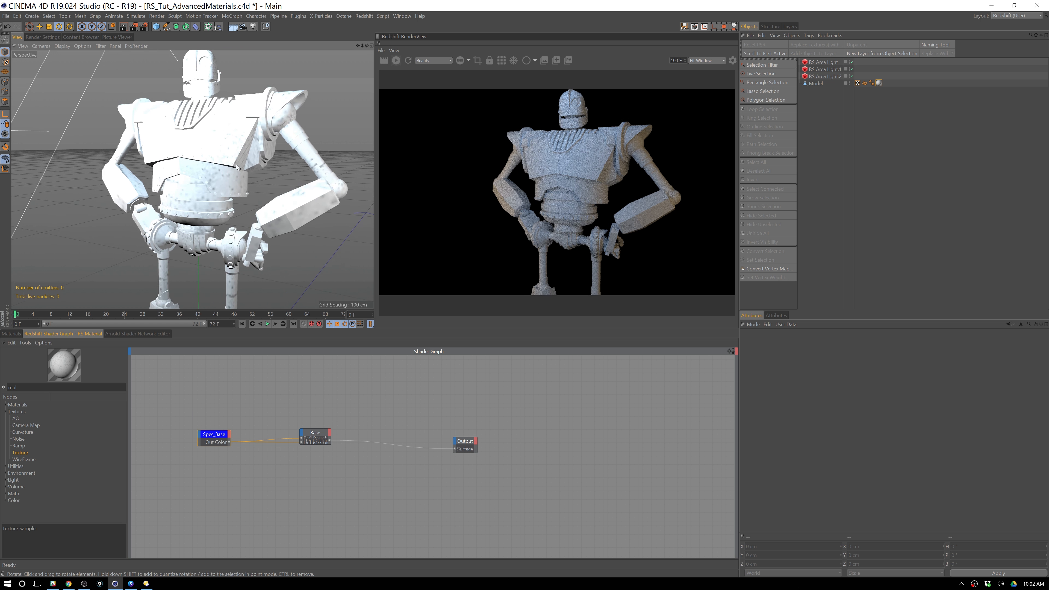
{"action": "right_click_drag", "start_coordinate": [250, 161], "coordinate": [259, 157], "text": "alt"}
{"action": "middle_click_drag", "start_coordinate": [259, 158], "coordinate": [266, 247], "text": "alt"}
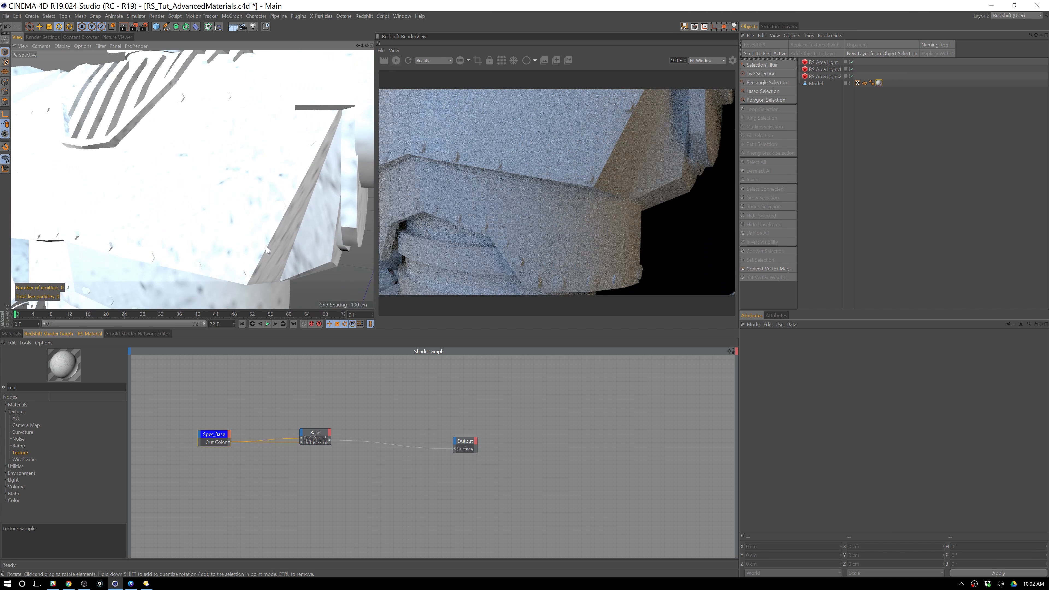
{"action": "middle_click_drag", "start_coordinate": [251, 199], "coordinate": [269, 241], "text": "alt"}
{"action": "scroll", "coordinate": [278, 179], "scroll_direction": "down", "scroll_amount": 5}
{"action": "middle_click_drag", "start_coordinate": [278, 178], "coordinate": [255, 156], "text": "alt"}
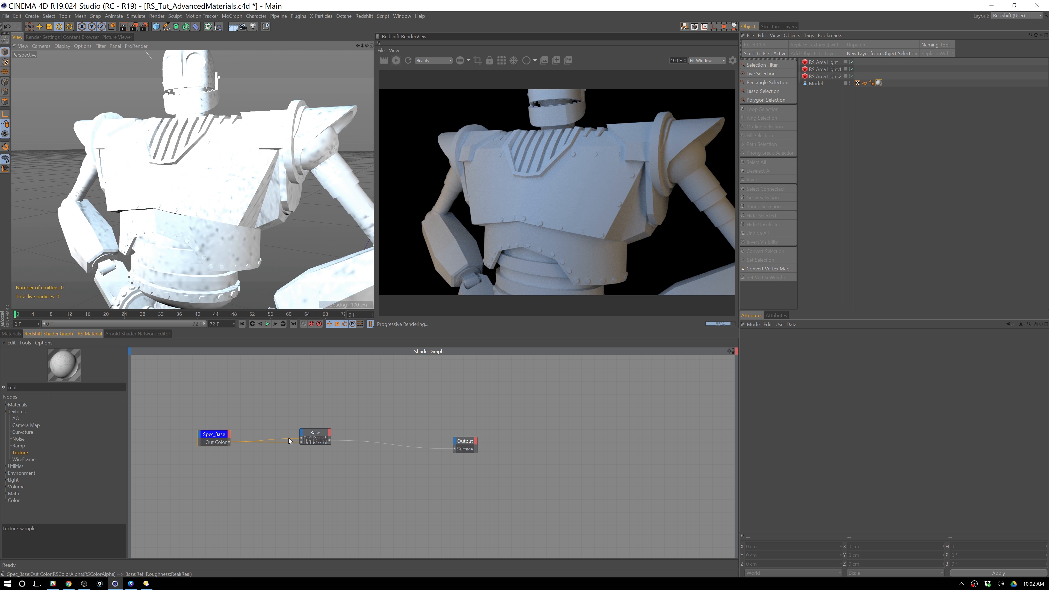
Step: Enlarge the Base node and route Spec_Base's Out Color only to its Refl Roughness input, dropping the Diffuse Color link
{"action": "left_click_drag", "start_coordinate": [290, 438], "coordinate": [291, 442]}
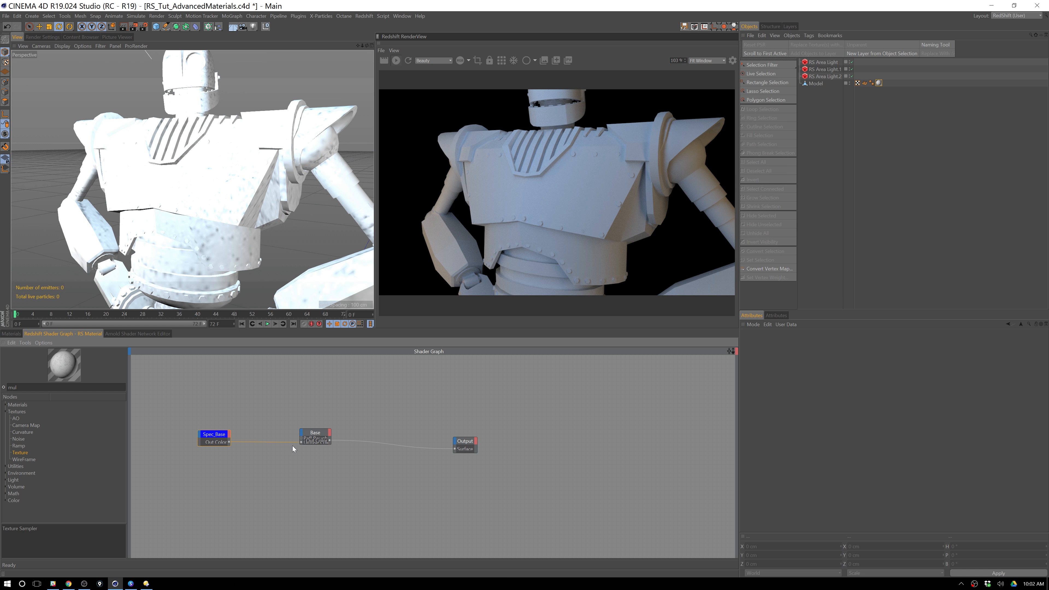
{"action": "left_click", "coordinate": [319, 447]}
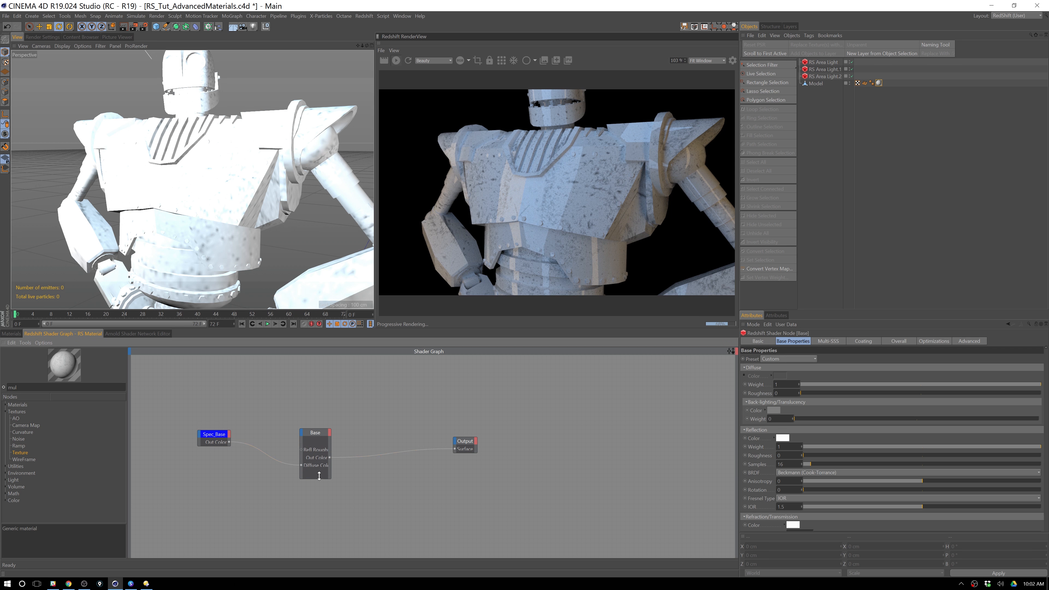
{"action": "left_click_drag", "start_coordinate": [229, 442], "coordinate": [301, 449]}
{"action": "left_click", "coordinate": [271, 470]}
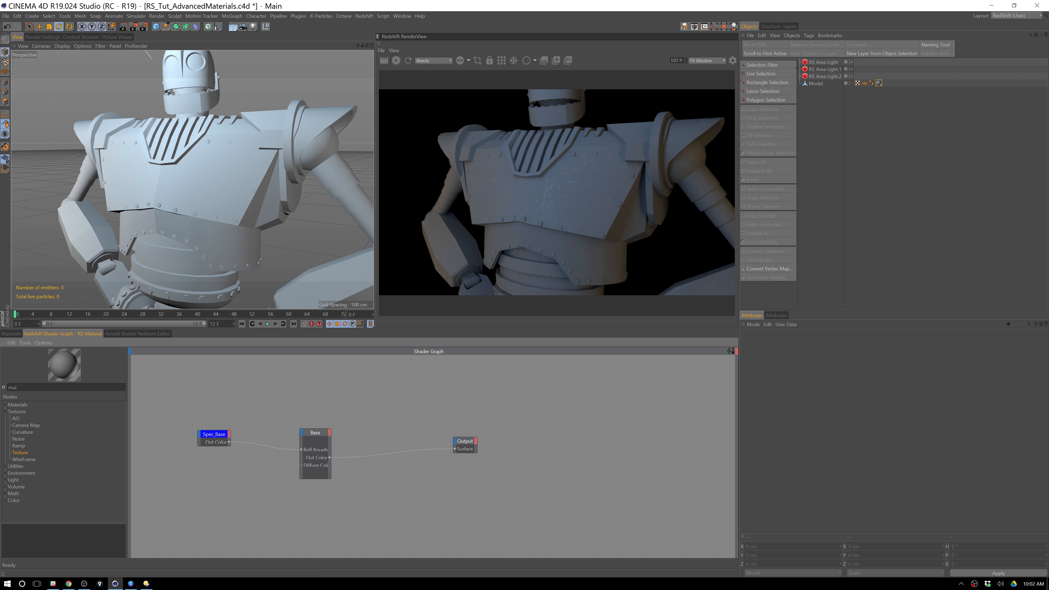
Step: Move the Spec_Base node farther from the Base node and review its color and alpha adjustment settings
{"action": "left_click", "coordinate": [214, 435]}
{"action": "left_click_drag", "start_coordinate": [215, 435], "coordinate": [189, 433]}
{"action": "middle_click_drag", "start_coordinate": [775, 477], "coordinate": [787, 425]}
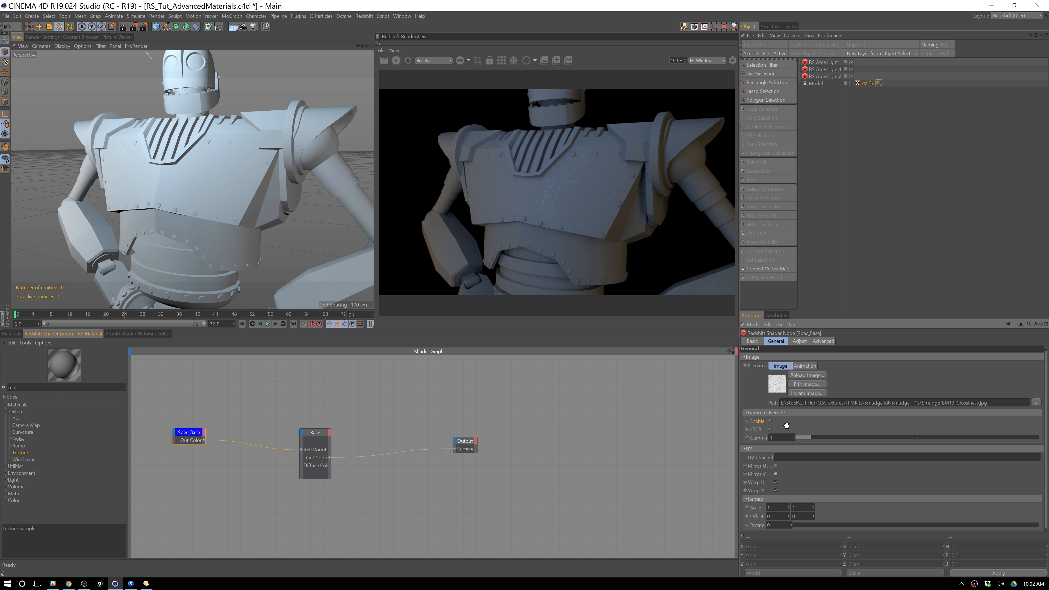
{"action": "left_click", "coordinate": [800, 341]}
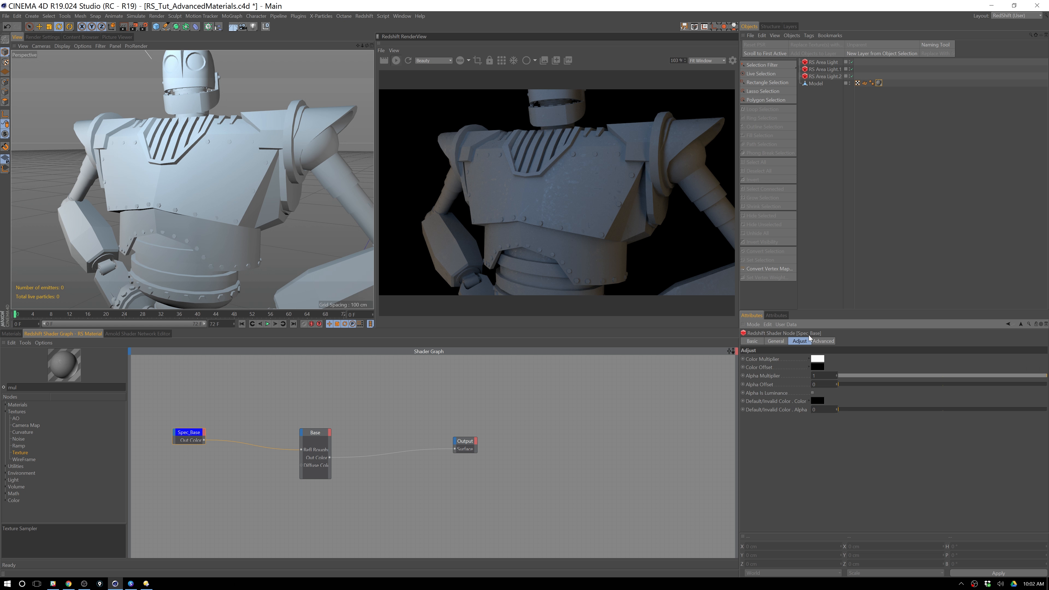
{"action": "left_click_drag", "start_coordinate": [1002, 375], "coordinate": [1047, 375]}
Step: Insert a Ramp node between Spec_Base and Base, feeding Spec_Base into its Alt Input and its Out Color into Refl Roughness
{"action": "left_click", "coordinate": [7, 500]}
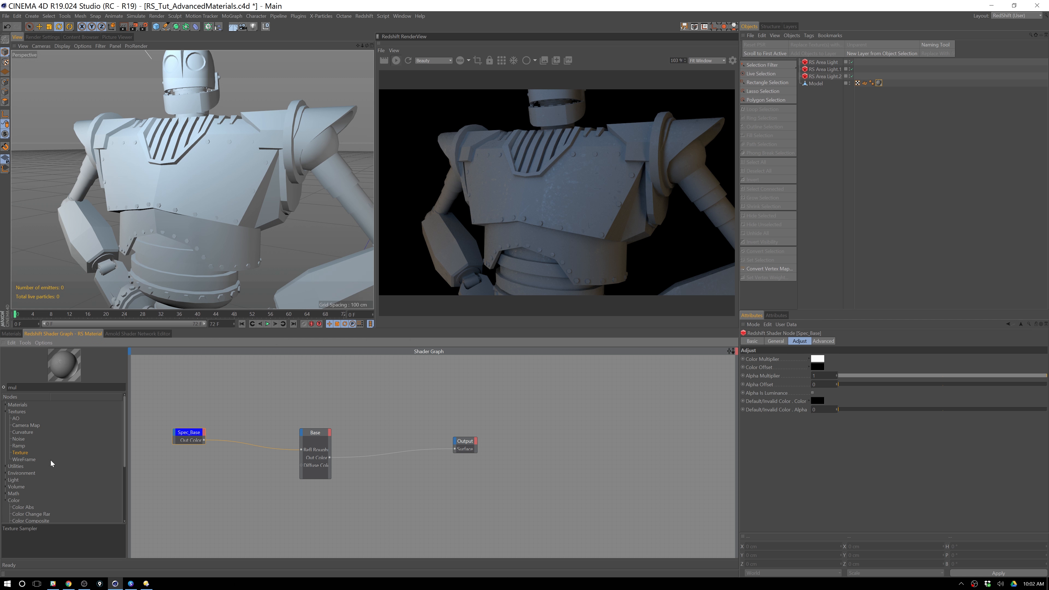
{"action": "left_click_drag", "start_coordinate": [125, 428], "coordinate": [125, 502]}
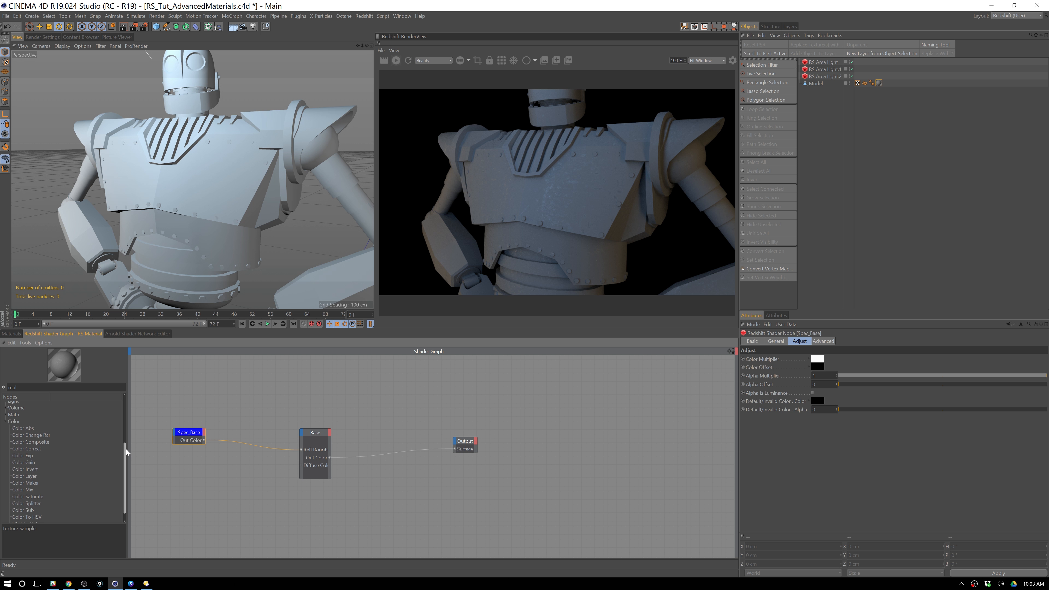
{"action": "scroll", "coordinate": [124, 457], "scroll_direction": "up", "scroll_amount": 1}
{"action": "scroll", "coordinate": [126, 448], "scroll_direction": "up", "scroll_amount": 6}
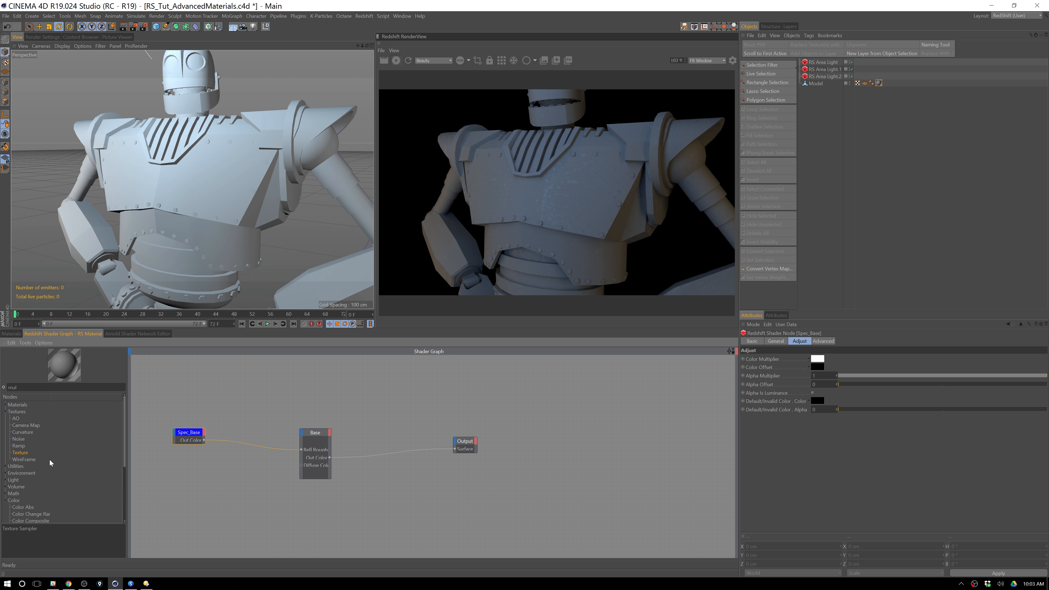
{"action": "left_click_drag", "start_coordinate": [19, 446], "coordinate": [266, 464]}
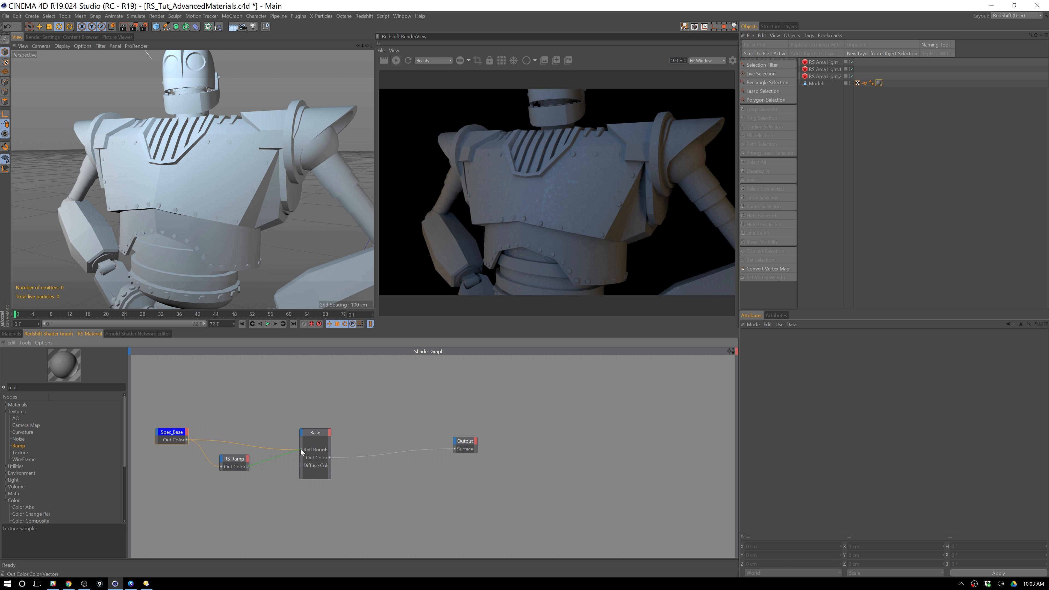
{"action": "left_click_drag", "start_coordinate": [302, 449], "coordinate": [301, 450]}
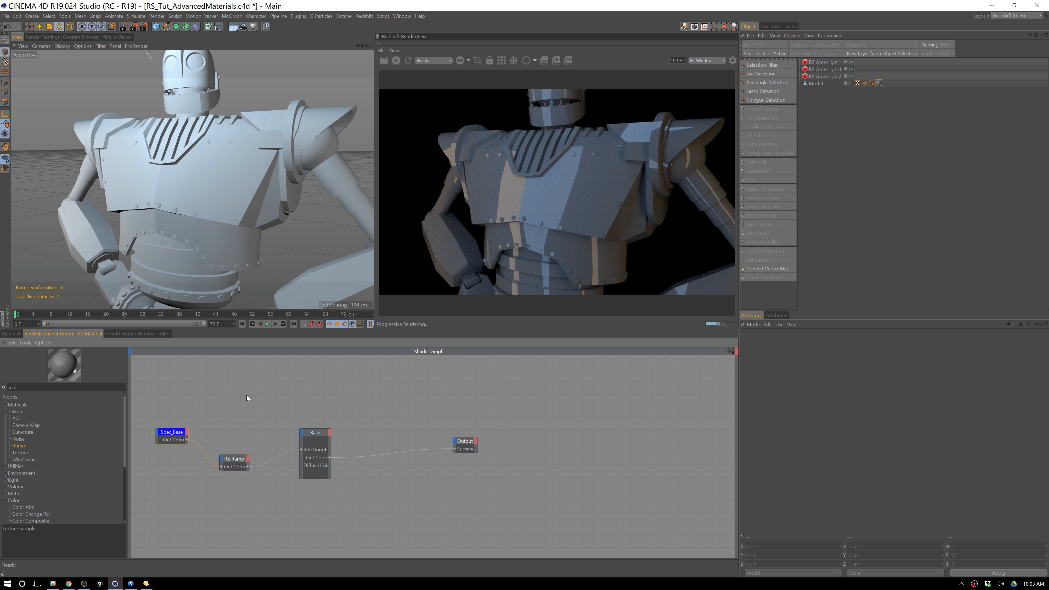
Step: Set the RS Ramp node's Source to Alt
{"action": "left_click", "coordinate": [244, 459]}
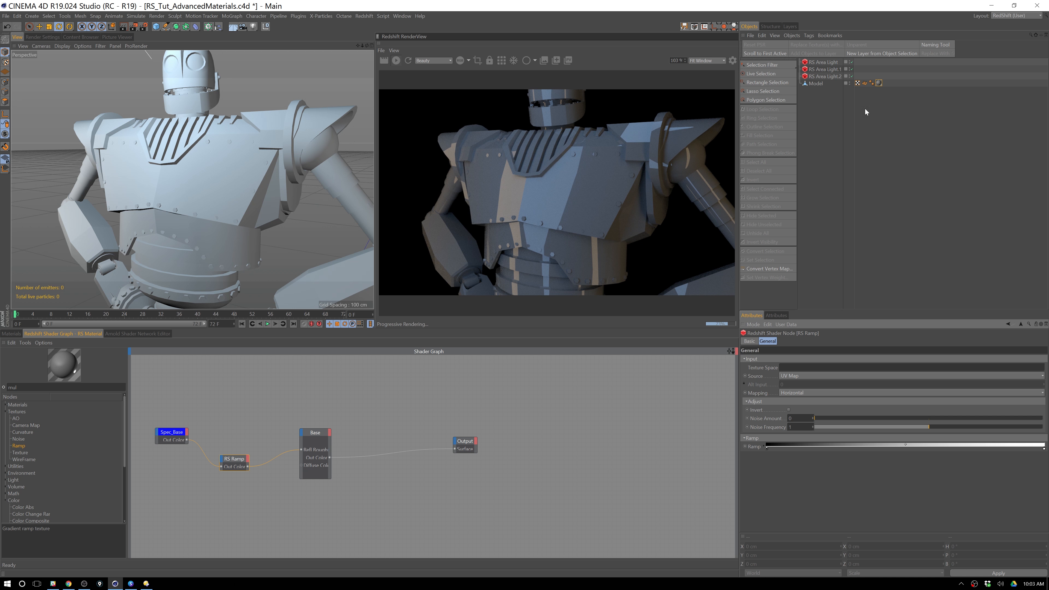
{"action": "left_click", "coordinate": [806, 374]}
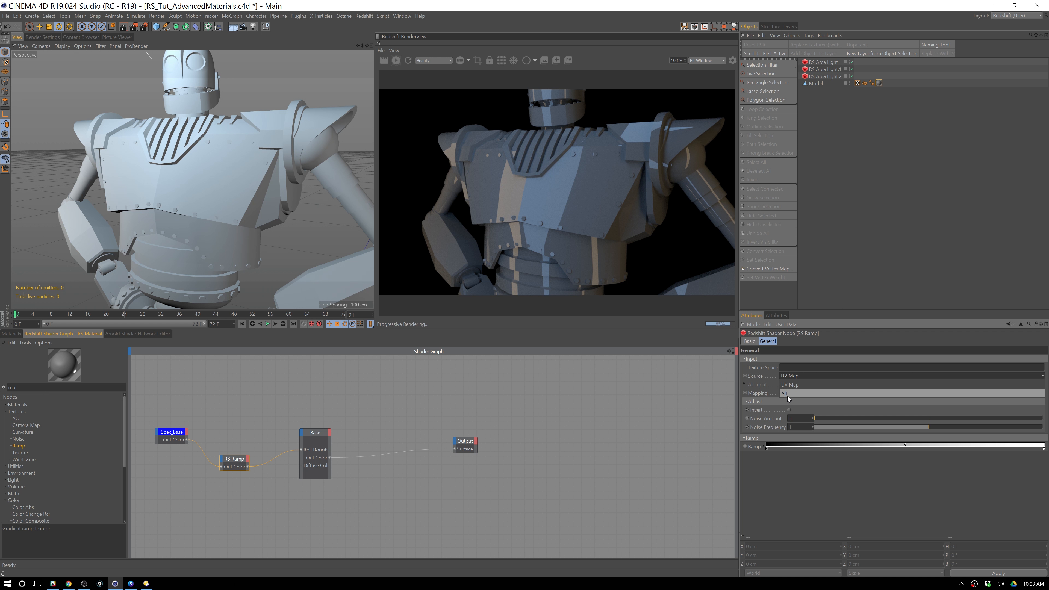
{"action": "left_click", "coordinate": [787, 395]}
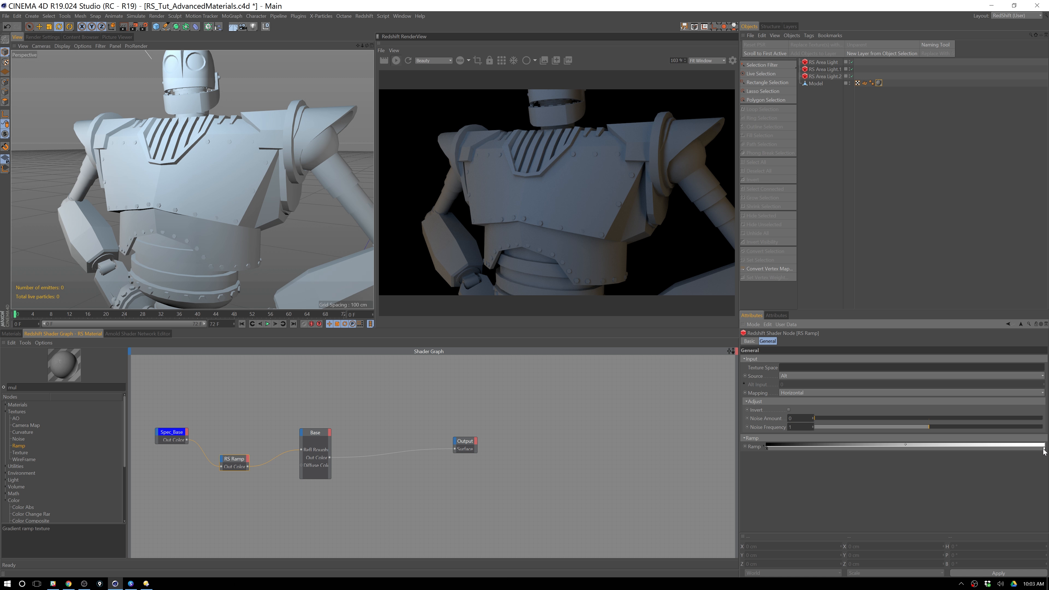
Step: Try shifting the ramp's white and black knots inward to test the roughness contrast, and return both to their ends
{"action": "left_click_drag", "start_coordinate": [1044, 448], "coordinate": [847, 449]}
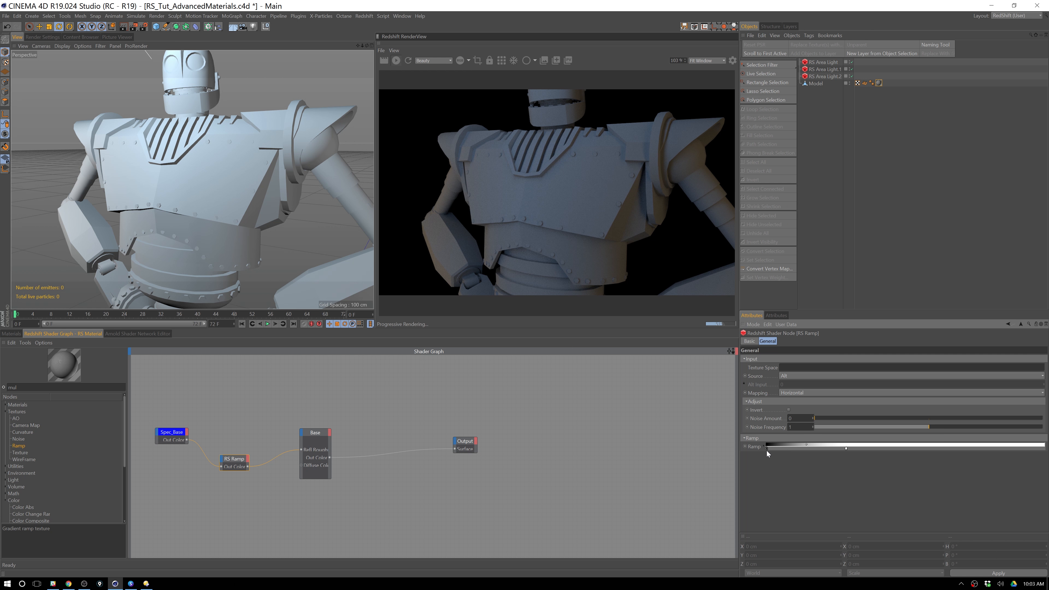
{"action": "left_click_drag", "start_coordinate": [782, 452], "coordinate": [791, 452]}
{"action": "left_click_drag", "start_coordinate": [847, 450], "coordinate": [1043, 451]}
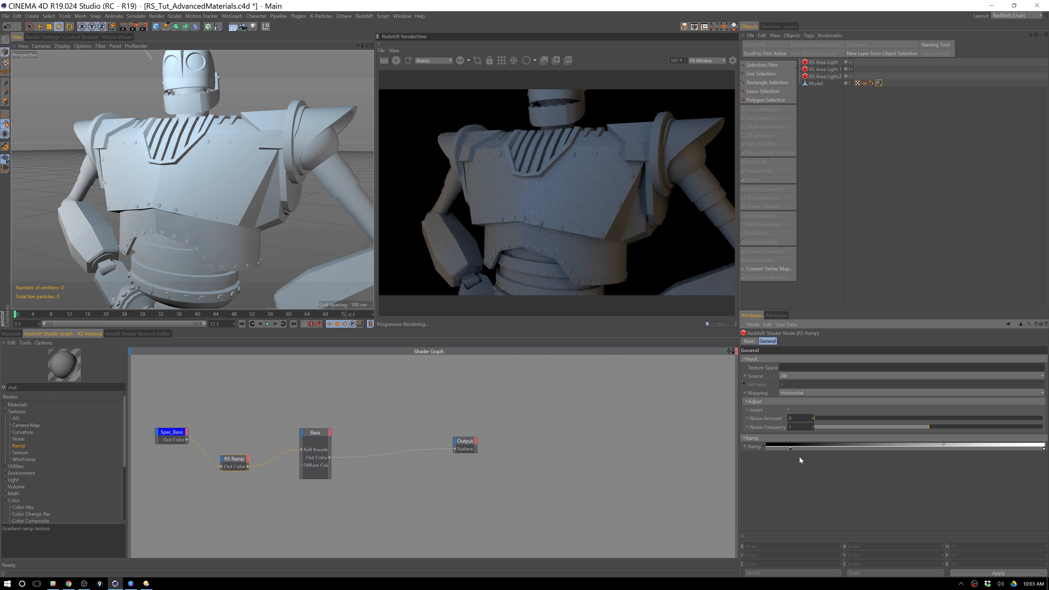
{"action": "left_click_drag", "start_coordinate": [792, 449], "coordinate": [912, 452]}
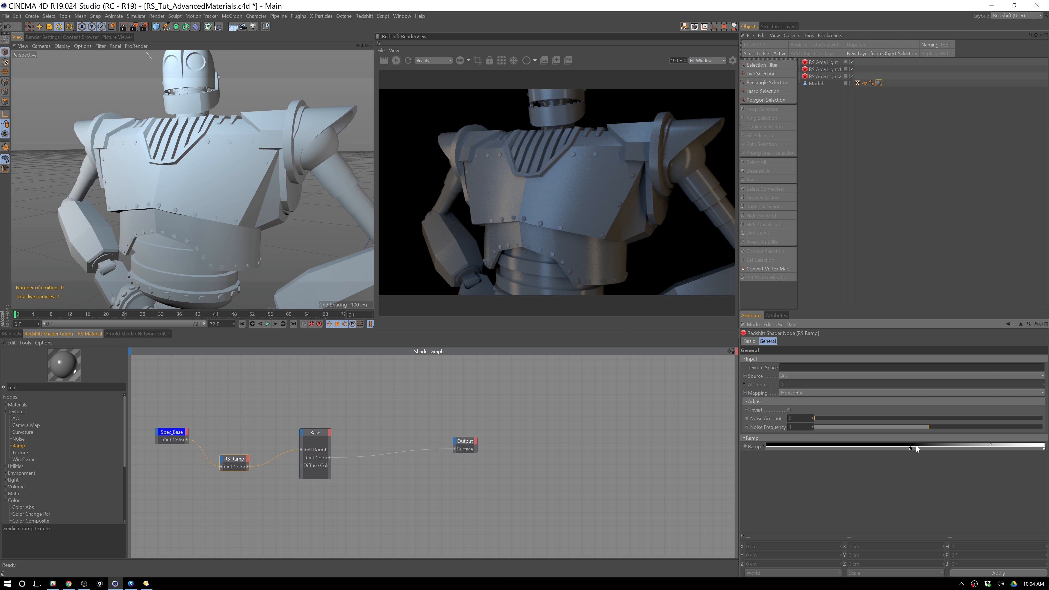
{"action": "left_click_drag", "start_coordinate": [907, 449], "coordinate": [767, 449]}
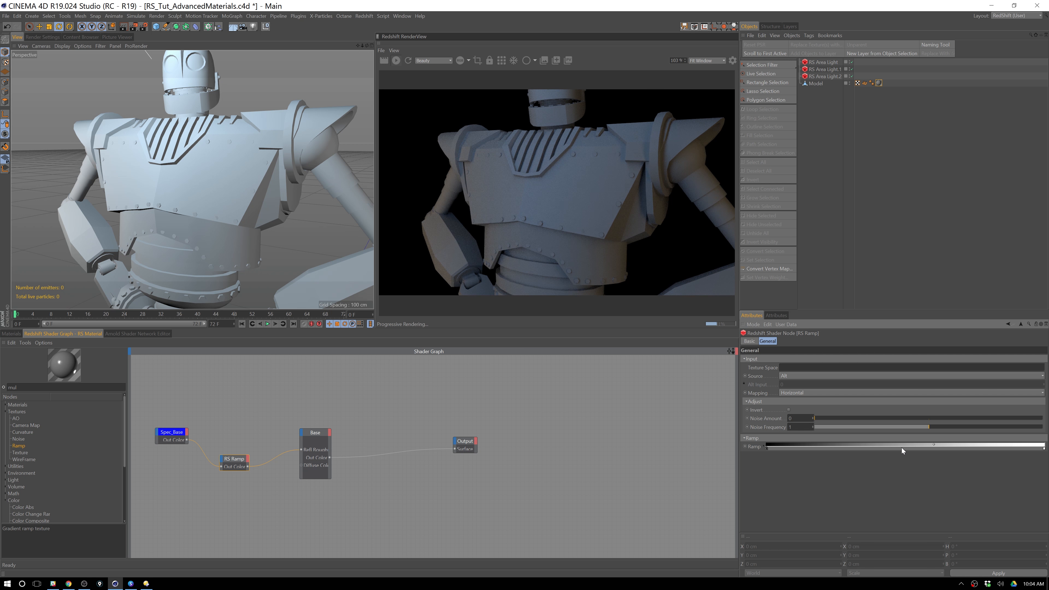
Step: Shift the ramp's midpoint toward the black end and replace the white end knot with a new white knot near the end
{"action": "left_click_drag", "start_coordinate": [934, 445], "coordinate": [850, 451]}
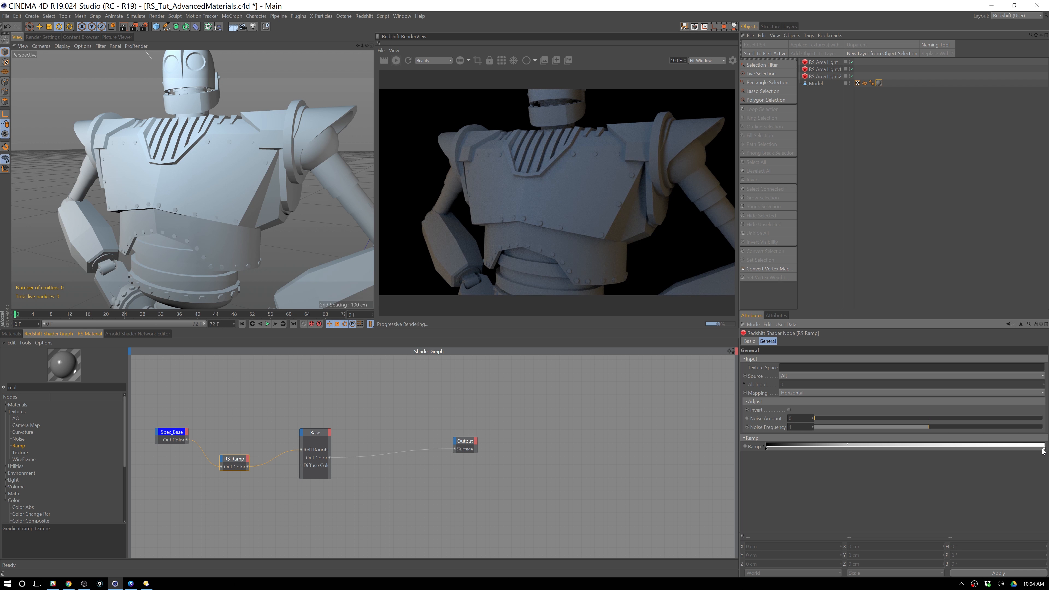
{"action": "left_click_drag", "start_coordinate": [1044, 448], "coordinate": [839, 456]}
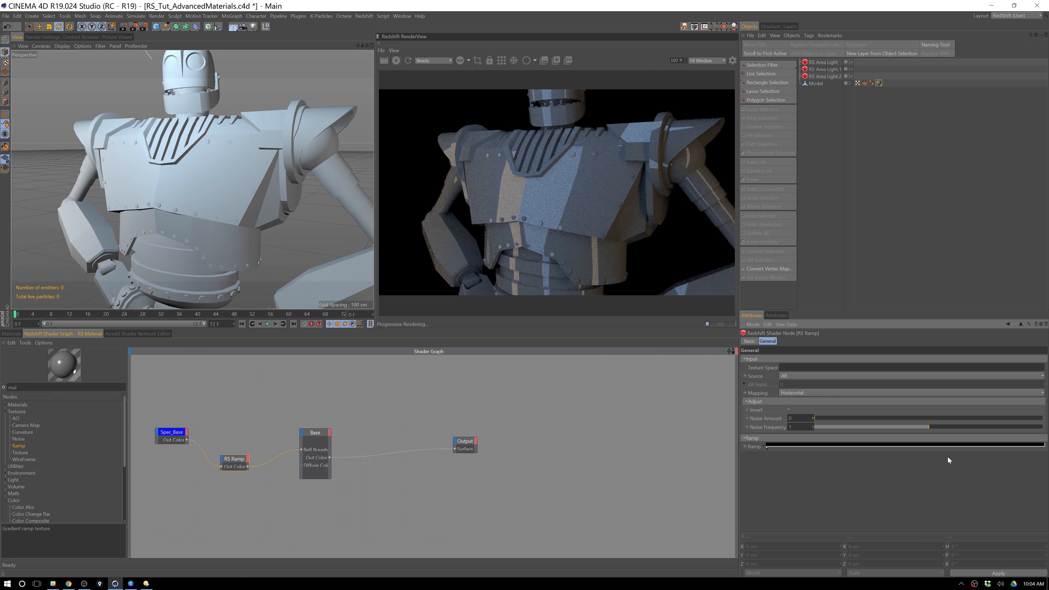
{"action": "left_click", "coordinate": [1036, 448]}
{"action": "double_click", "coordinate": [1036, 449]}
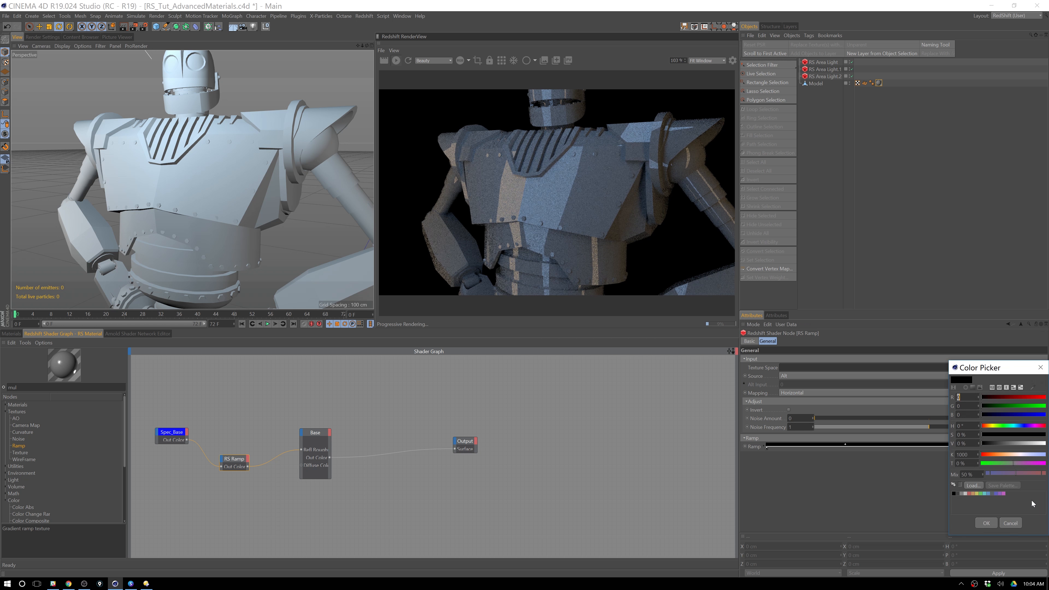
{"action": "left_click_drag", "start_coordinate": [1021, 440], "coordinate": [1045, 443]}
{"action": "left_click", "coordinate": [986, 523]}
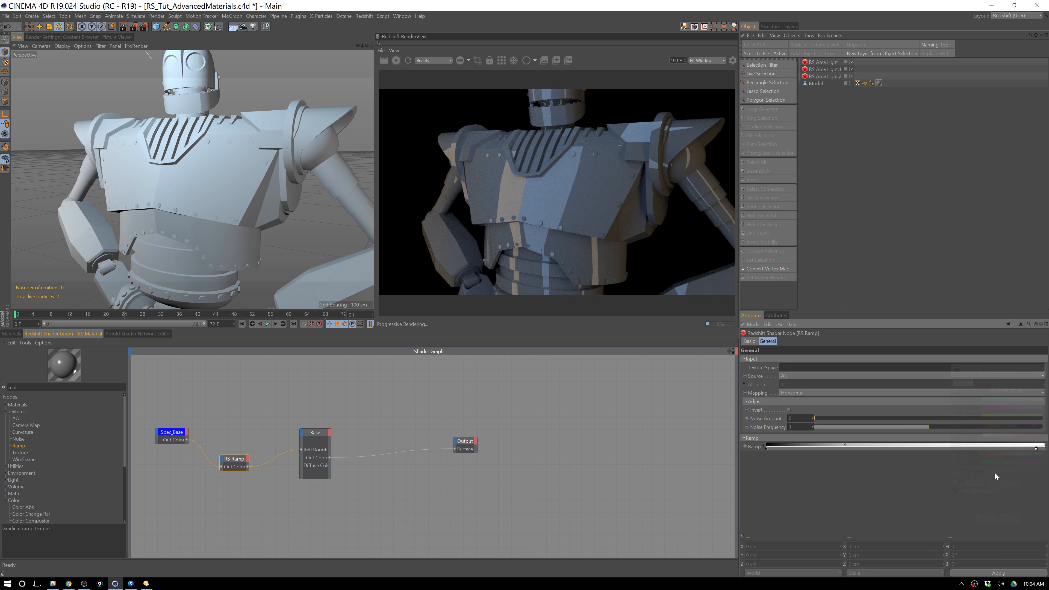
Step: Load Scratch-BM07-Metallic.jpg from the Scratch - 07 folder of the Scratch Kit as the Spec_Base node's image
{"action": "left_click_drag", "start_coordinate": [225, 509], "coordinate": [171, 498]}
{"action": "left_click", "coordinate": [171, 432]}
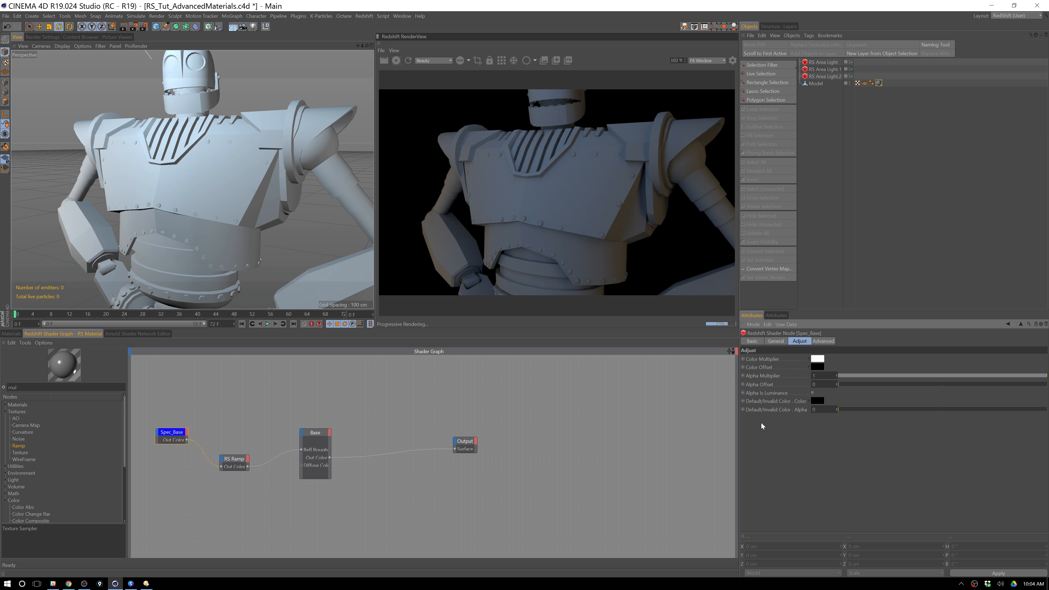
{"action": "left_click", "coordinate": [775, 341]}
{"action": "left_click", "coordinate": [1037, 404]}
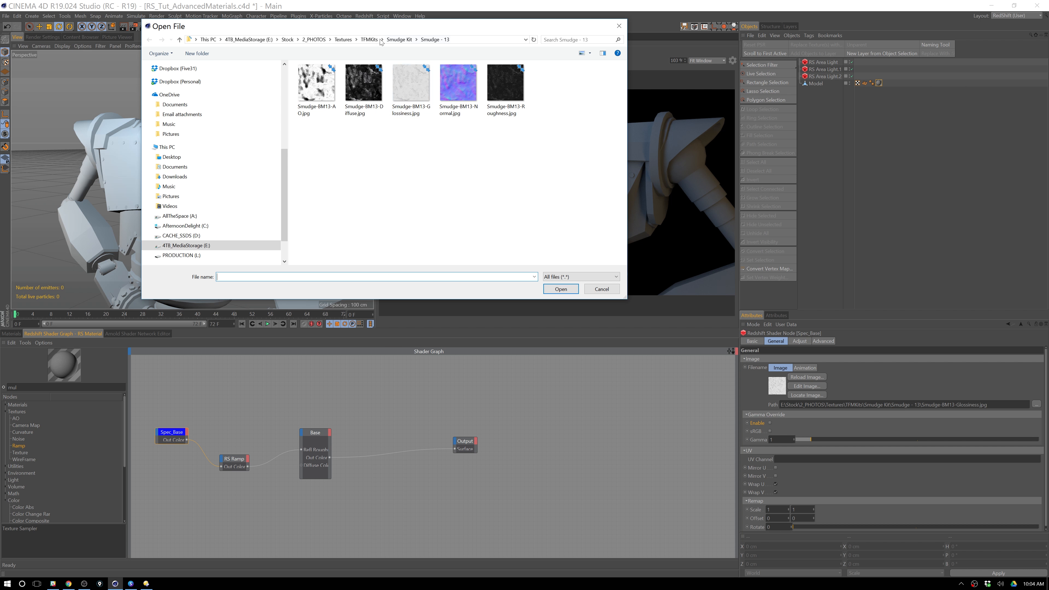
{"action": "left_click", "coordinate": [399, 39]}
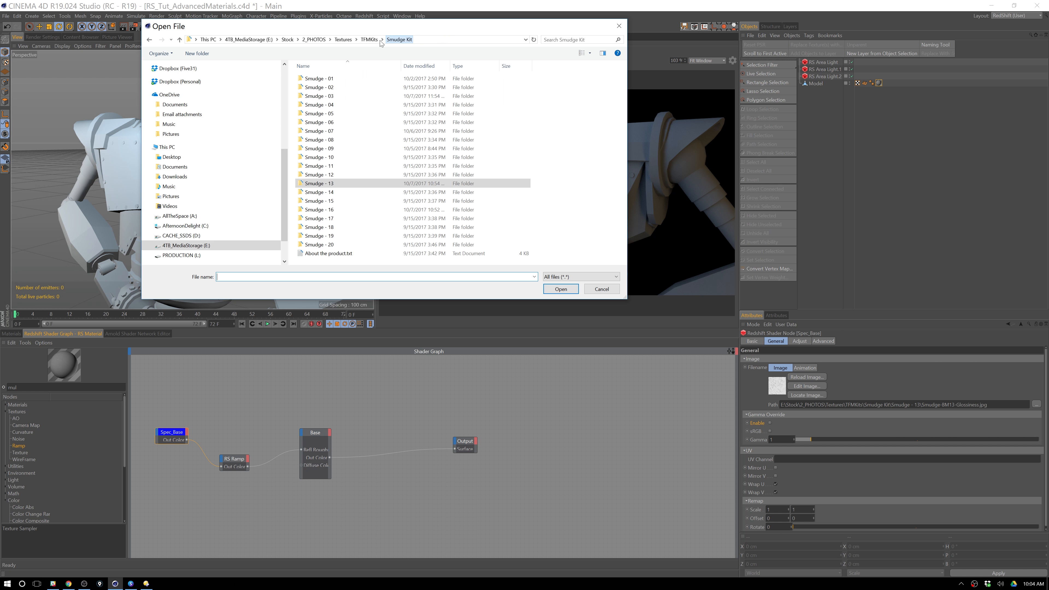
{"action": "left_click", "coordinate": [370, 40]}
{"action": "double_click", "coordinate": [323, 88]}
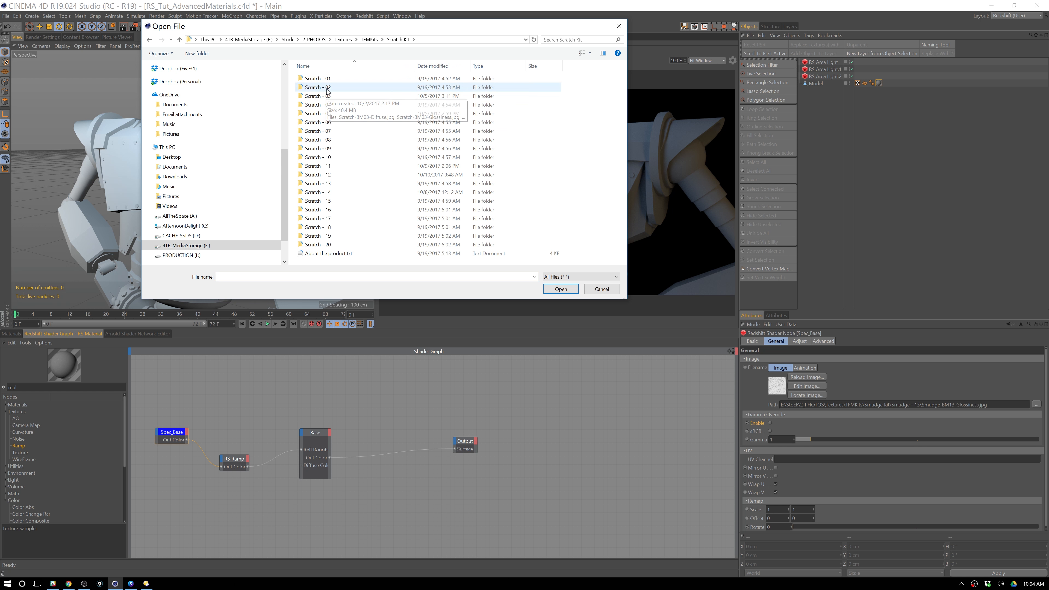
{"action": "double_click", "coordinate": [313, 132]}
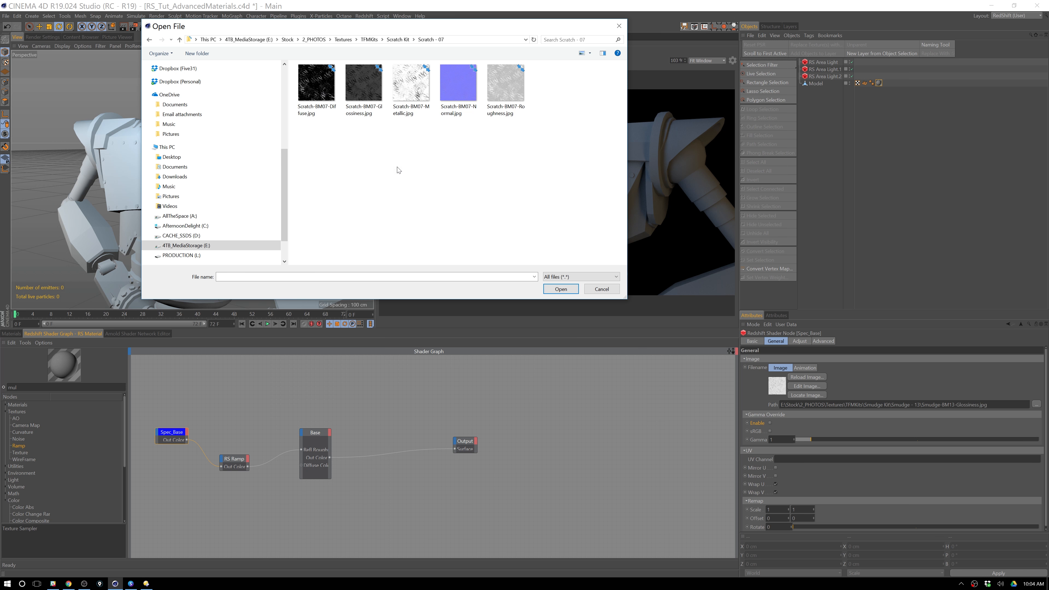
{"action": "left_click", "coordinate": [399, 95]}
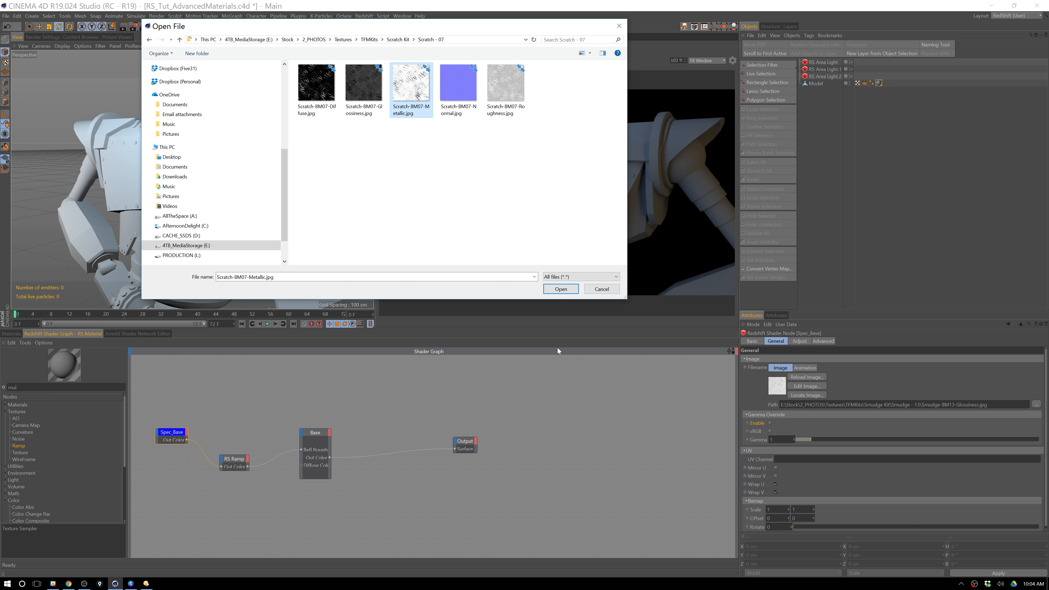
{"action": "left_click", "coordinate": [560, 289]}
{"action": "left_click", "coordinate": [571, 327]}
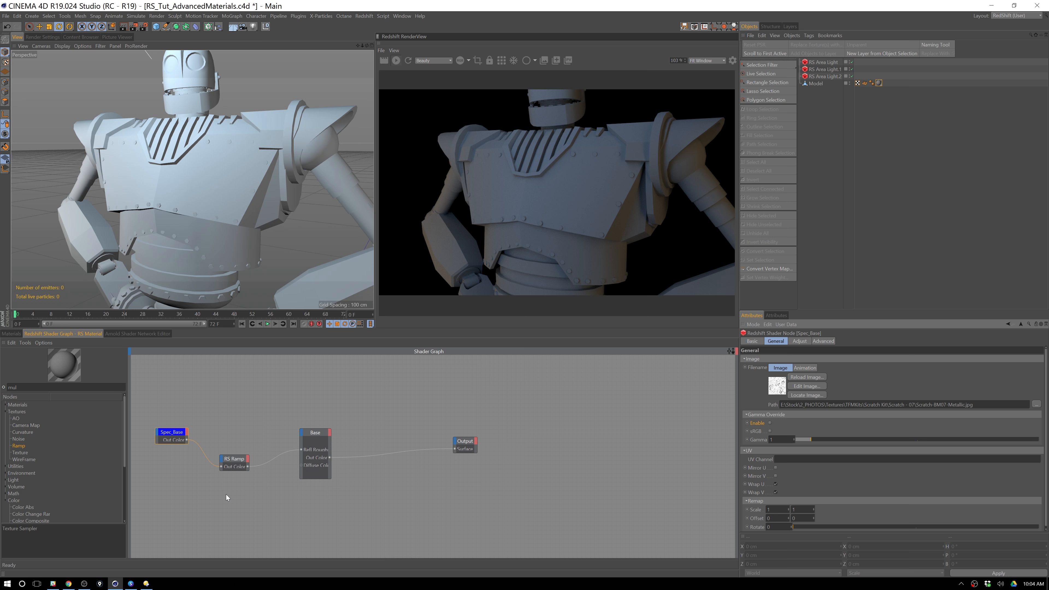
Step: Delete the RS Ramp node and connect Spec_Base's Out Color directly to the Base material's reflection roughness
{"action": "left_click", "coordinate": [243, 412]}
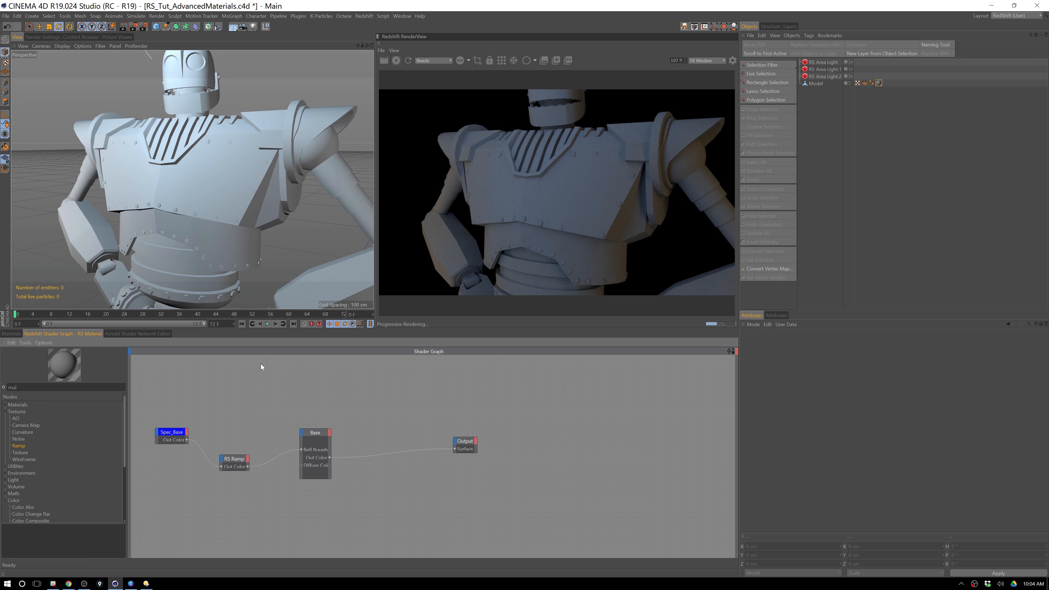
{"action": "left_click", "coordinate": [234, 460]}
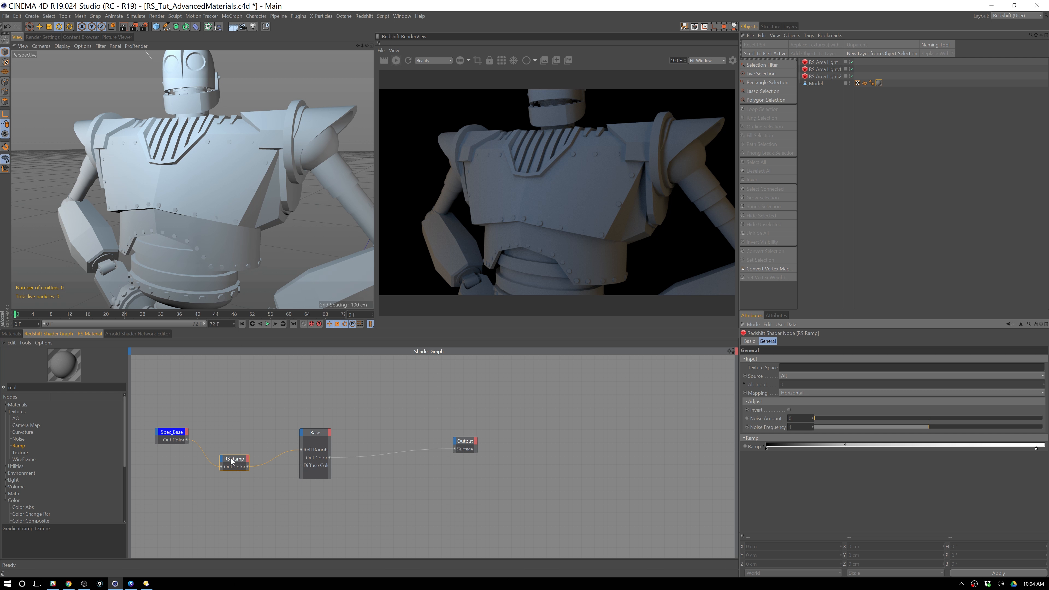
{"action": "key", "text": "Delete"}
{"action": "left_click", "coordinate": [185, 439]}
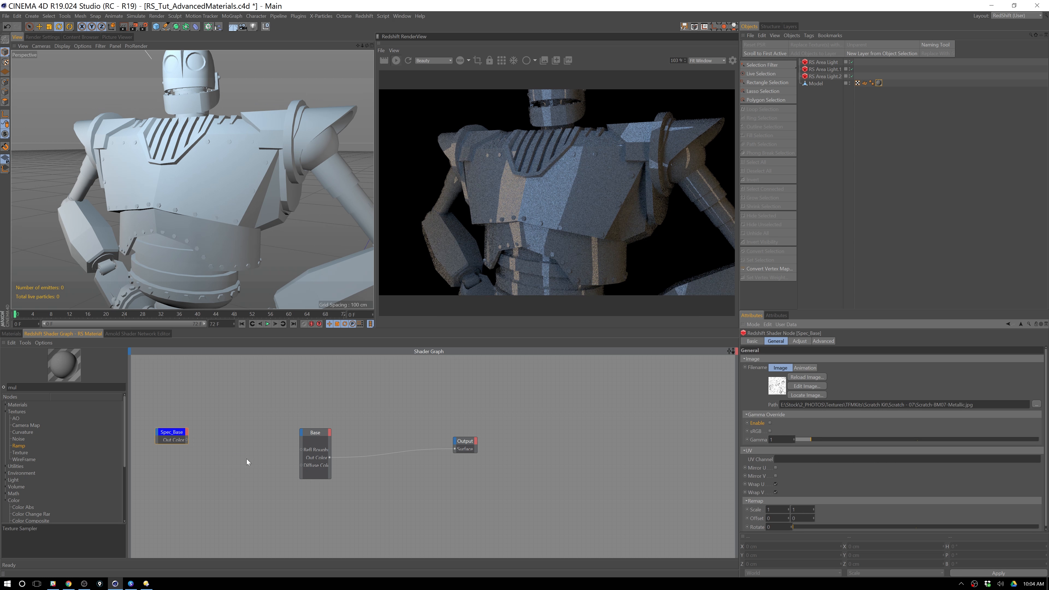
{"action": "left_click_drag", "start_coordinate": [186, 439], "coordinate": [302, 450]}
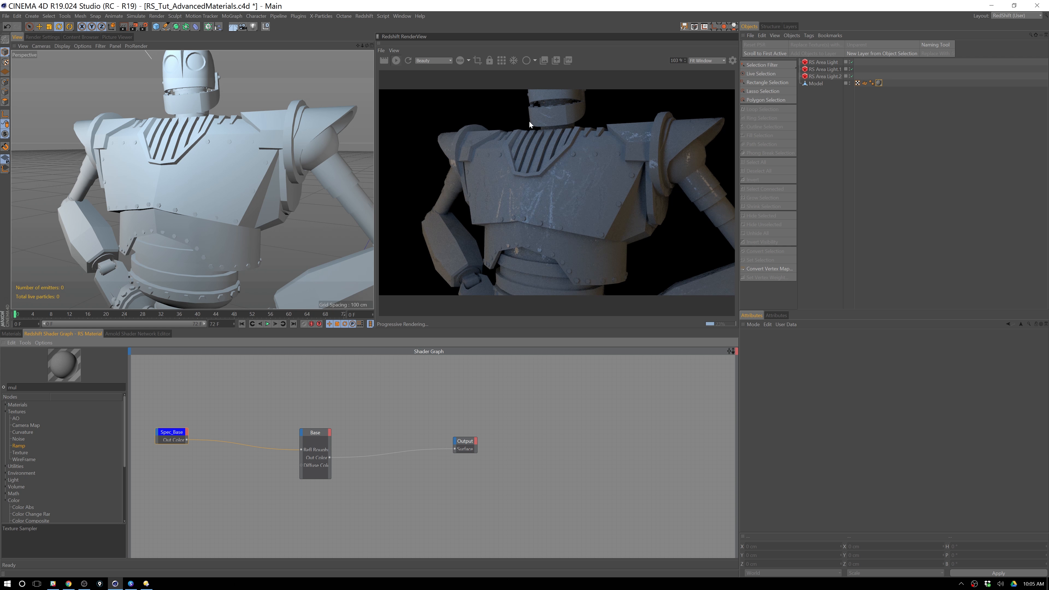
Step: Add a new RS Ramp node and route Spec_Base through its Input into Base's reflection roughness
{"action": "left_click_drag", "start_coordinate": [18, 446], "coordinate": [219, 460]}
{"action": "left_click", "coordinate": [186, 441]}
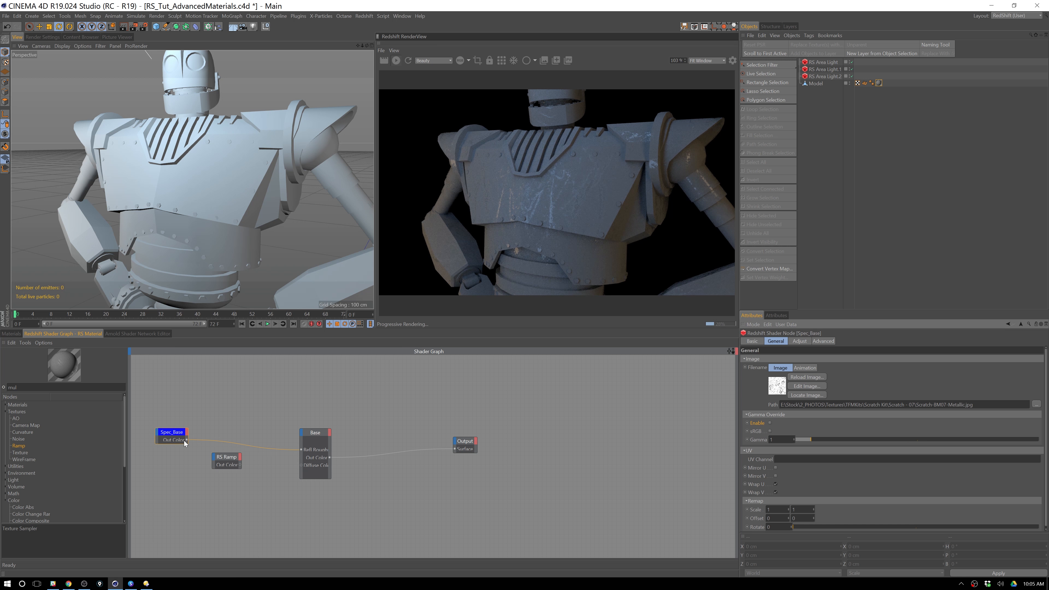
{"action": "left_click_drag", "start_coordinate": [212, 461], "coordinate": [213, 461]}
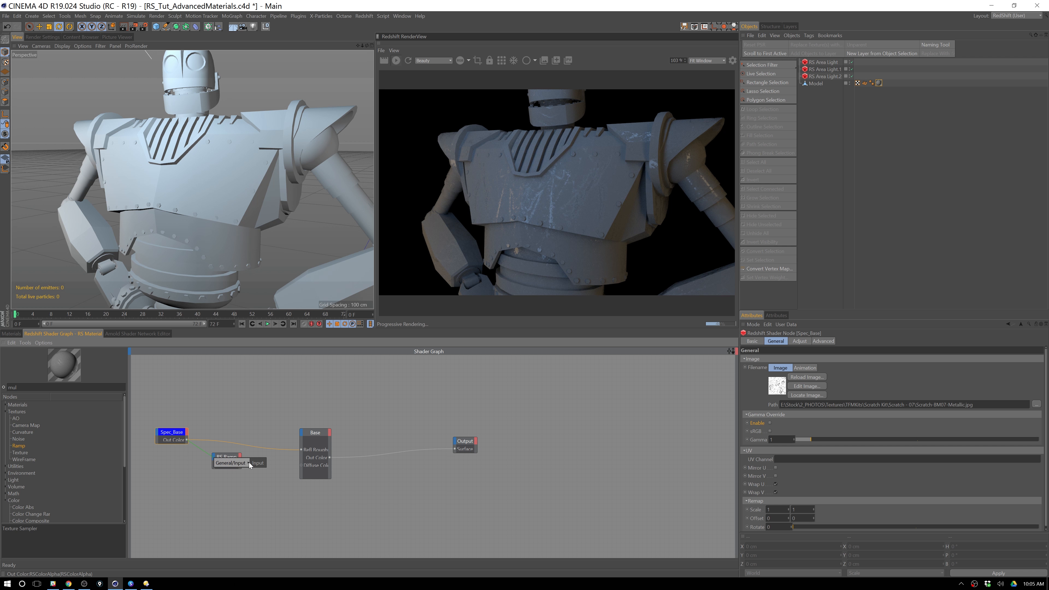
{"action": "left_click", "coordinate": [260, 463]}
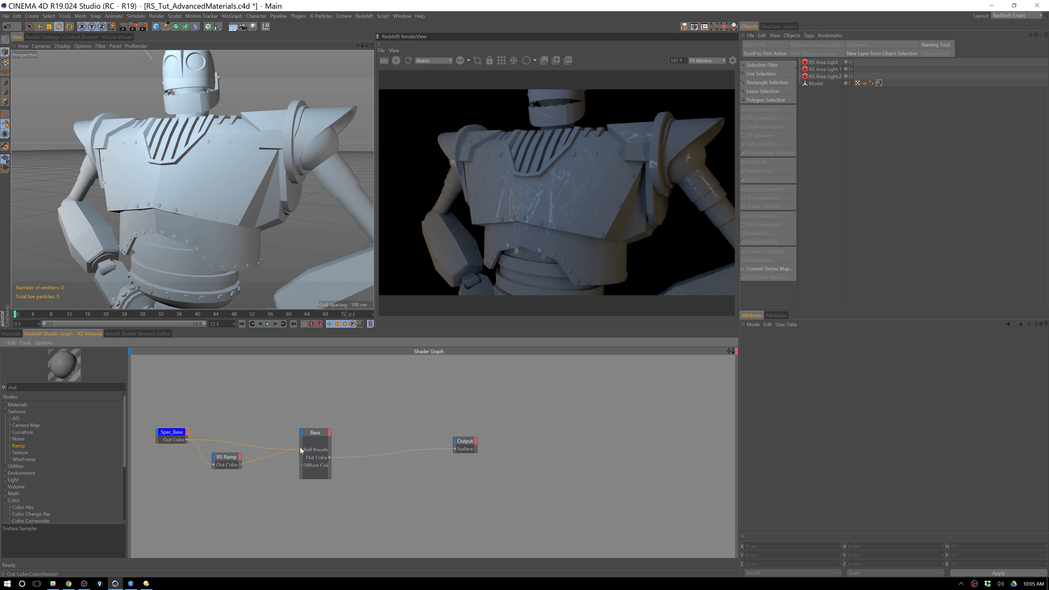
{"action": "left_click_drag", "start_coordinate": [302, 449], "coordinate": [301, 450]}
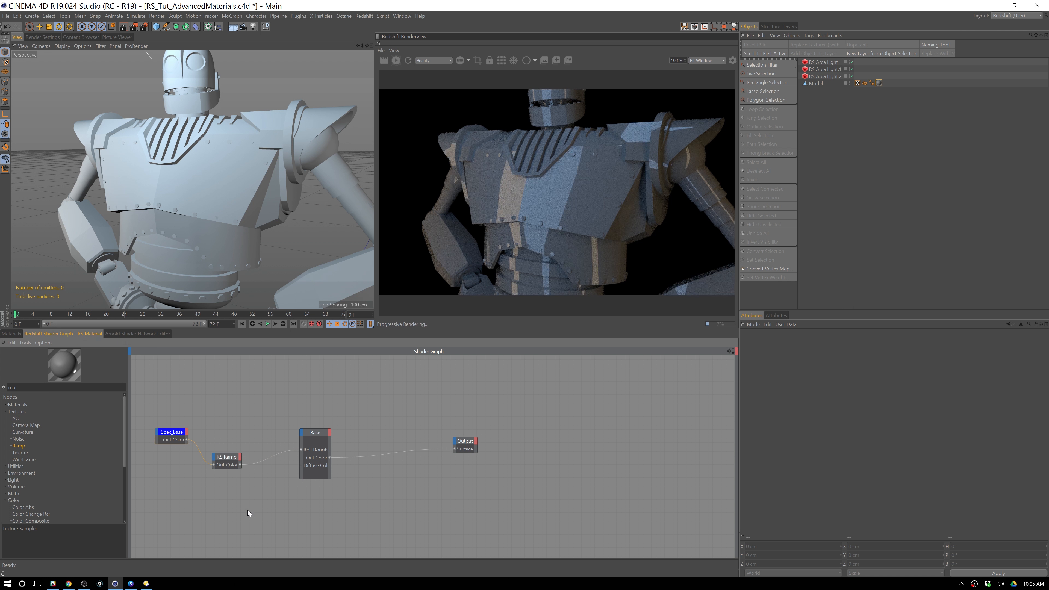
Step: Set the new ramp's Source to Alt, and move its white knot to about a third and its black knot to about an eighth of its length
{"action": "left_click", "coordinate": [229, 457]}
{"action": "left_click", "coordinate": [804, 376]}
{"action": "left_click", "coordinate": [801, 393]}
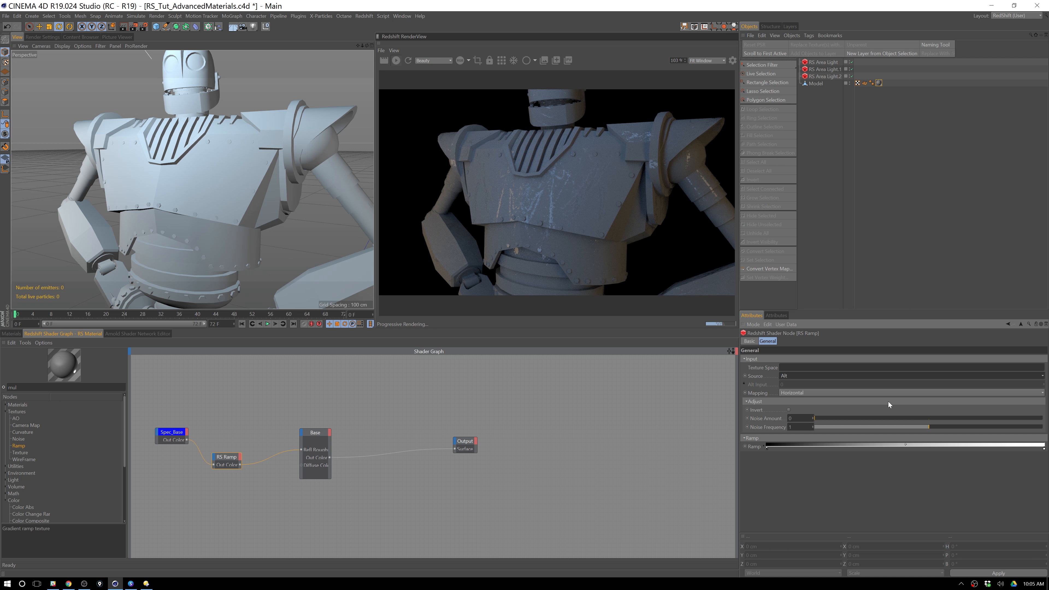
{"action": "left_click_drag", "start_coordinate": [1044, 449], "coordinate": [868, 451]}
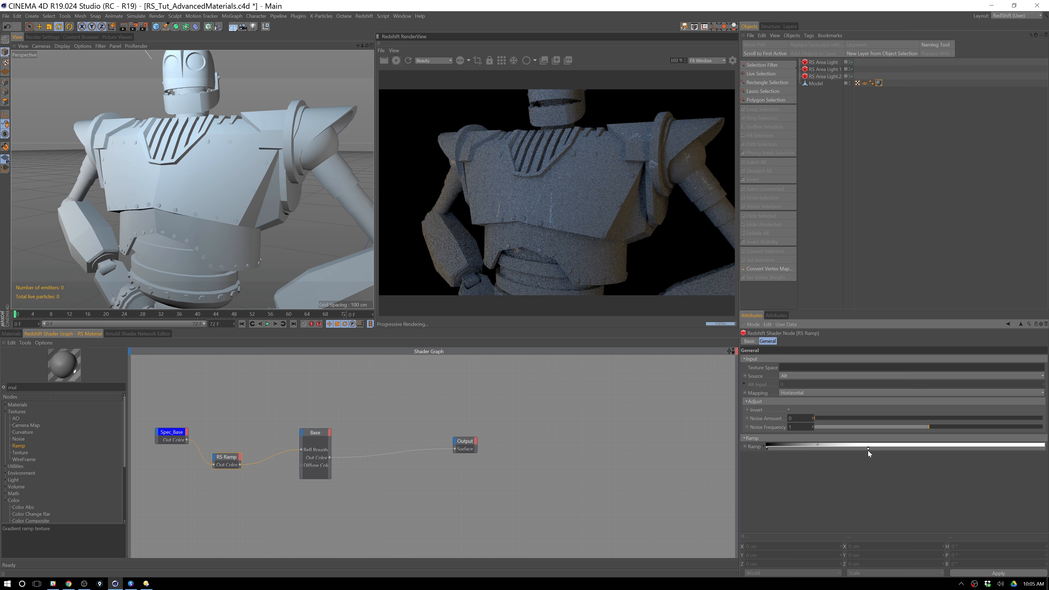
{"action": "left_click_drag", "start_coordinate": [826, 444], "coordinate": [836, 444]}
{"action": "left_click_drag", "start_coordinate": [767, 448], "coordinate": [793, 450]}
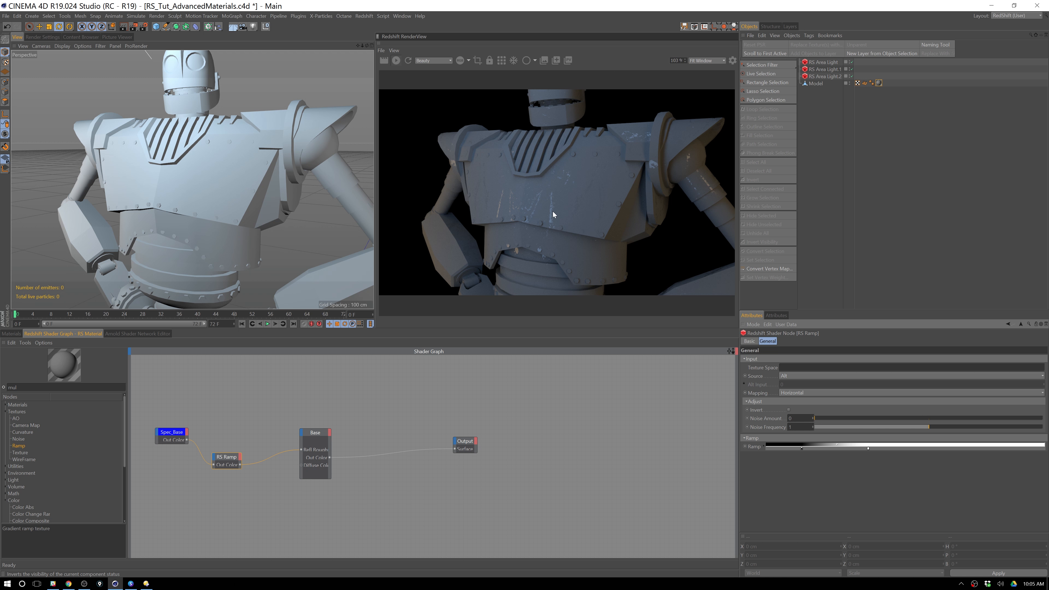
Step: Try connecting the Spec_Base texture to Base's diffuse color, and remove that connection
{"action": "left_click", "coordinate": [172, 433]}
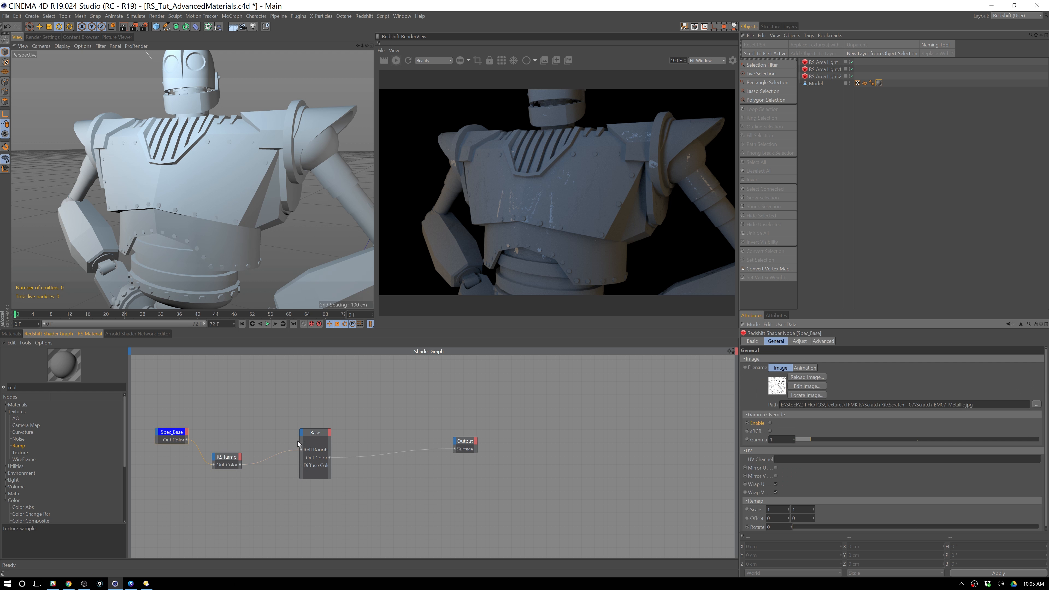
{"action": "left_click_drag", "start_coordinate": [186, 439], "coordinate": [303, 467]}
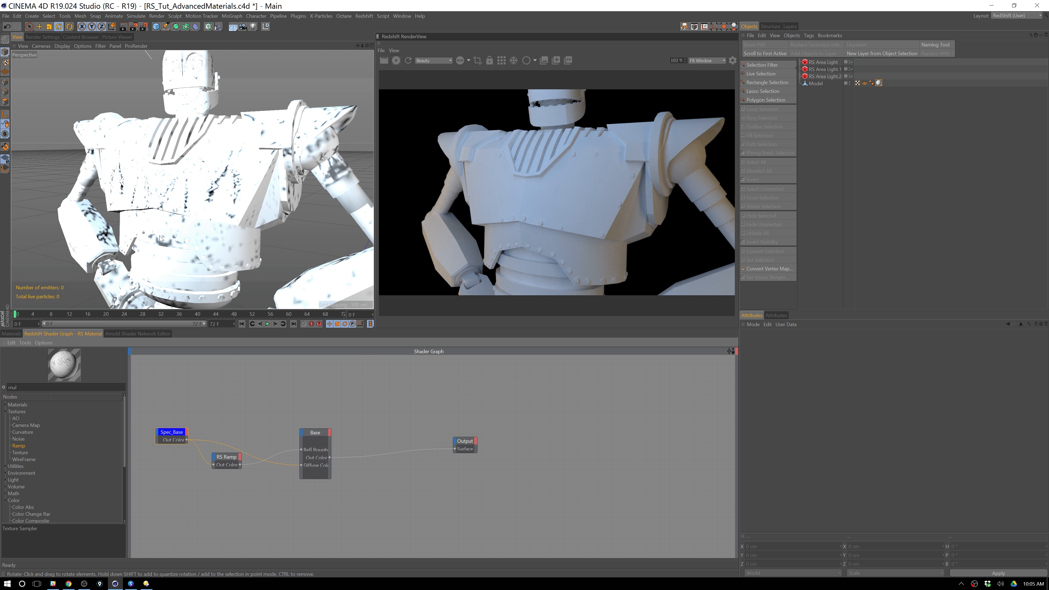
{"action": "left_click", "coordinate": [283, 469]}
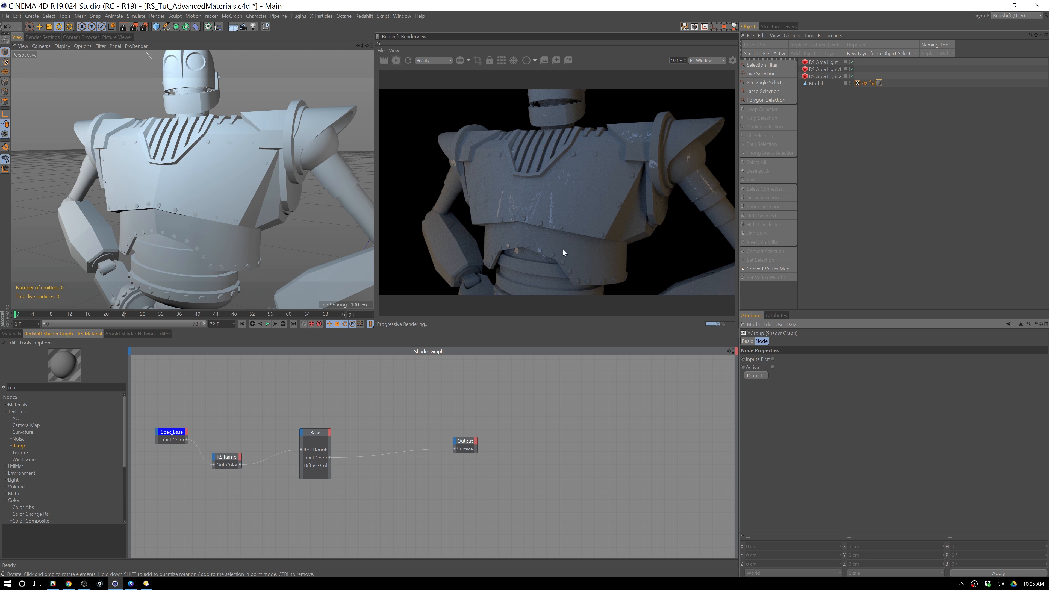
Step: Apply the Iron preset to the Base material
{"action": "left_click_drag", "start_coordinate": [327, 217], "coordinate": [270, 197], "text": "alt"}
{"action": "scroll", "coordinate": [269, 201], "scroll_direction": "up", "scroll_amount": 4}
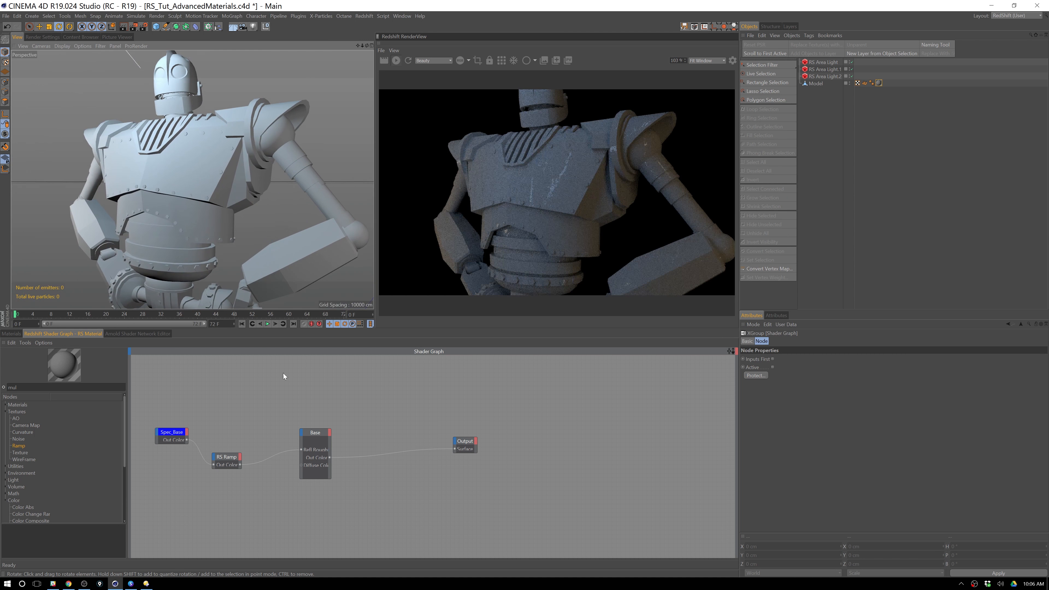
{"action": "left_click", "coordinate": [316, 455]}
{"action": "left_click", "coordinate": [783, 358]}
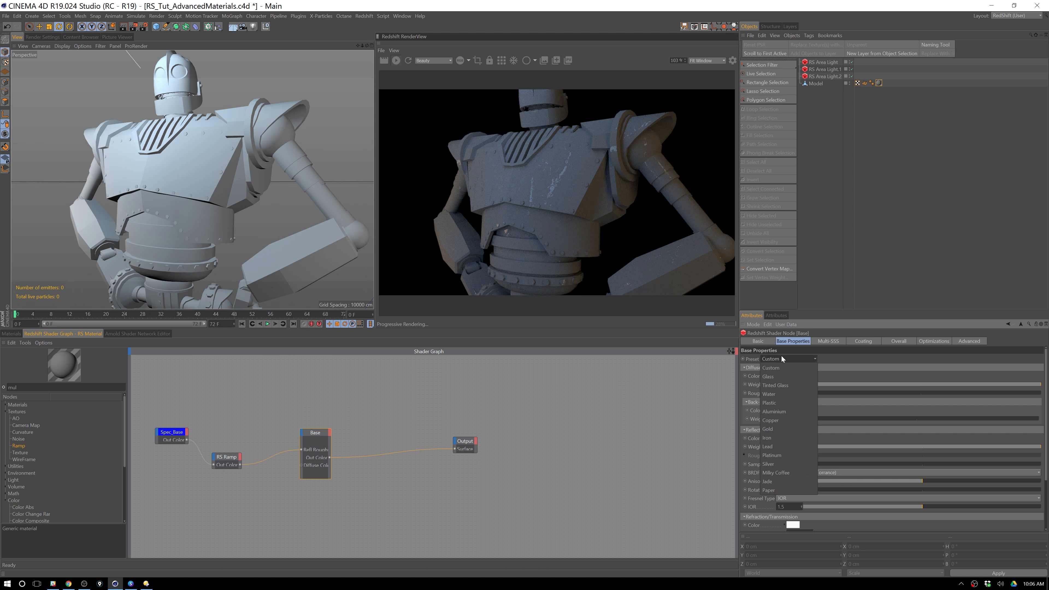
{"action": "left_click", "coordinate": [787, 439]}
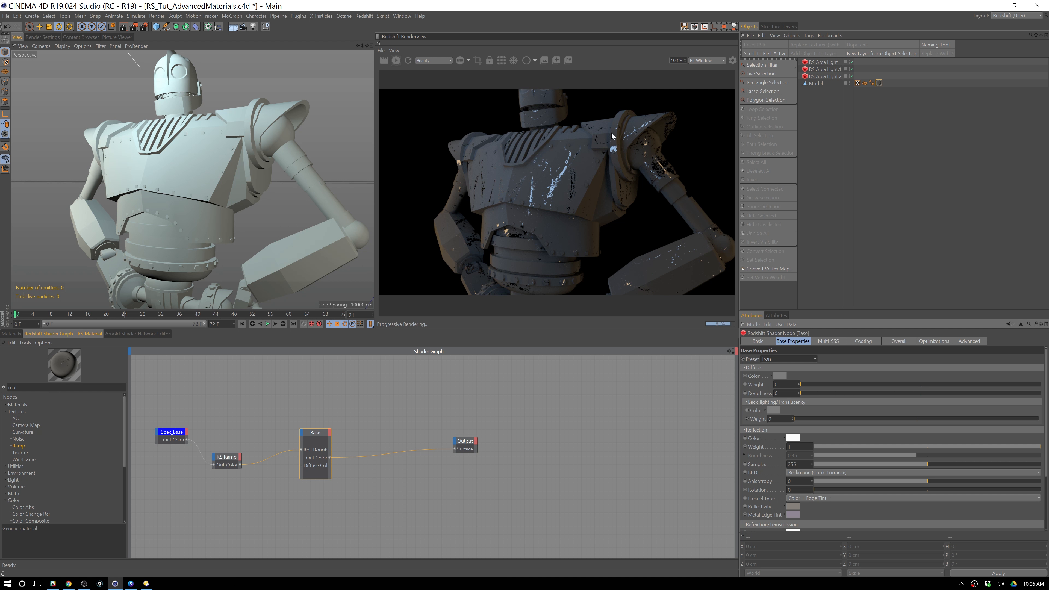
Step: Enable Invert on the RS Ramp node to reverse the scratch roughness
{"action": "left_click", "coordinate": [250, 411]}
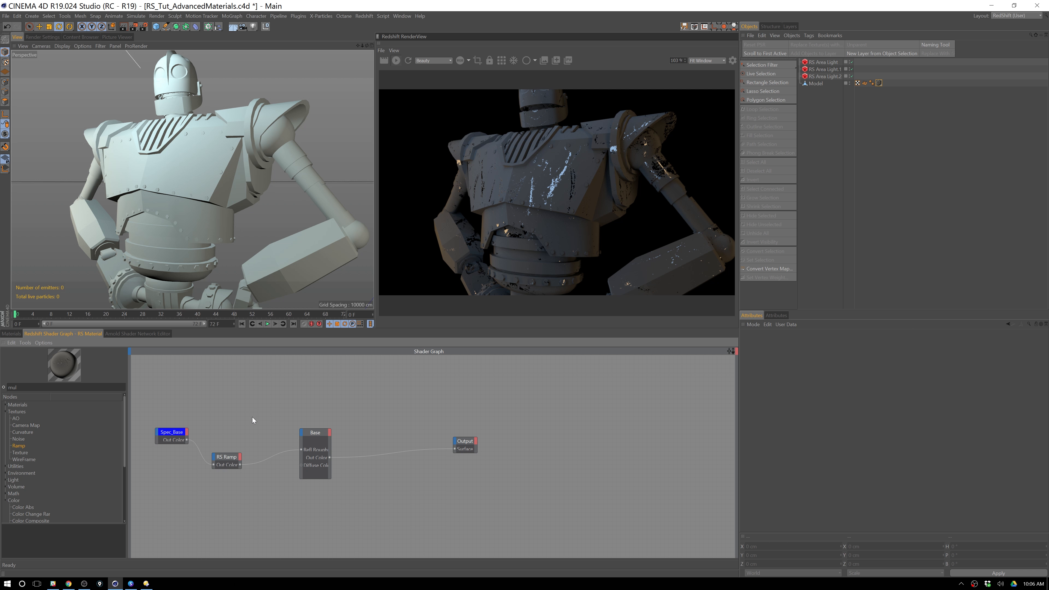
{"action": "left_click_drag", "start_coordinate": [240, 447], "coordinate": [233, 472]}
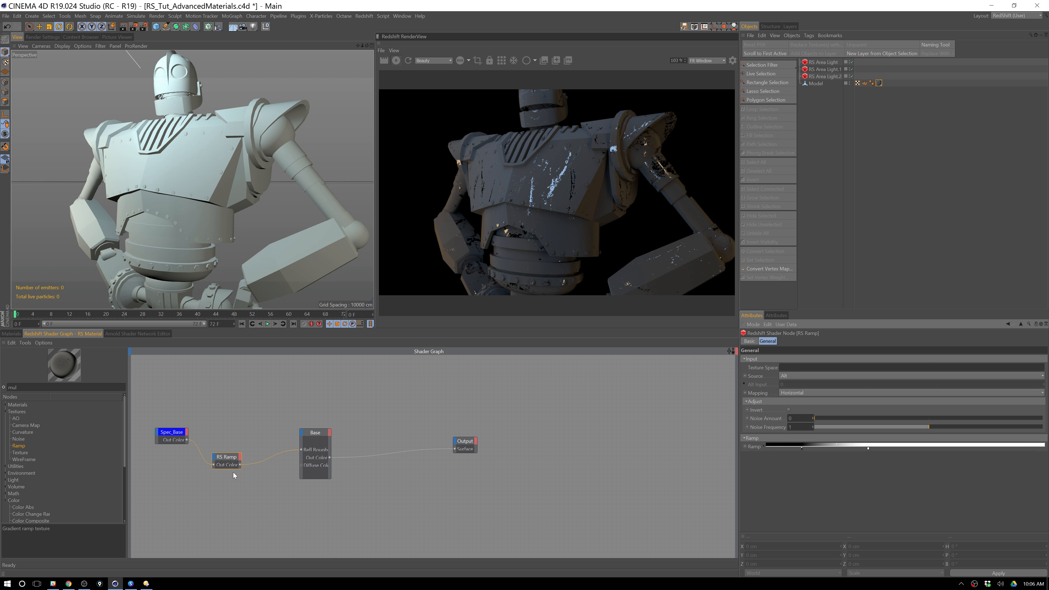
{"action": "right_click", "coordinate": [802, 450]}
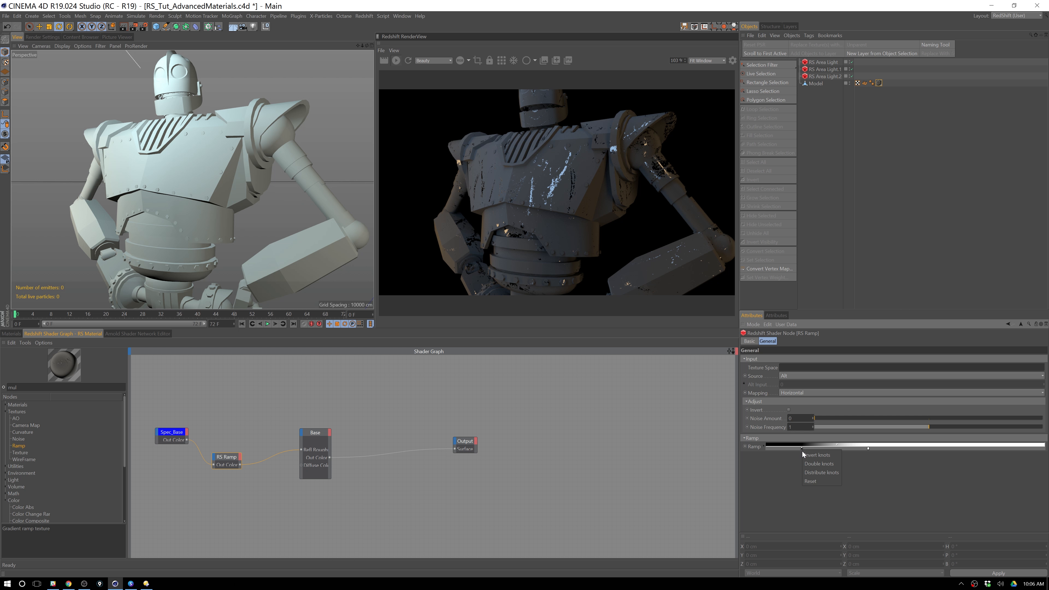
{"action": "left_click", "coordinate": [771, 463]}
{"action": "left_click", "coordinate": [789, 409]}
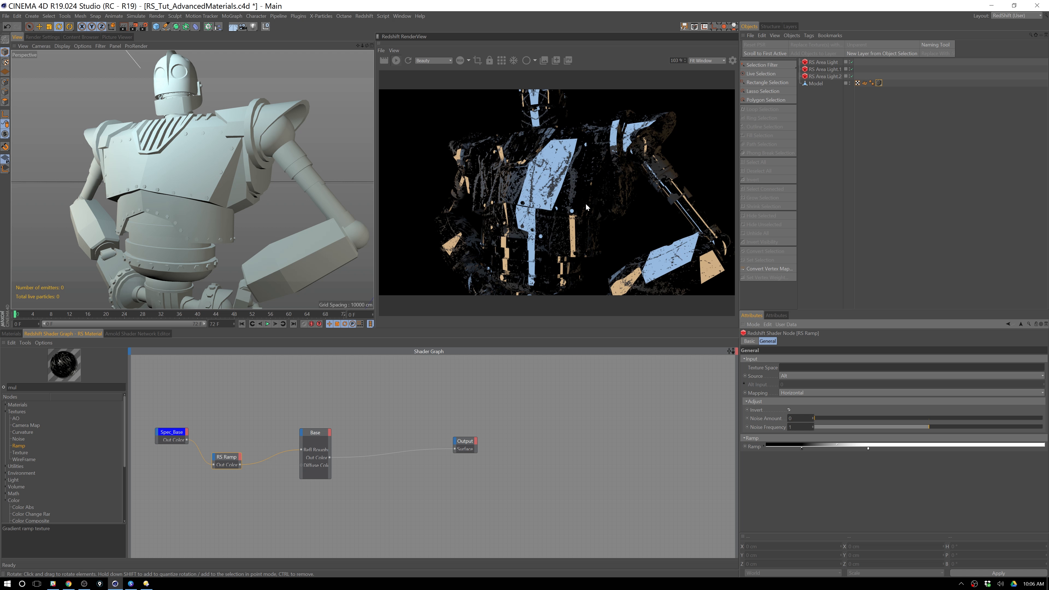
Step: Set Base's reflection Fresnel Type to IOR with an IOR of 2.2, and its BRDF to GGX
{"action": "right_click_drag", "start_coordinate": [290, 185], "coordinate": [262, 213], "text": "alt"}
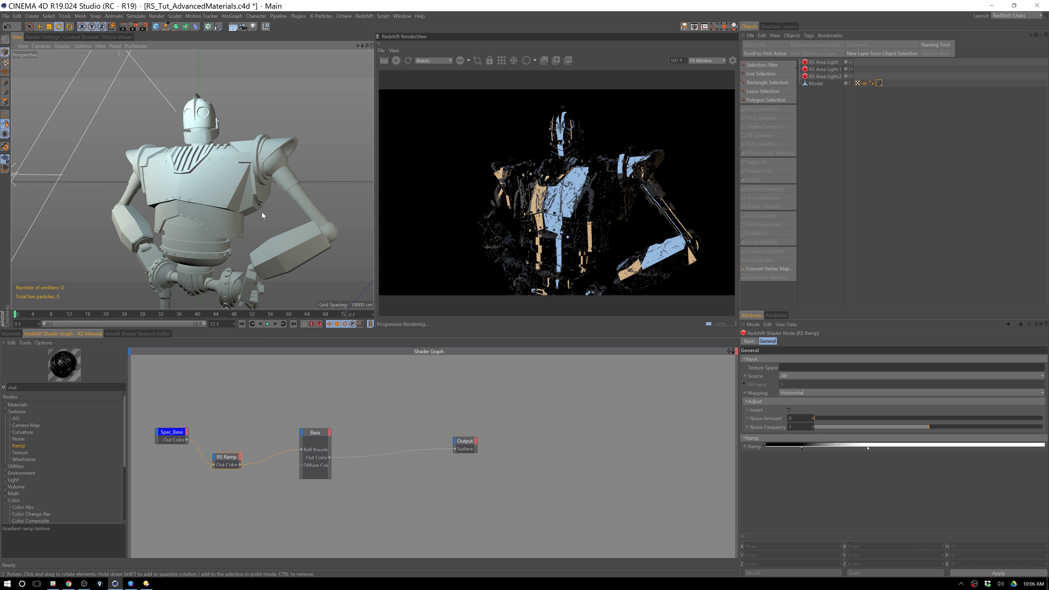
{"action": "left_click_drag", "start_coordinate": [262, 215], "coordinate": [249, 238], "text": "alt"}
{"action": "mouse_move", "coordinate": [250, 237]}
{"action": "left_mouse_down", "text": "alt"}
{"action": "mouse_move", "coordinate": [295, 225]}
{"action": "mouse_move", "coordinate": [261, 230]}
{"action": "left_mouse_up", "text": "alt"}
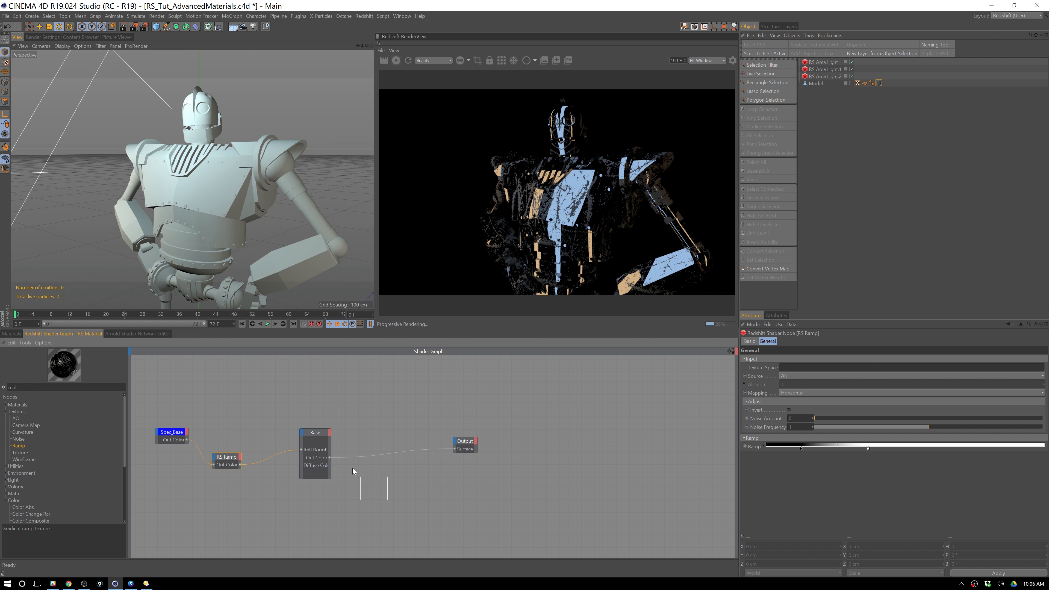
{"action": "left_click", "coordinate": [318, 469]}
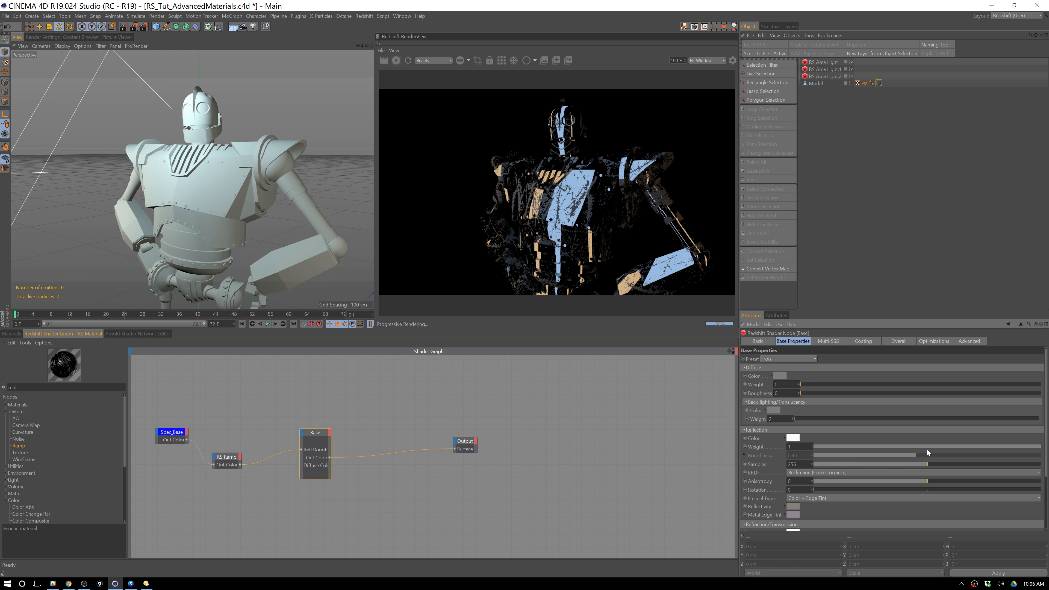
{"action": "left_click", "coordinate": [863, 497]}
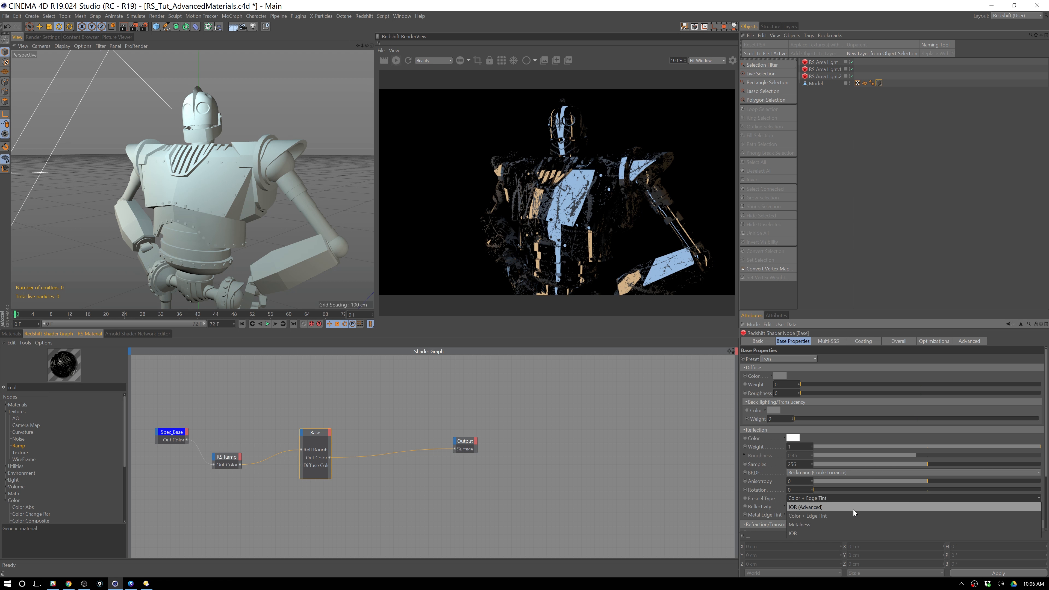
{"action": "left_click", "coordinate": [837, 534]}
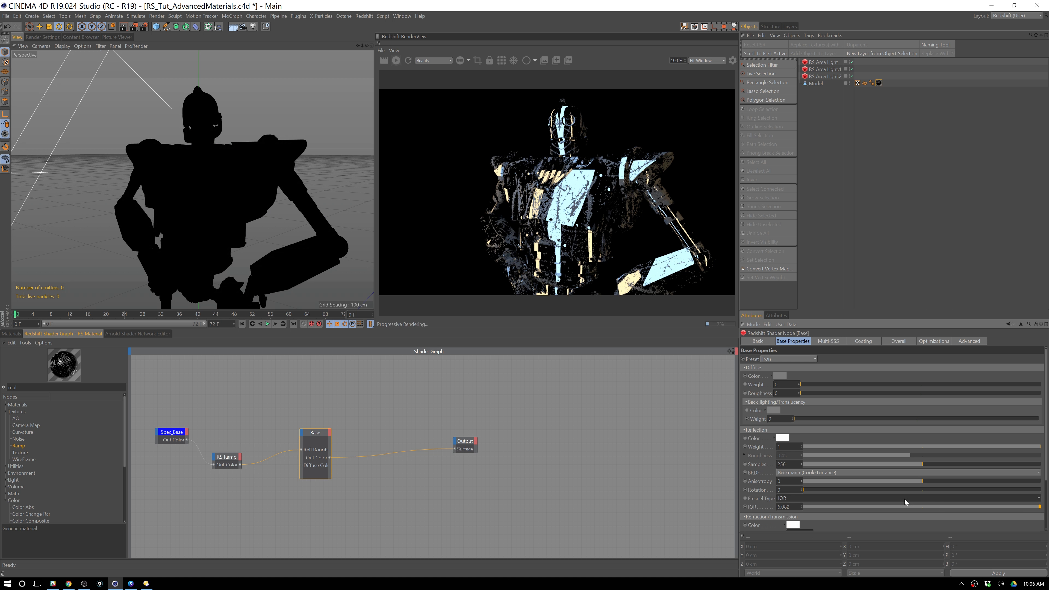
{"action": "double_click", "coordinate": [783, 507]}
{"action": "type", "text": "2.2"}
{"action": "key", "text": "Return"}
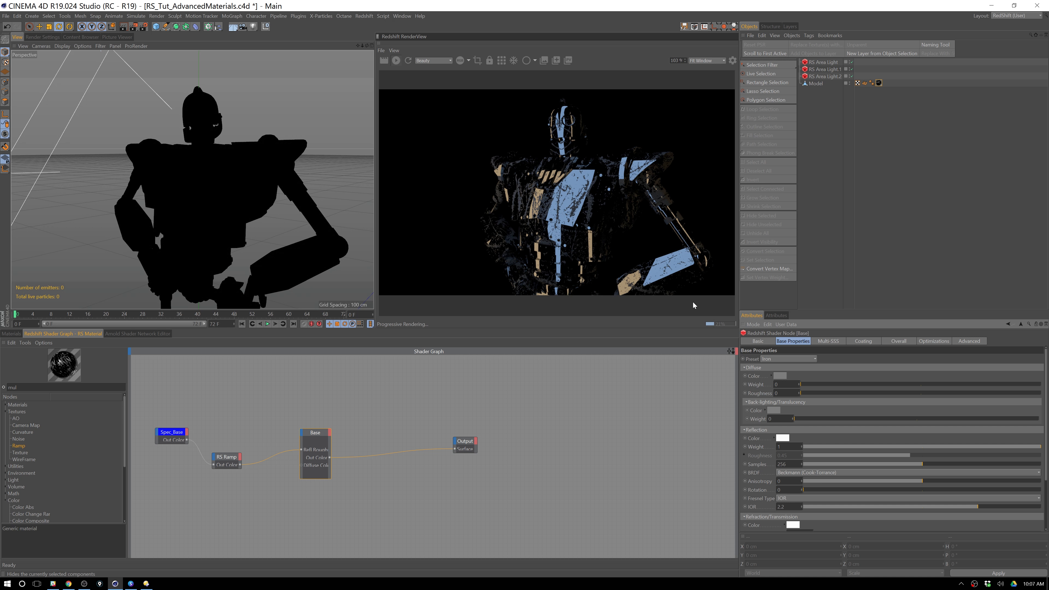
{"action": "left_click", "coordinate": [880, 472]}
{"action": "left_click", "coordinate": [867, 487]}
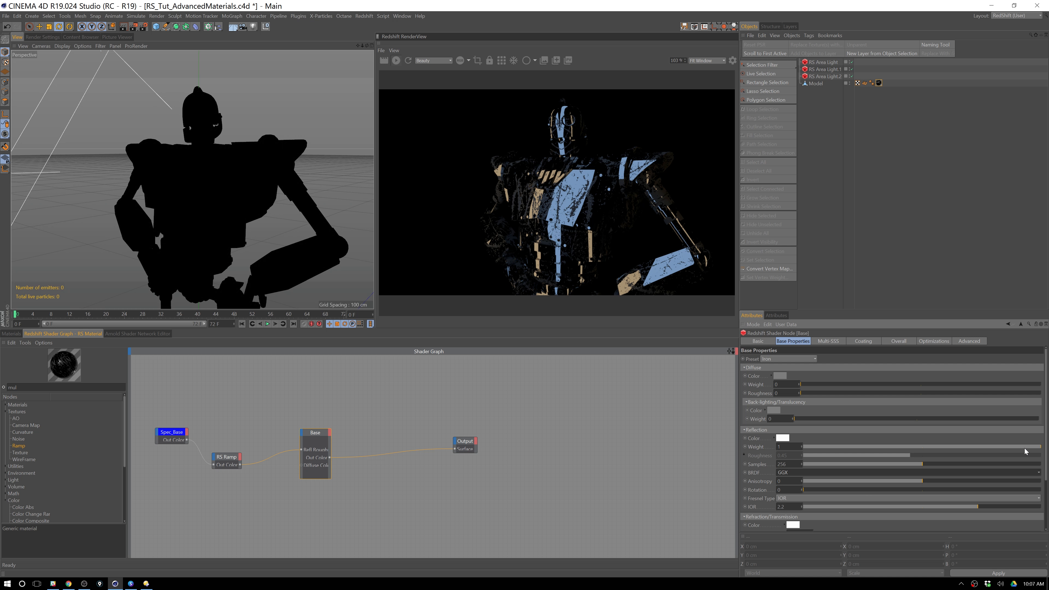
Step: Set Base's diffuse weight to 0.025, and return its reflection weight to 1 after trying a lower value
{"action": "left_click_drag", "start_coordinate": [1025, 449], "coordinate": [1008, 448]}
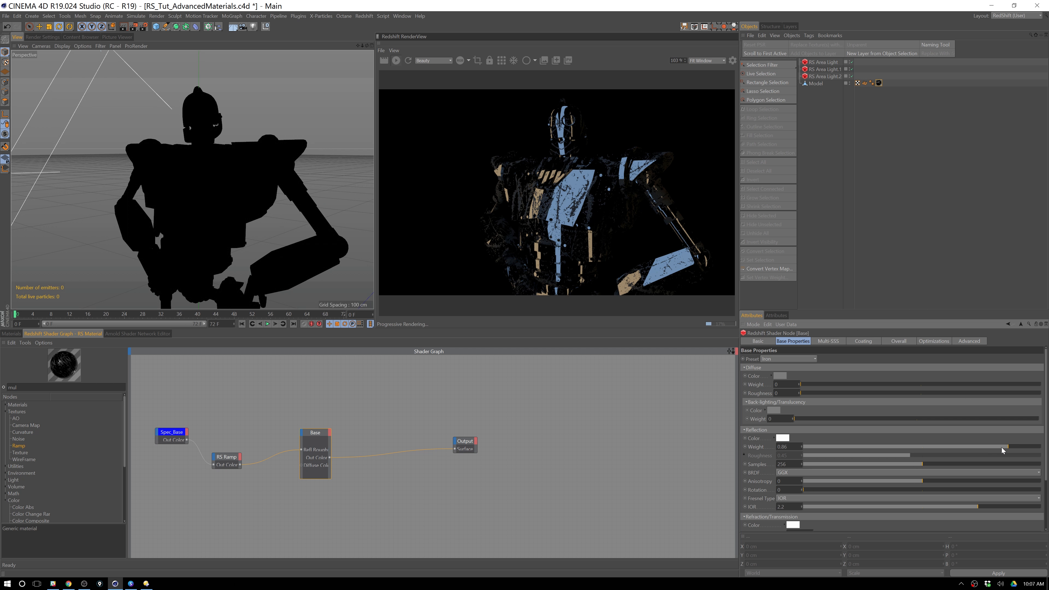
{"action": "left_click_drag", "start_coordinate": [799, 384], "coordinate": [850, 384]}
{"action": "double_click", "coordinate": [784, 384]}
{"action": "type", "text": ".025"}
{"action": "key", "text": "Return"}
{"action": "left_click", "coordinate": [1037, 446]}
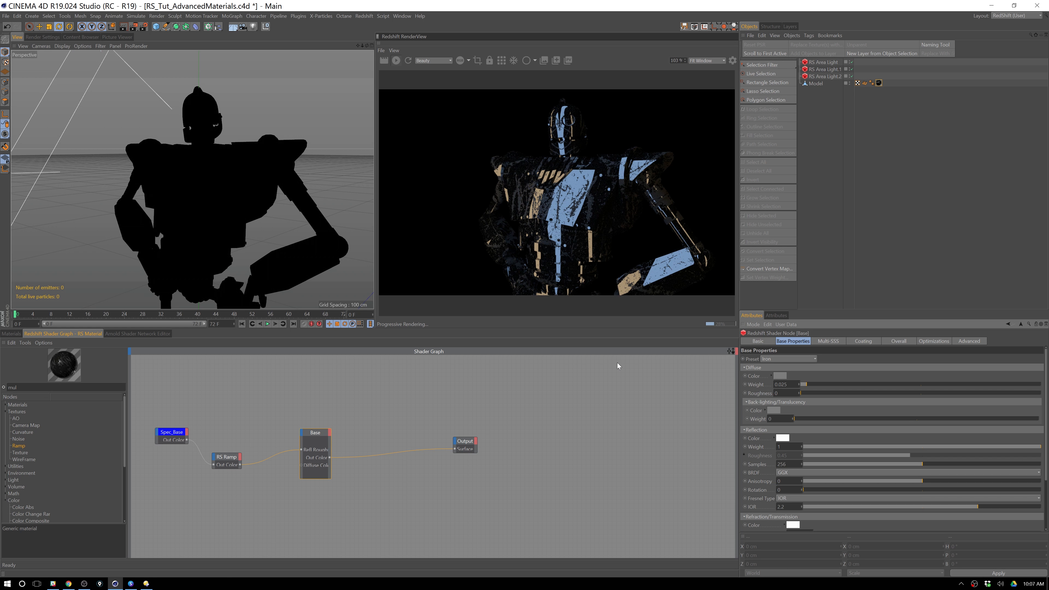
Step: Reposition the RS Ramp between Spec_Base and Base, and add a Color Layer node below it
{"action": "left_click_drag", "start_coordinate": [239, 457], "coordinate": [262, 444]}
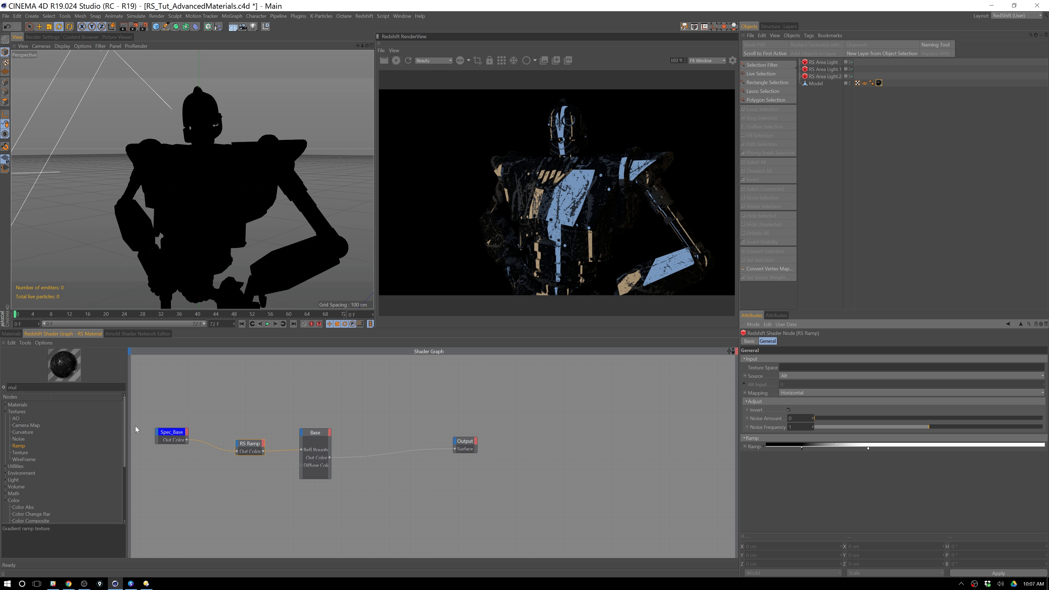
{"action": "left_click_drag", "start_coordinate": [250, 446], "coordinate": [233, 432]}
{"action": "left_click_drag", "start_coordinate": [123, 428], "coordinate": [118, 499]}
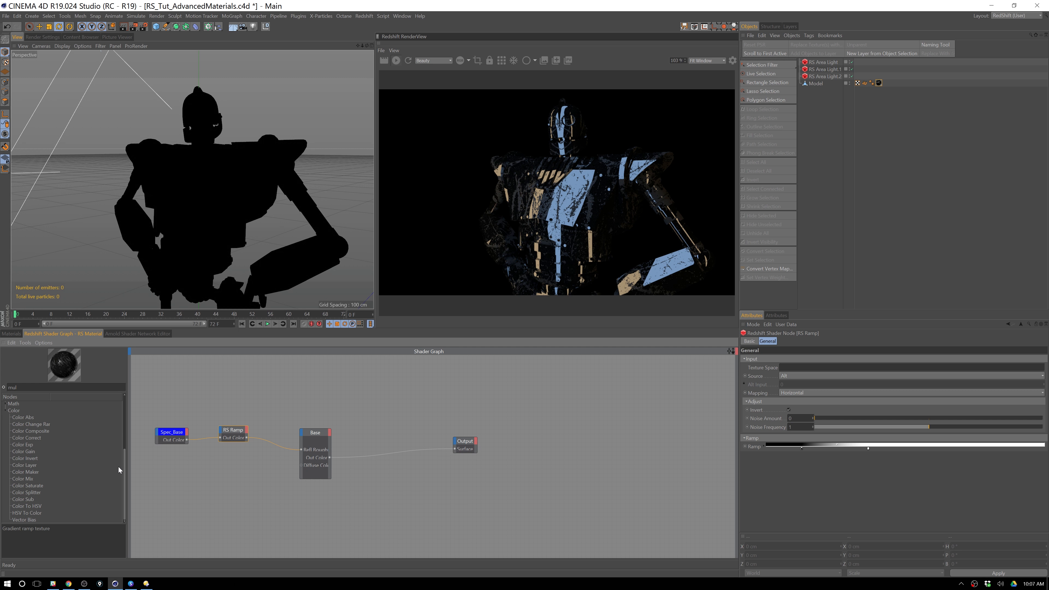
{"action": "left_click_drag", "start_coordinate": [28, 468], "coordinate": [234, 480]}
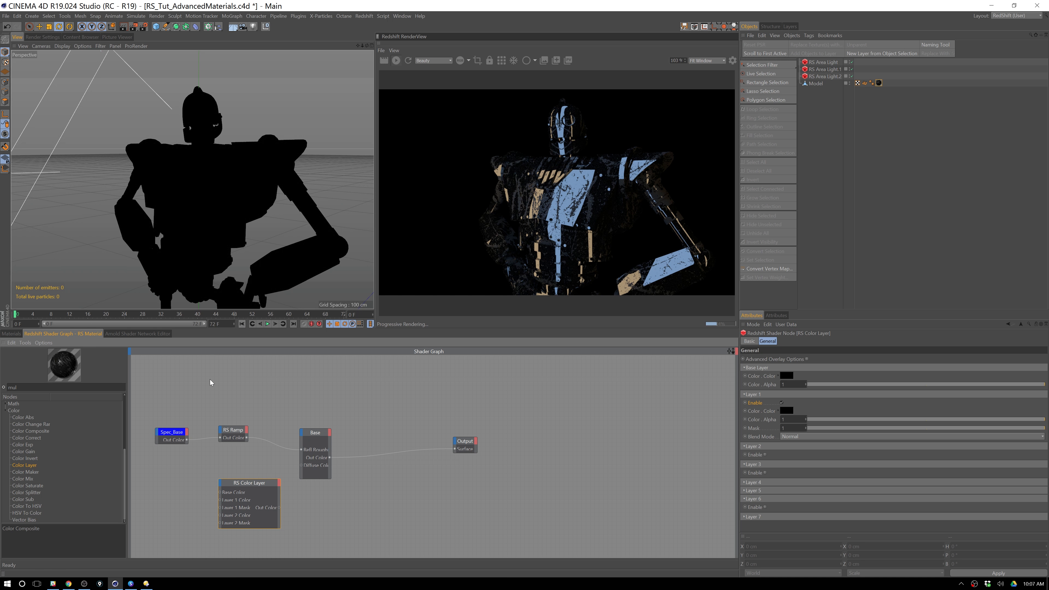
Step: Move Spec_Base up slightly and connect its Out Color to the RS Color Layer's Base Color
{"action": "left_click_drag", "start_coordinate": [186, 440], "coordinate": [180, 429]}
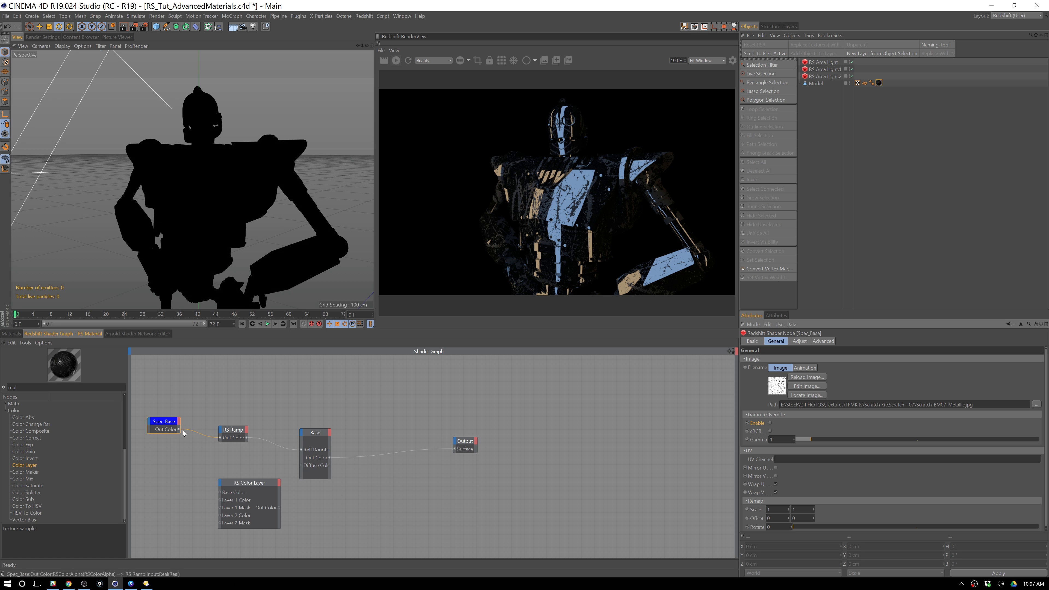
{"action": "left_click_drag", "start_coordinate": [178, 429], "coordinate": [219, 492]}
{"action": "left_click", "coordinate": [239, 502]}
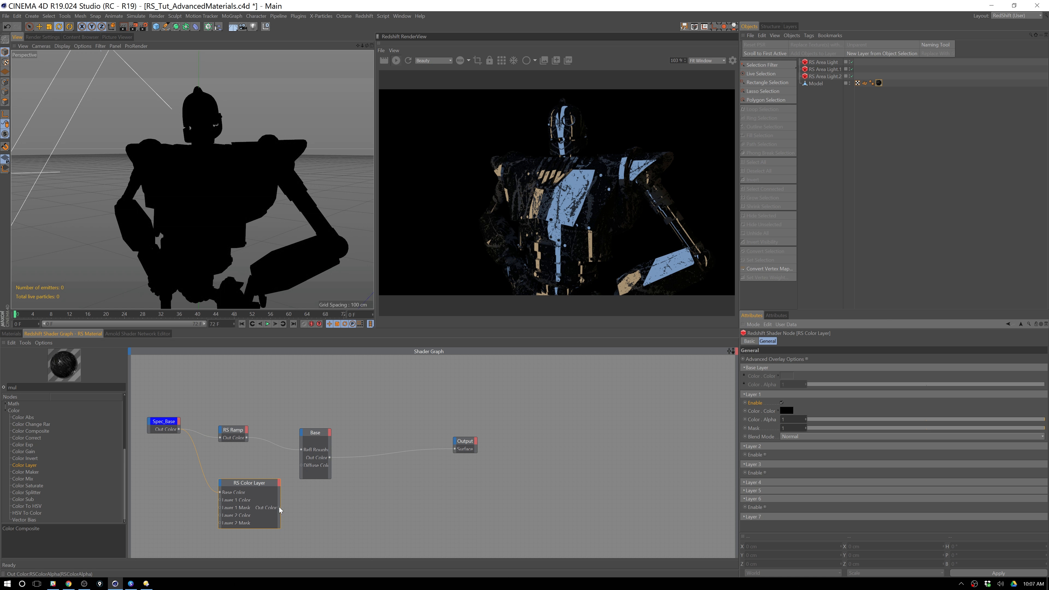
Step: Connect the RS Color Layer's Out Color to Base's reflection roughness, and set Layer 1's blend mode to Add after toggling the layer
{"action": "left_click_drag", "start_coordinate": [280, 507], "coordinate": [299, 453]}
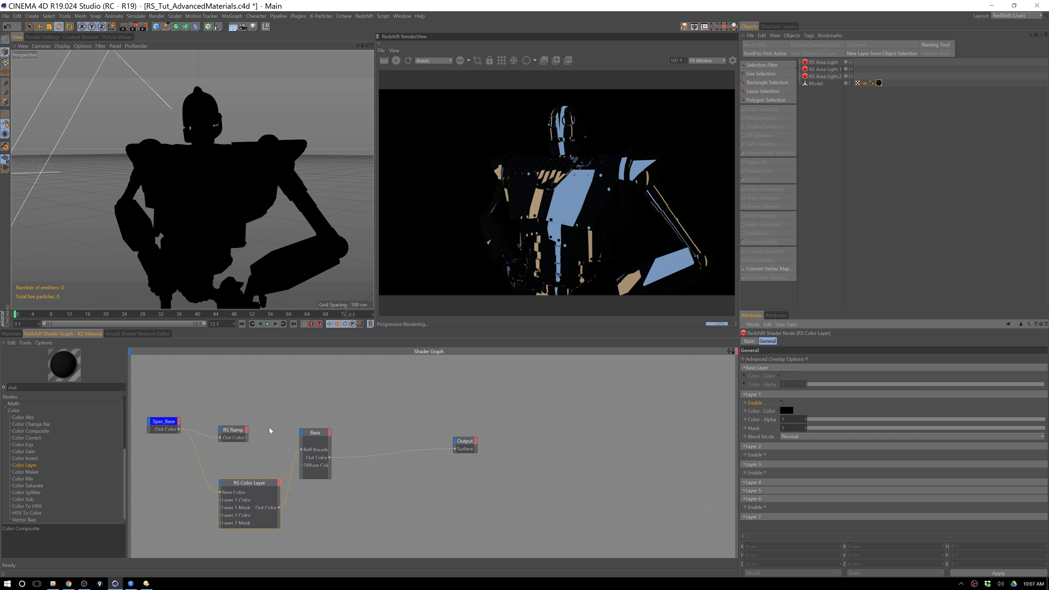
{"action": "left_click", "coordinate": [782, 402]}
{"action": "left_click", "coordinate": [781, 403]}
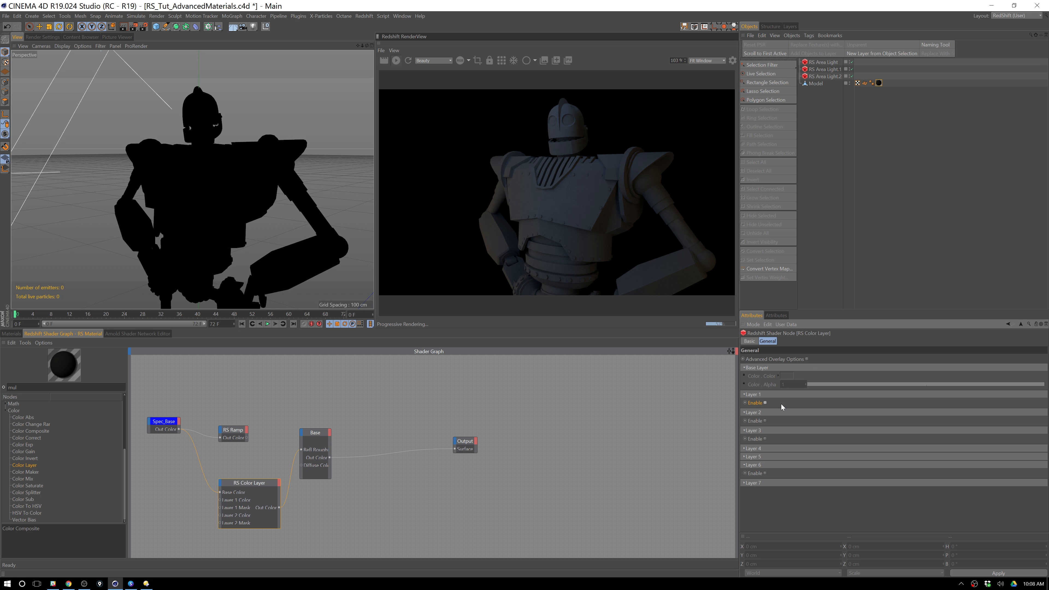
{"action": "left_click", "coordinate": [766, 402]}
{"action": "left_click", "coordinate": [805, 438]}
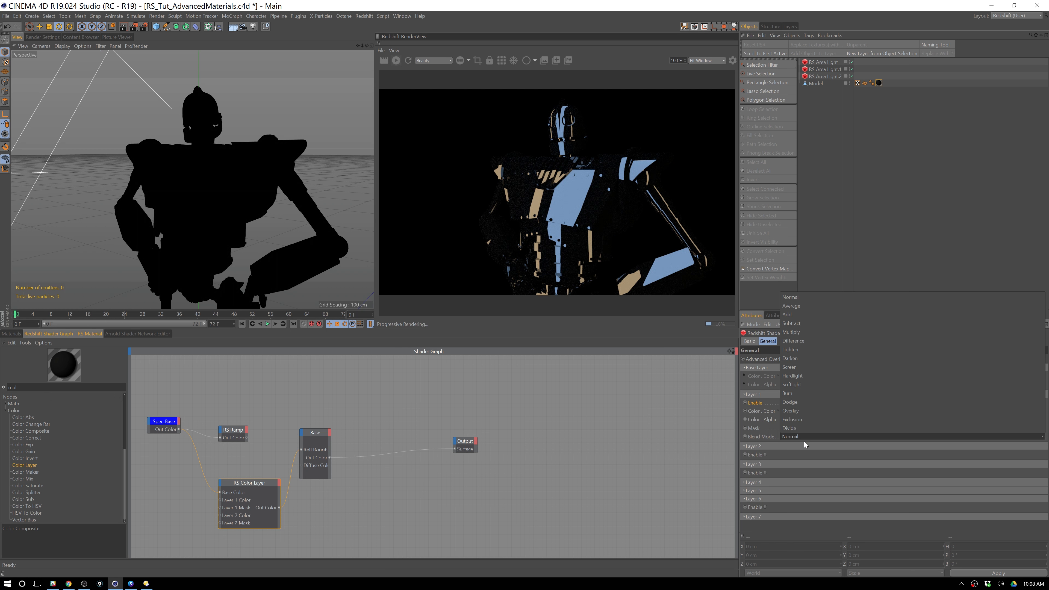
{"action": "left_click", "coordinate": [812, 315]}
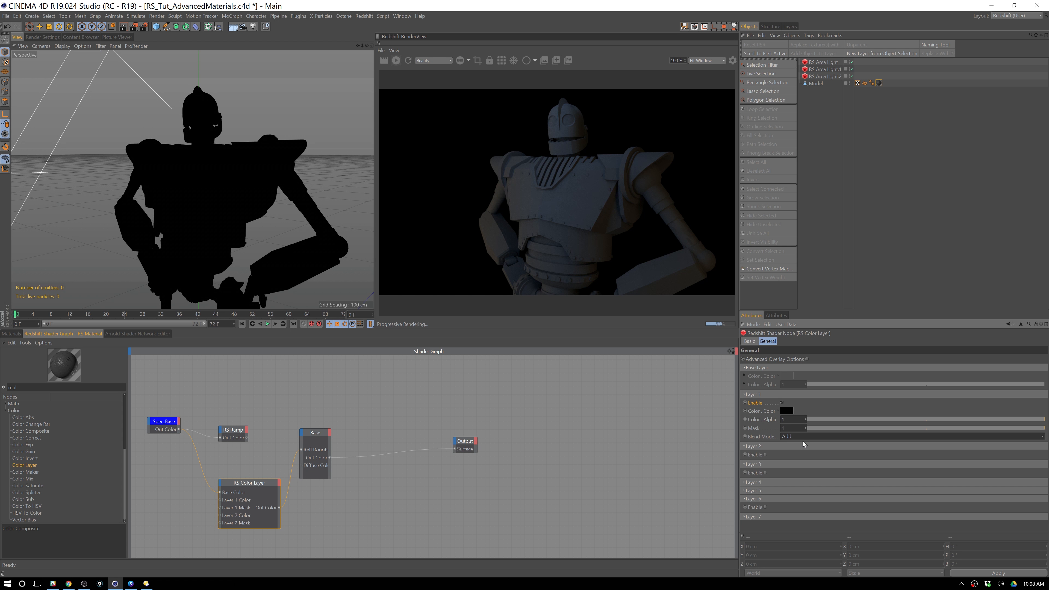
Step: Connect the RS Ramp's Out Color to the RS Color Layer's Base Color in place of Spec_Base, and reposition both nodes
{"action": "left_click", "coordinate": [247, 440]}
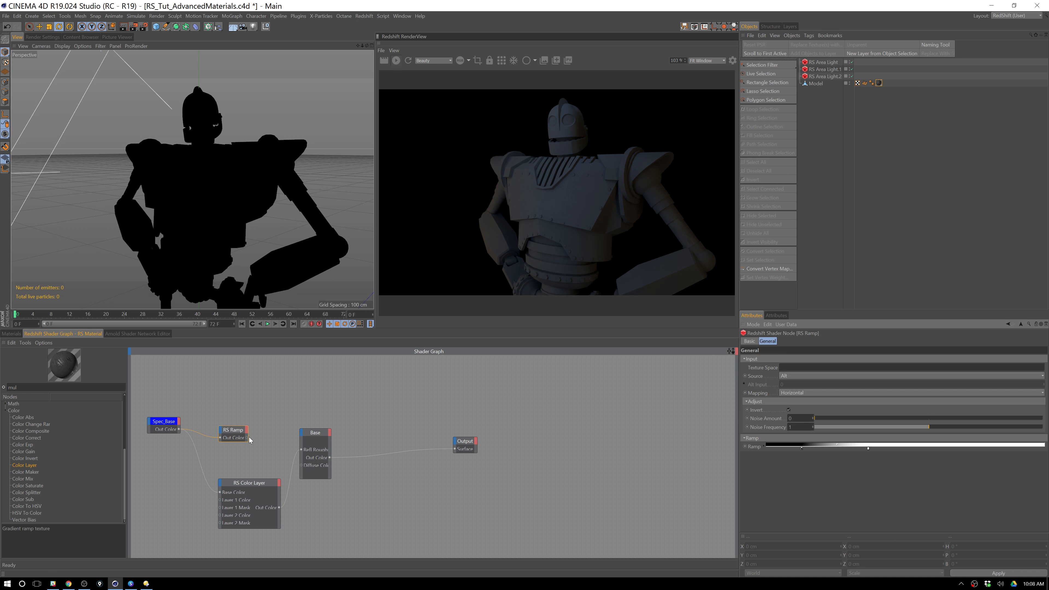
{"action": "left_click_drag", "start_coordinate": [222, 492], "coordinate": [221, 494]}
{"action": "left_click_drag", "start_coordinate": [231, 430], "coordinate": [208, 438]}
{"action": "left_click_drag", "start_coordinate": [247, 487], "coordinate": [255, 479]}
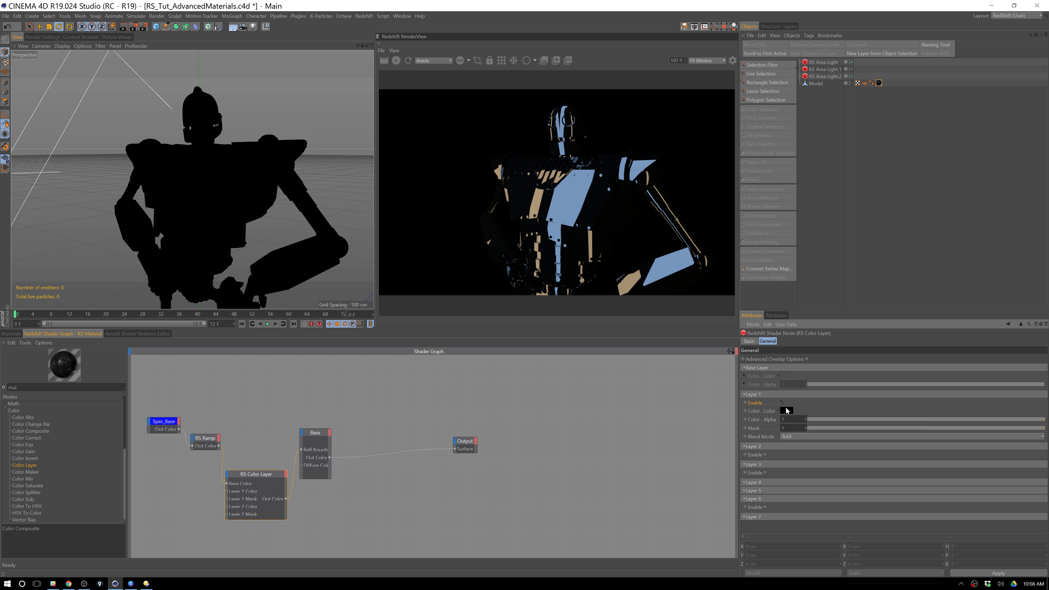
Step: Turn off Layer 1 of the RS Color Layer, and spread Spec_Base, RS Ramp, RS Color Layer and Base out in a row
{"action": "left_click", "coordinate": [781, 404]}
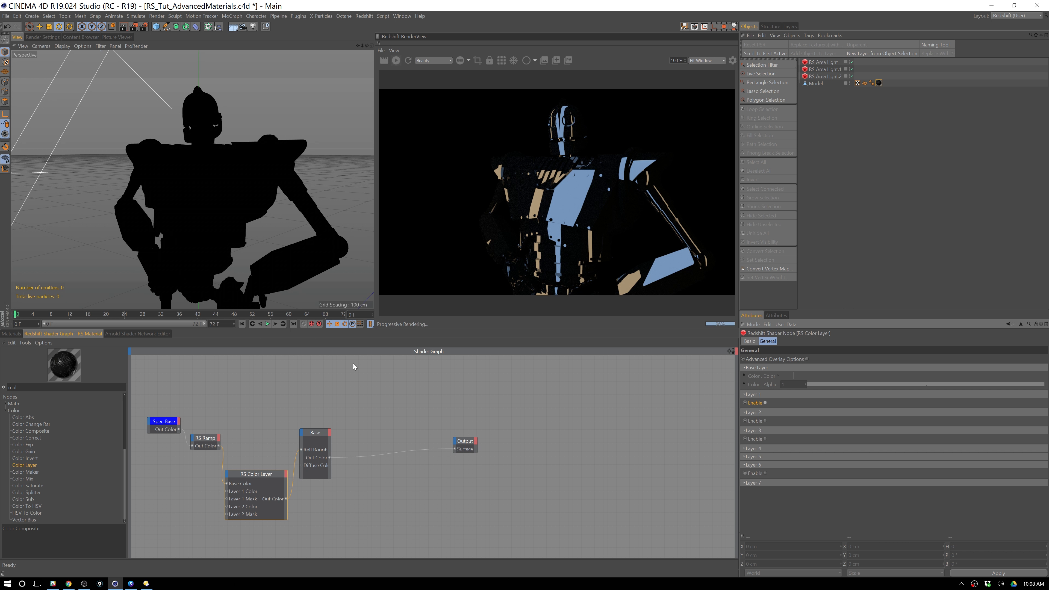
{"action": "left_click_drag", "start_coordinate": [174, 424], "coordinate": [165, 417]}
{"action": "left_click_drag", "start_coordinate": [208, 446], "coordinate": [202, 443]}
{"action": "left_click_drag", "start_coordinate": [259, 474], "coordinate": [256, 446]}
{"action": "left_click_drag", "start_coordinate": [321, 434], "coordinate": [375, 427]}
{"action": "left_click_drag", "start_coordinate": [259, 449], "coordinate": [302, 444]}
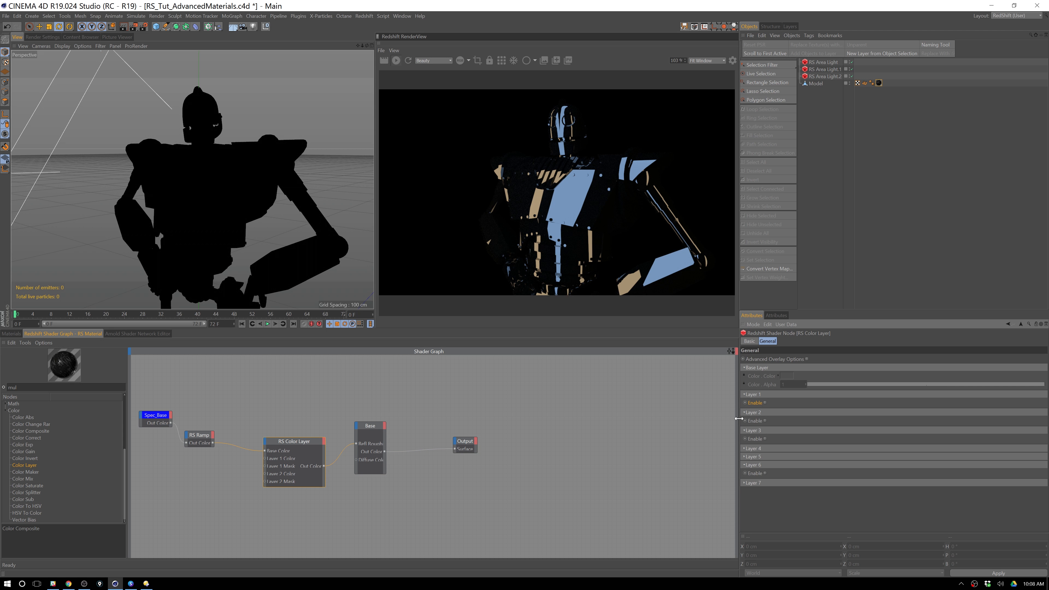
Step: Enable the RS Color Layer's Layer 1 and set its blend mode to Average after trying Normal
{"action": "left_click", "coordinate": [764, 403]}
{"action": "left_click", "coordinate": [804, 436]}
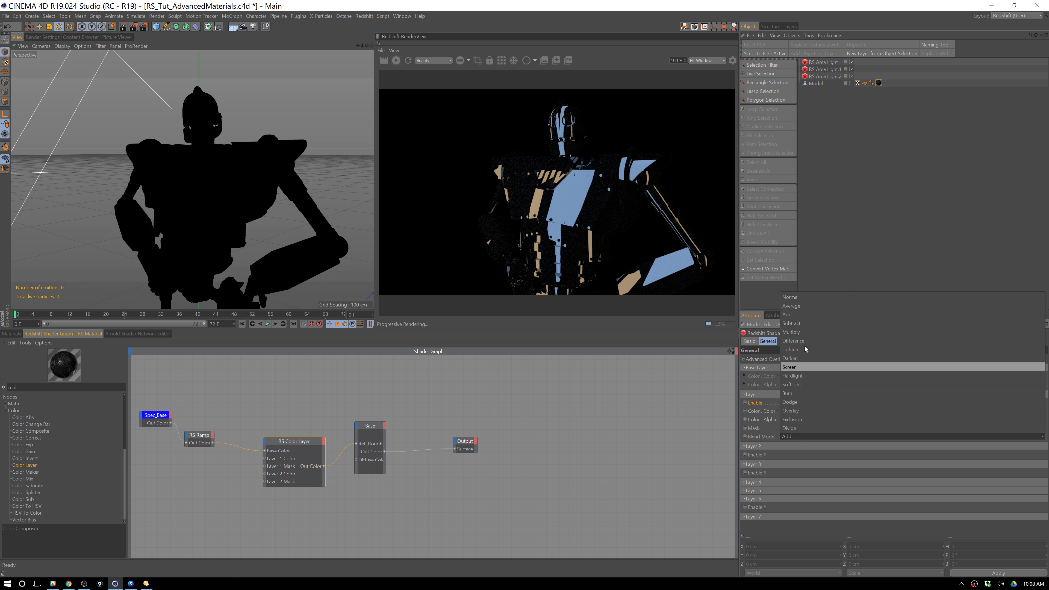
{"action": "left_click", "coordinate": [801, 297]}
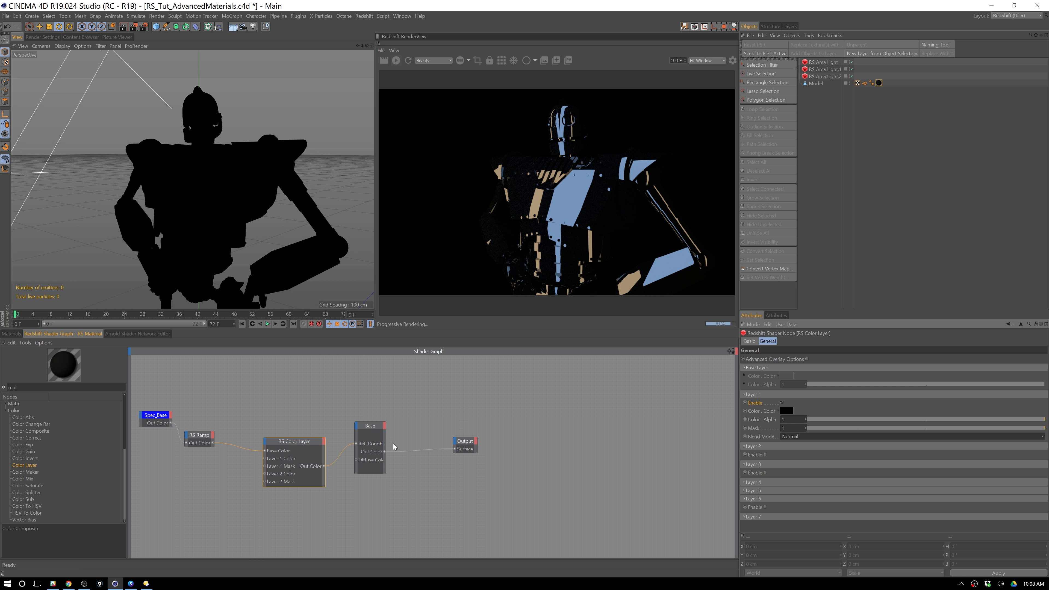
{"action": "left_click_drag", "start_coordinate": [312, 441], "coordinate": [304, 439]}
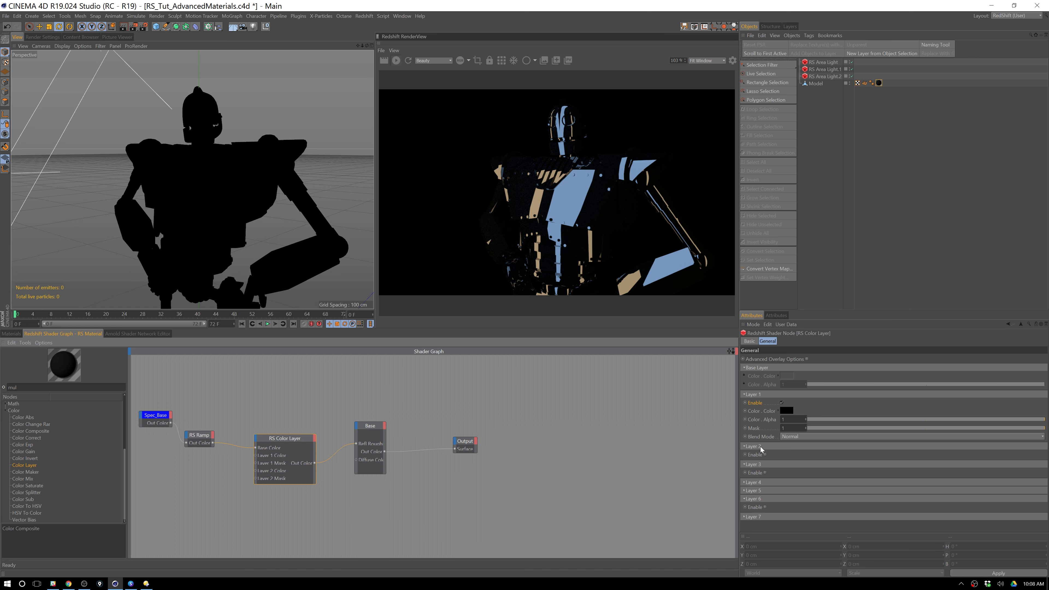
{"action": "left_click", "coordinate": [803, 437]}
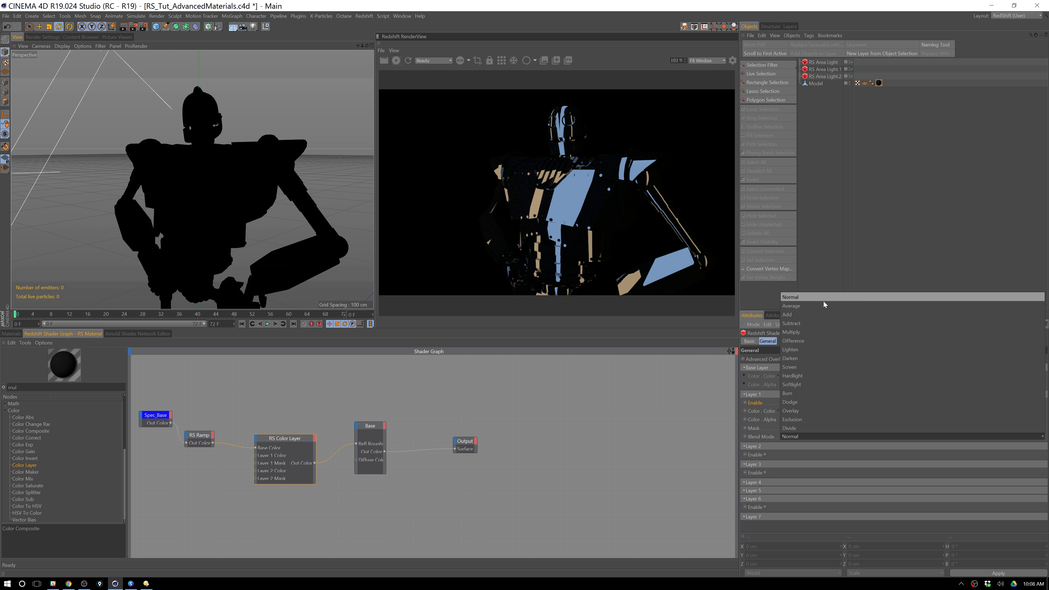
{"action": "left_click", "coordinate": [823, 307]}
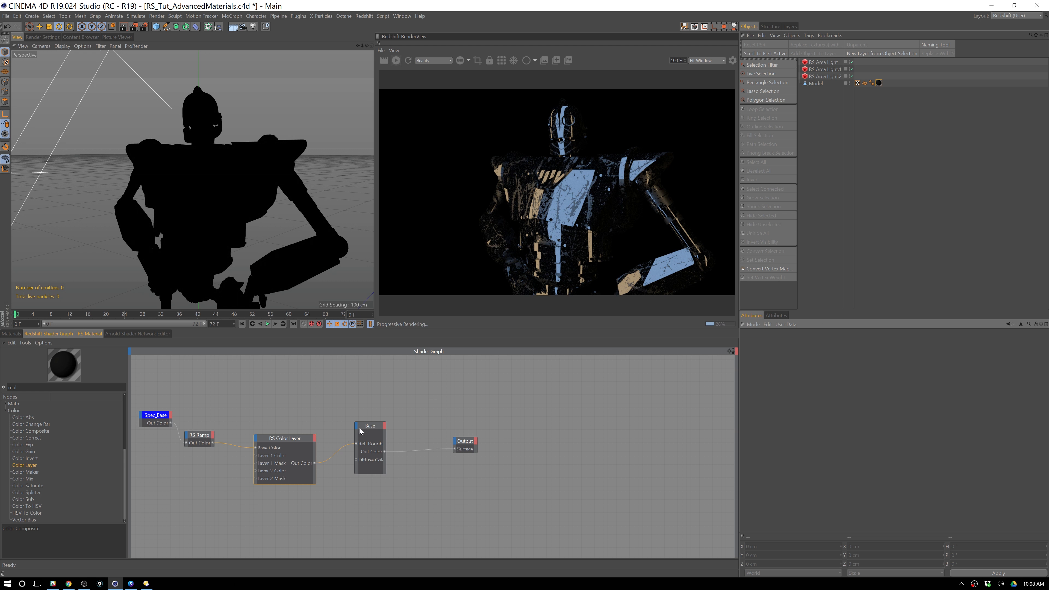
{"action": "left_click", "coordinate": [298, 439]}
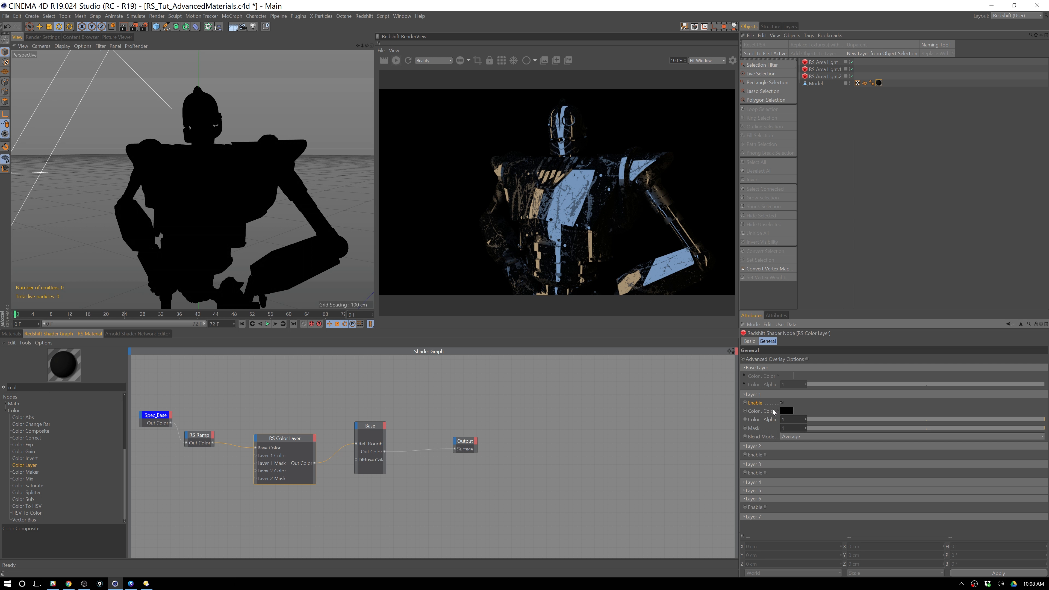
Step: Duplicate Spec_Base and its RS Ramp below the originals, and realign the ramps and the RS Color Layer
{"action": "left_click_drag", "start_coordinate": [152, 476], "coordinate": [203, 400]}
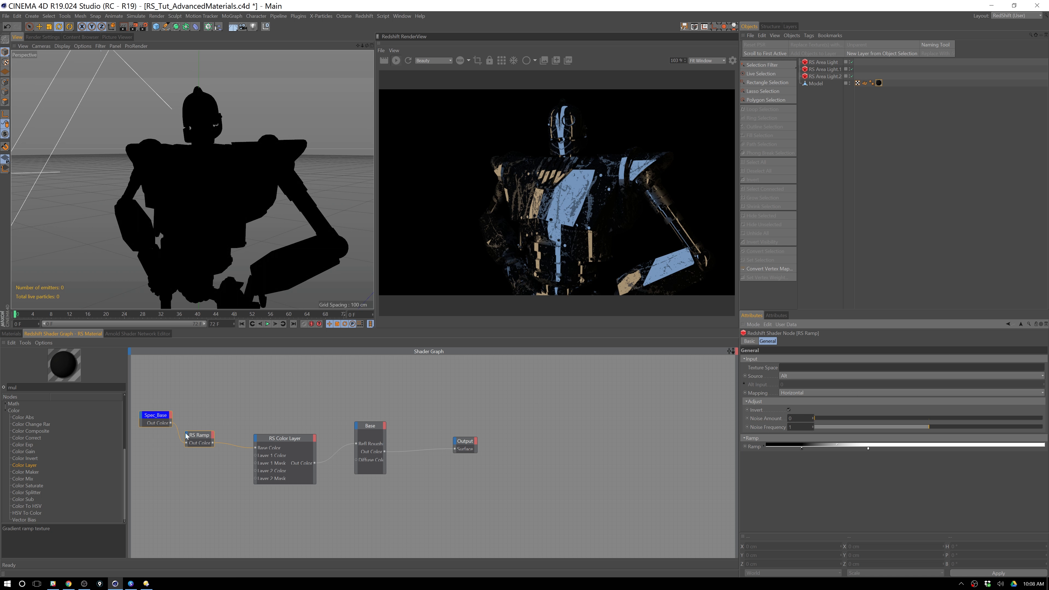
{"action": "left_click_drag", "start_coordinate": [200, 442], "coordinate": [205, 499], "text": "ctrl"}
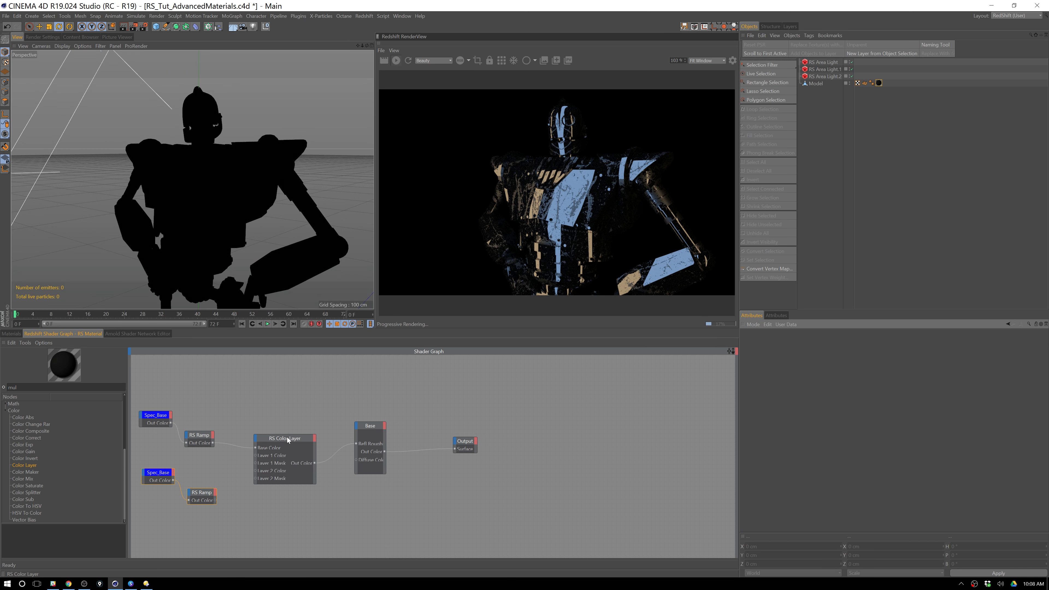
{"action": "left_click_drag", "start_coordinate": [287, 438], "coordinate": [291, 419]}
{"action": "left_click_drag", "start_coordinate": [207, 438], "coordinate": [218, 428]}
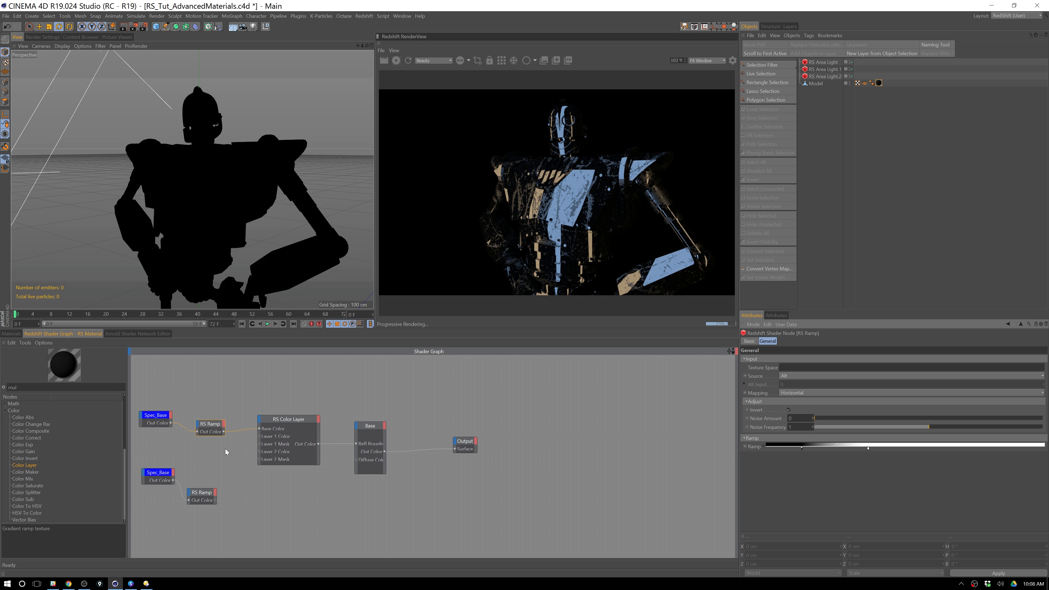
{"action": "left_click_drag", "start_coordinate": [208, 494], "coordinate": [220, 475]}
Step: Rename the duplicated texture node Spec_02, lower its title color's saturation to 62%, and move it and its ramp closer to the originals
{"action": "left_click", "coordinate": [160, 476]}
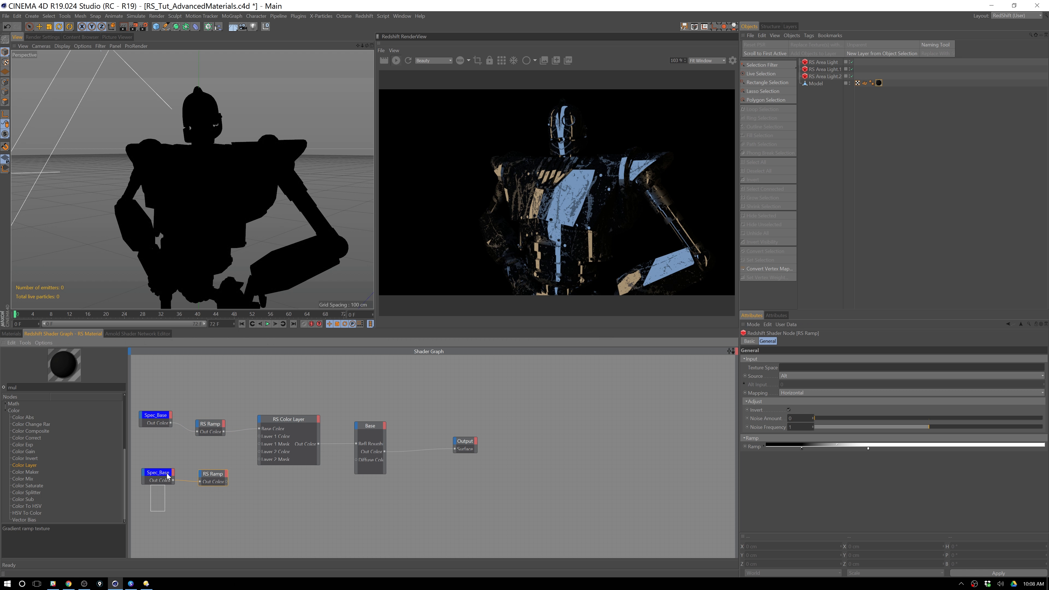
{"action": "left_click", "coordinate": [752, 341]}
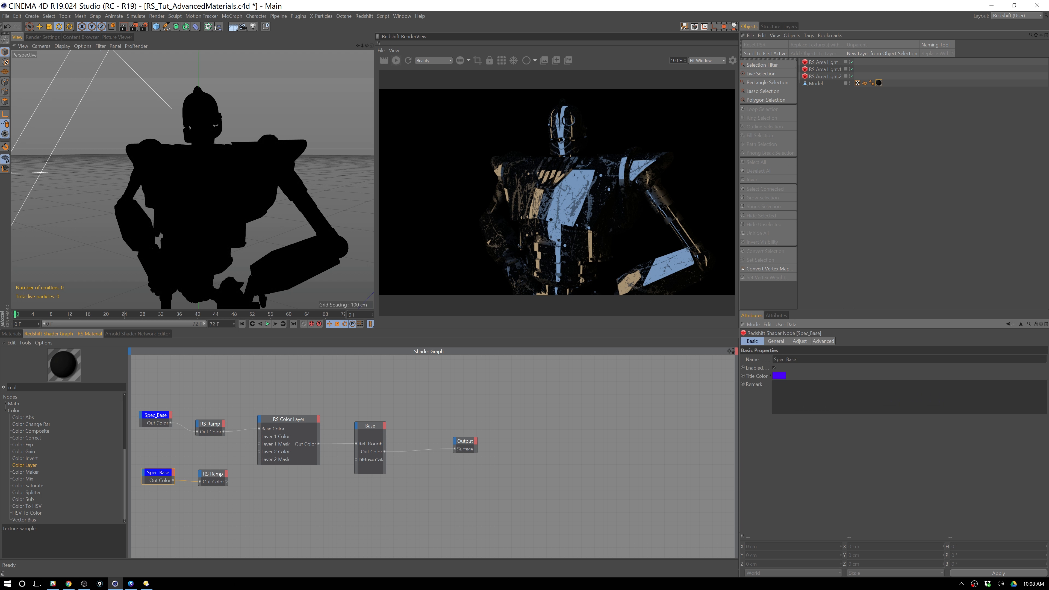
{"action": "type", "text": "_02"}
{"action": "key", "text": "Return"}
{"action": "left_click", "coordinate": [778, 375]}
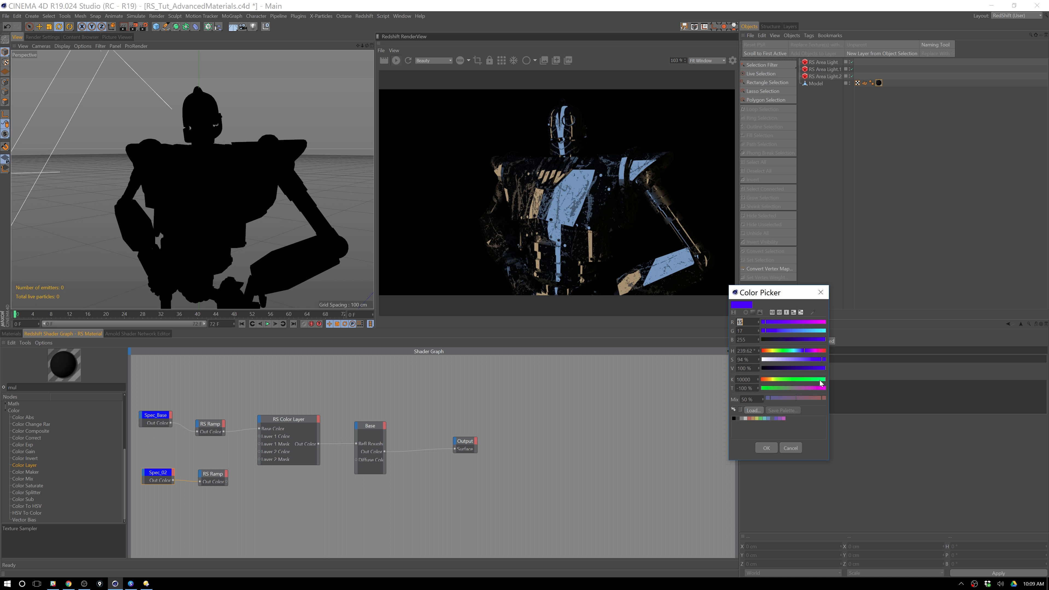
{"action": "left_click_drag", "start_coordinate": [807, 359], "coordinate": [802, 359]}
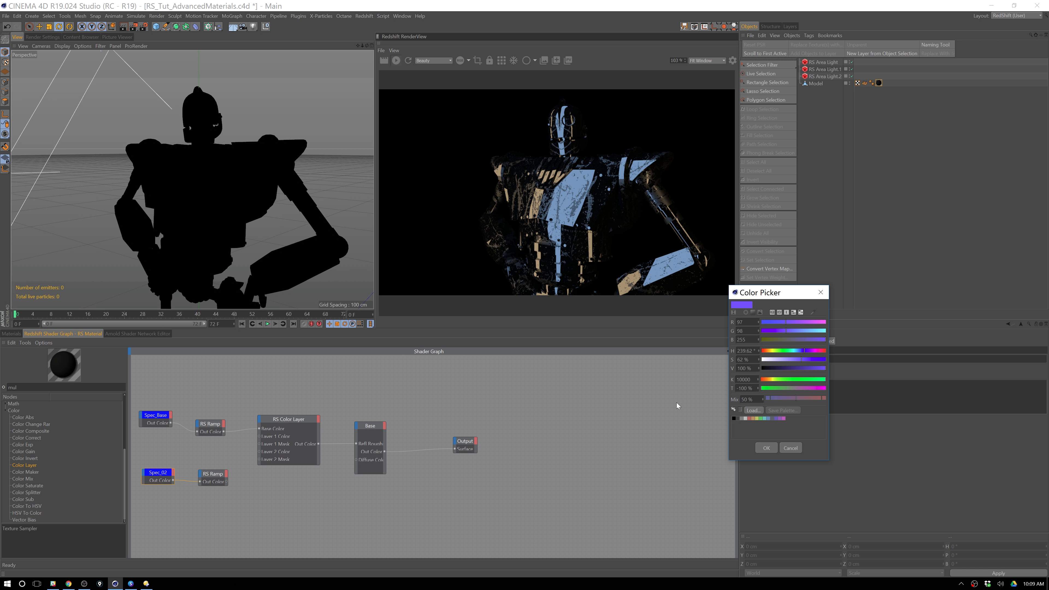
{"action": "left_click", "coordinate": [766, 448]}
{"action": "left_click_drag", "start_coordinate": [164, 470], "coordinate": [203, 462]}
{"action": "left_click", "coordinate": [209, 473]}
{"action": "left_click", "coordinate": [159, 476]}
Step: Load Grunge-BM05-Diffuse.jpg from the Grunge Kit's Grunge - 05 folder into Spec_02 without copying it to the project
{"action": "left_click", "coordinate": [776, 341]}
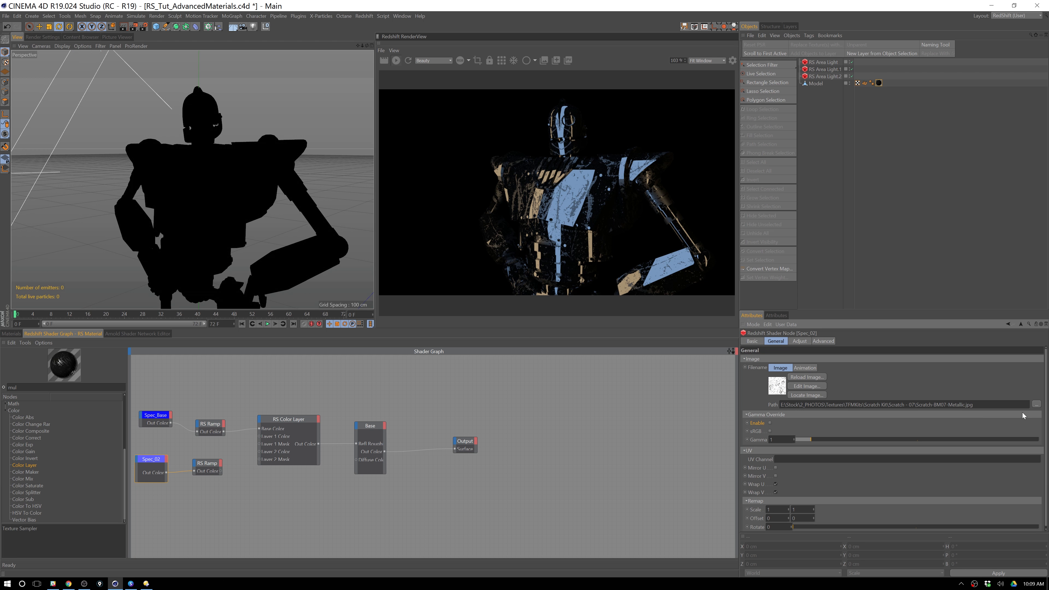
{"action": "left_click", "coordinate": [1036, 404]}
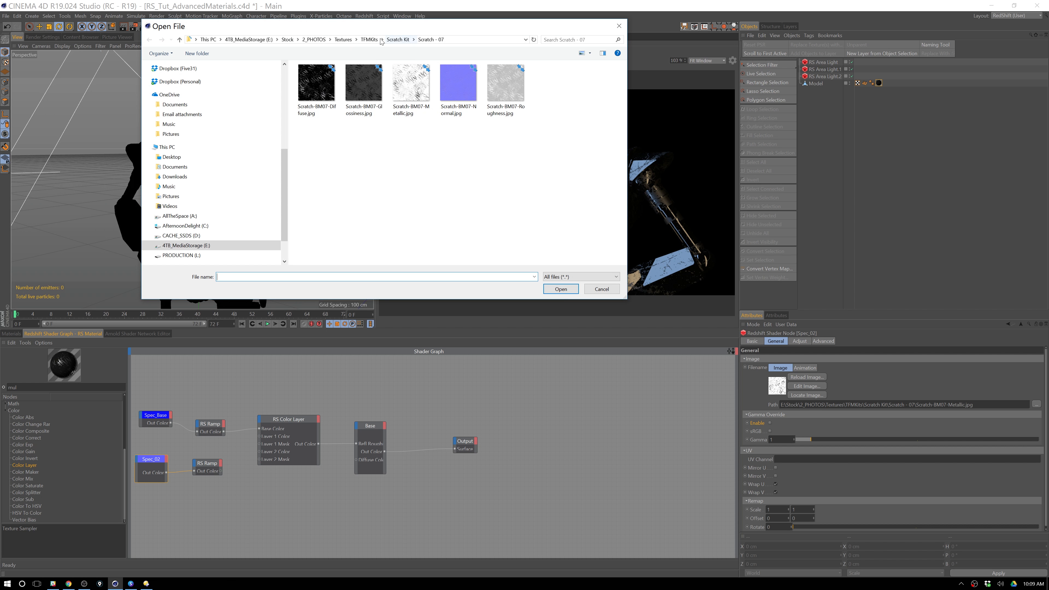
{"action": "left_click", "coordinate": [380, 40]}
{"action": "double_click", "coordinate": [318, 78]}
{"action": "double_click", "coordinate": [338, 160]}
{"action": "double_click", "coordinate": [321, 118]}
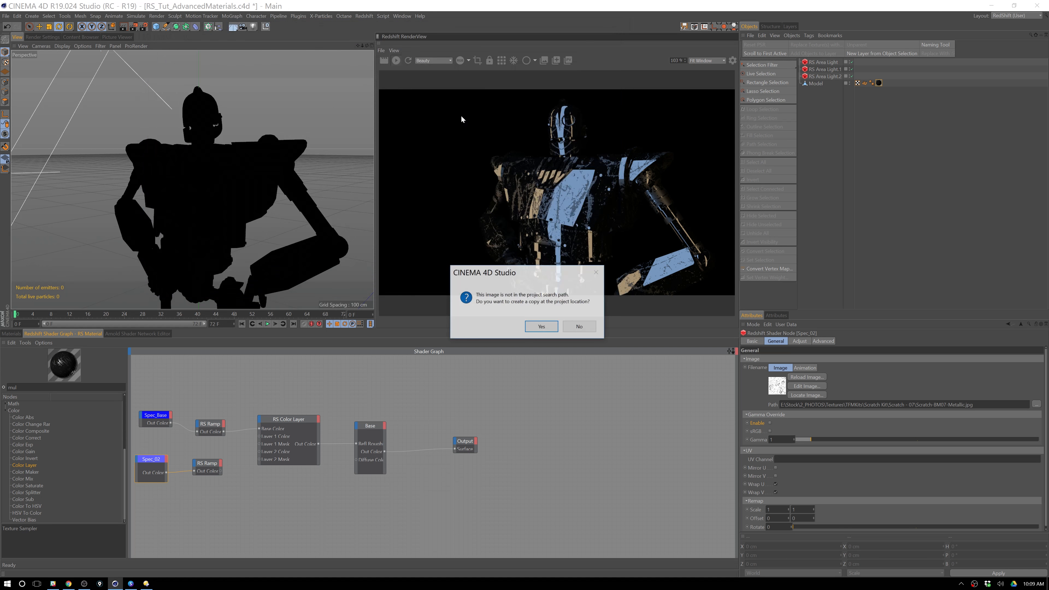
{"action": "left_click", "coordinate": [587, 327]}
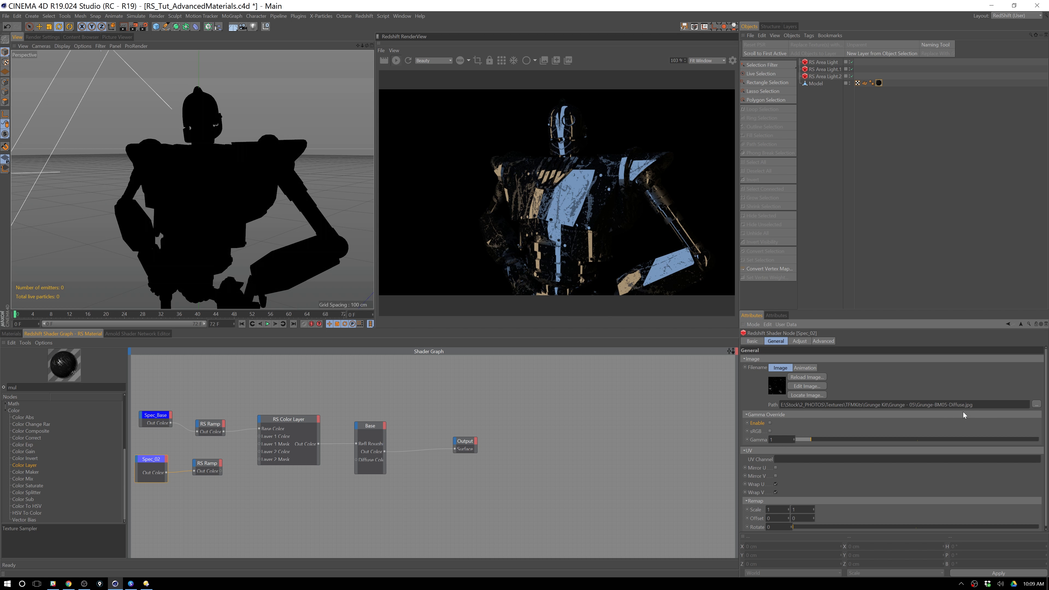
Step: Load Grunge-BM05-Dirt.jpg from the Grunge Kit's Grunge - 05 folder into Spec_02 without a project copy, and connect its ramp to Layer 1 Color
{"action": "left_click", "coordinate": [1037, 404]}
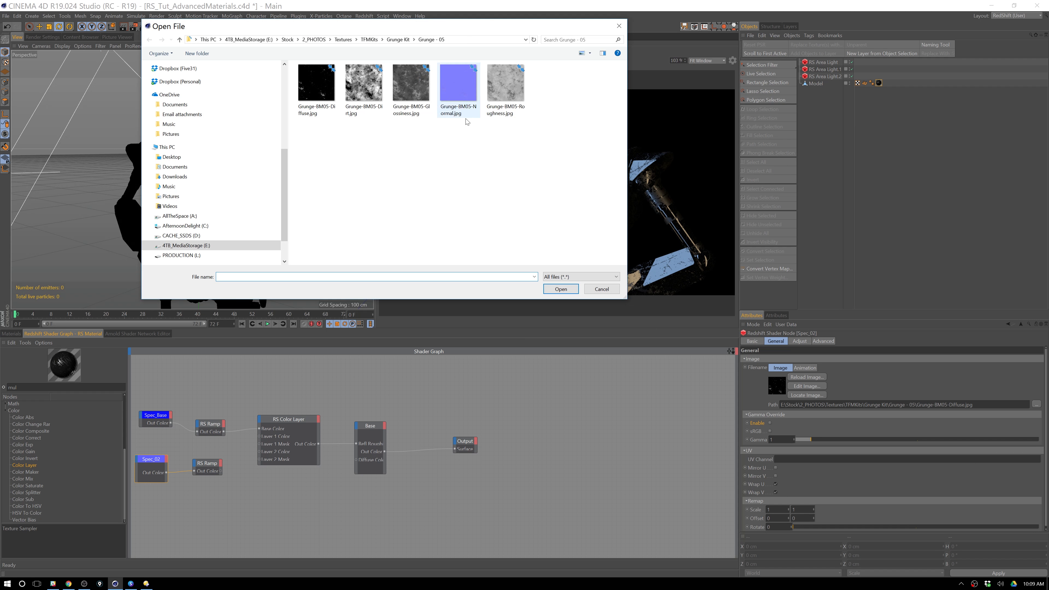
{"action": "left_click", "coordinate": [372, 84]}
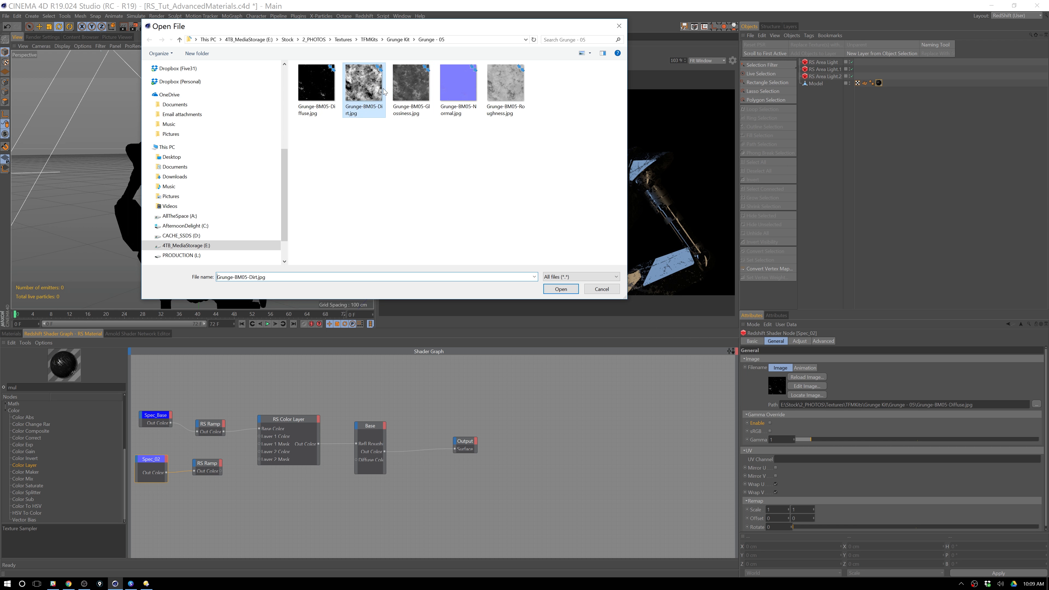
{"action": "left_click", "coordinate": [561, 289]}
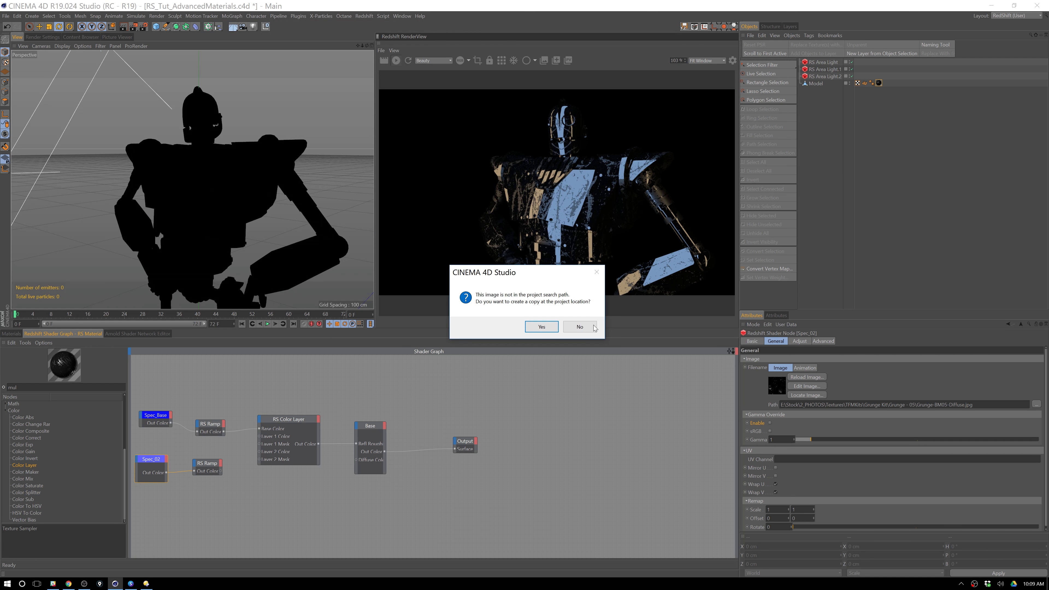
{"action": "left_click", "coordinate": [594, 327]}
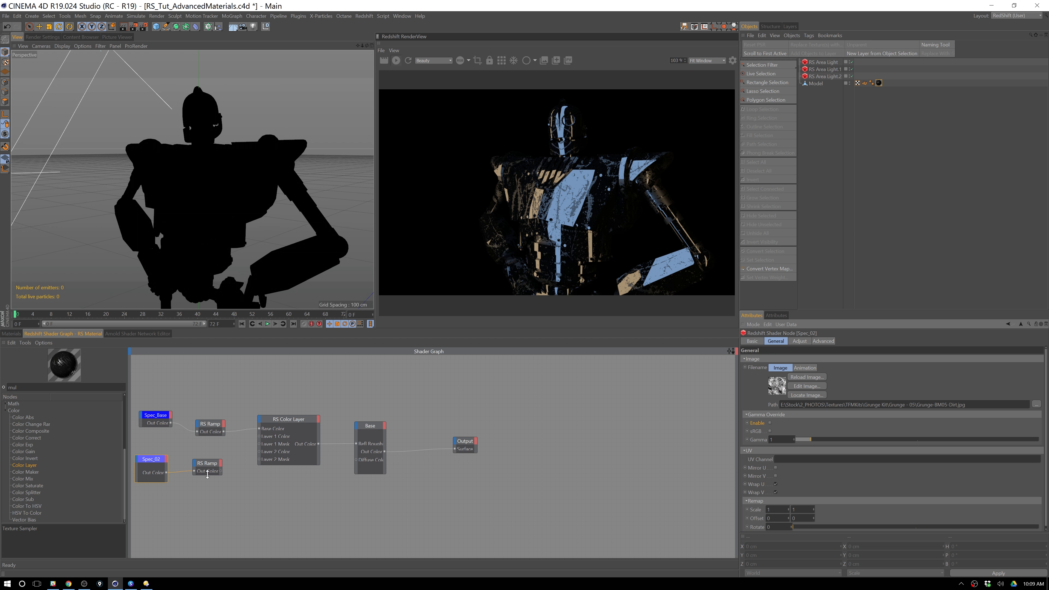
{"action": "left_click_drag", "start_coordinate": [221, 471], "coordinate": [261, 436]}
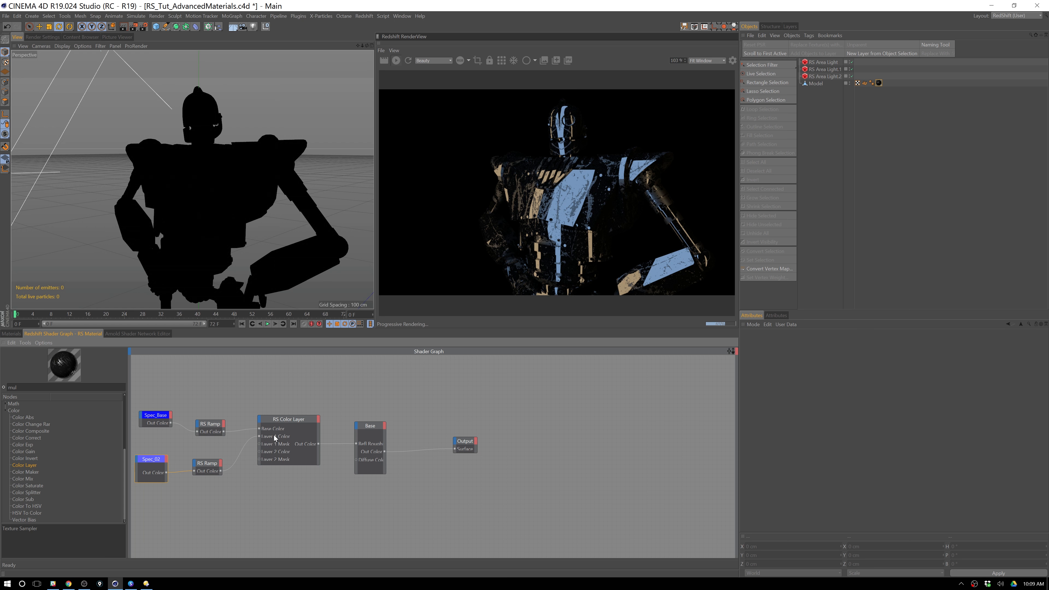
{"action": "left_click", "coordinate": [294, 425]}
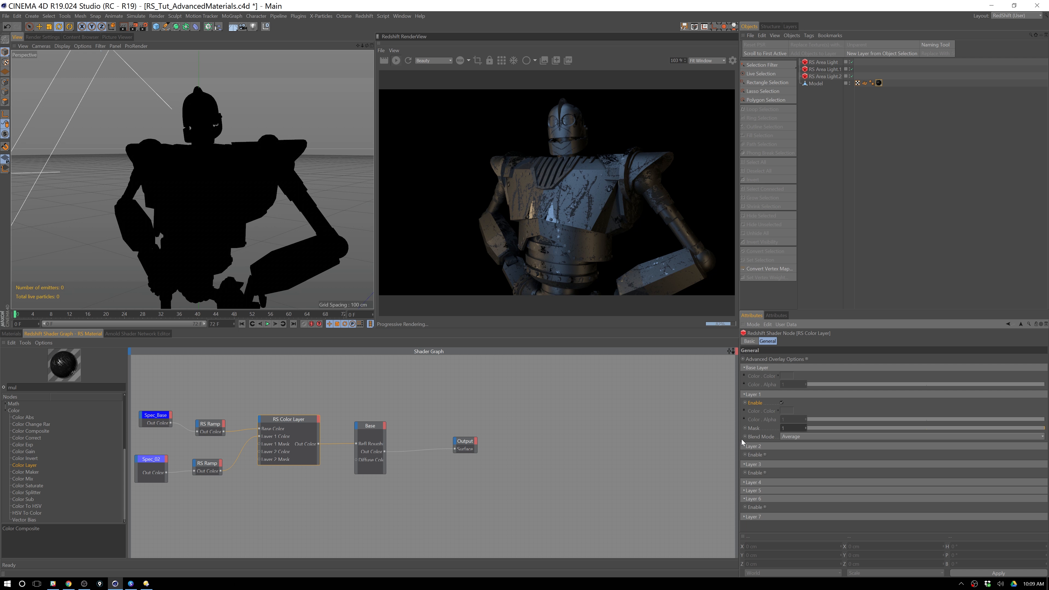
Step: On Spec_02's RS Ramp, move the black knot to the start and the white knot about two thirds along, and turn off Invert
{"action": "left_click", "coordinate": [217, 474]}
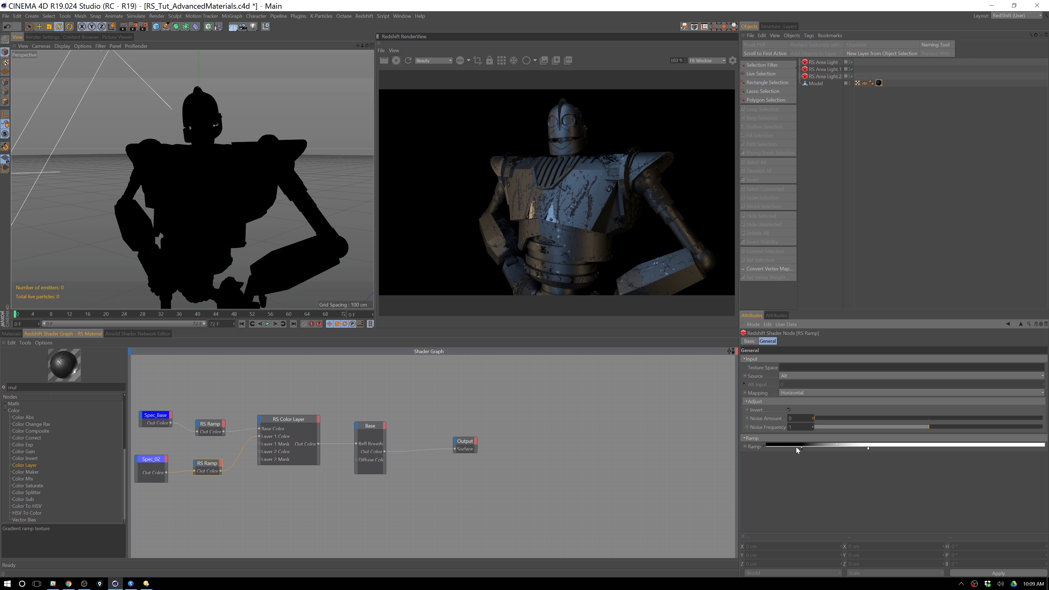
{"action": "left_click_drag", "start_coordinate": [801, 449], "coordinate": [761, 447]}
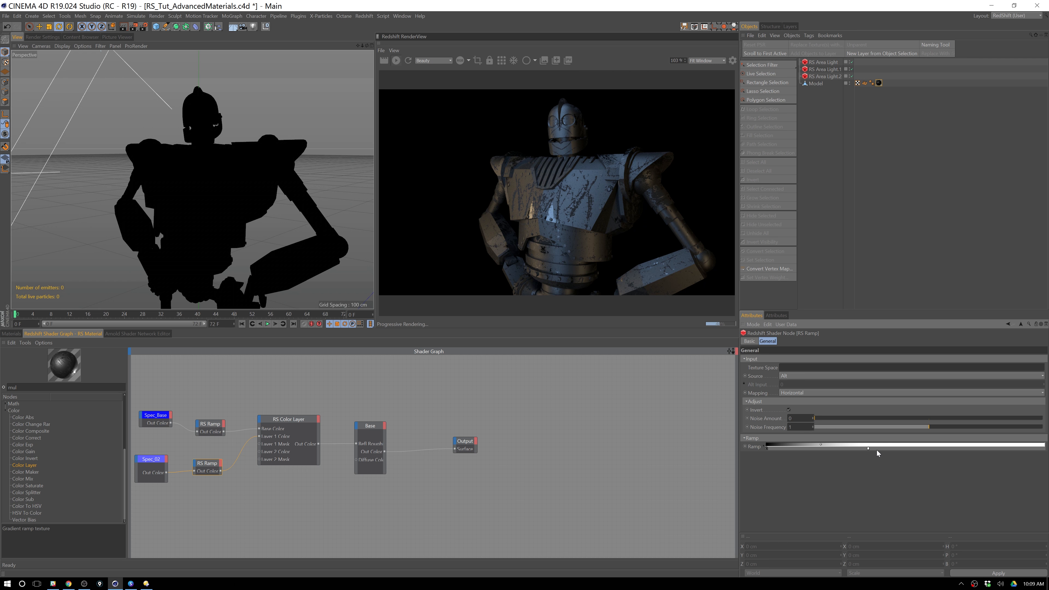
{"action": "left_click_drag", "start_coordinate": [868, 448], "coordinate": [945, 450]}
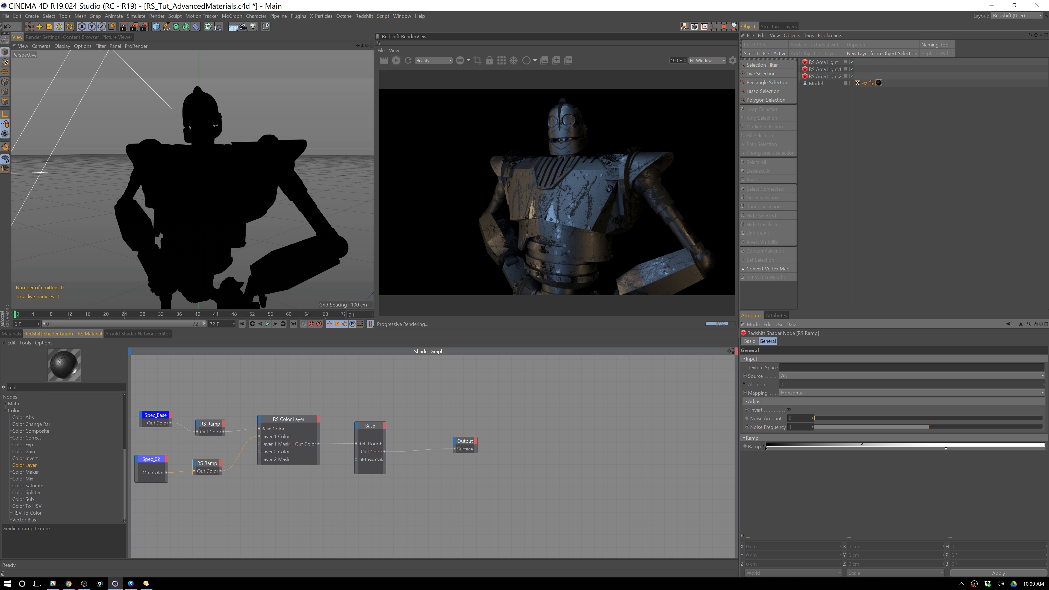
{"action": "left_click", "coordinate": [788, 410]}
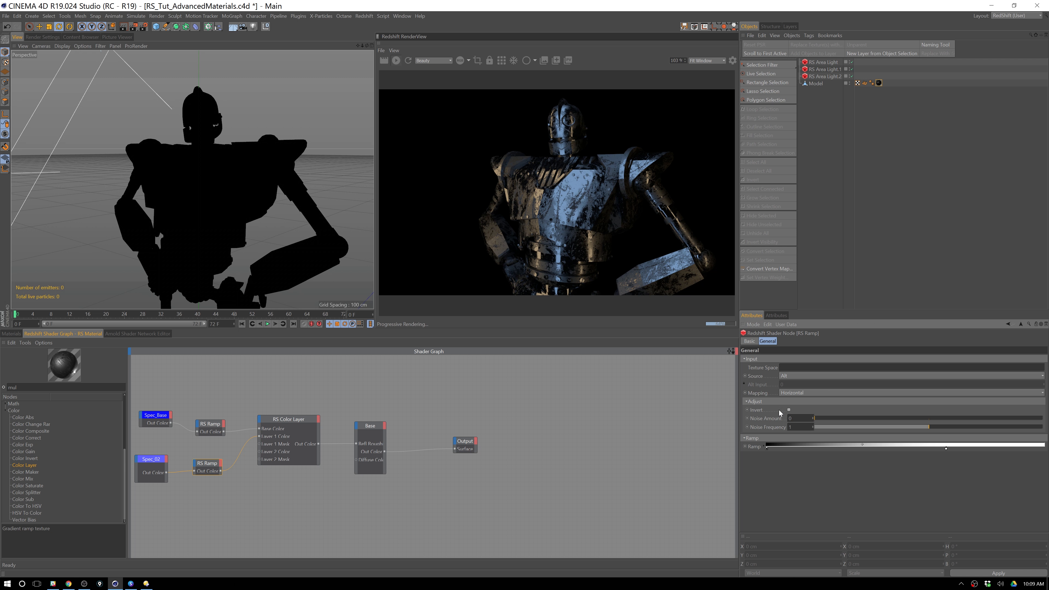
Step: Inspect Spec_02 and its ramp, and examine the blended grunge reflections across the robot's upper body
{"action": "left_click", "coordinate": [180, 472]}
{"action": "left_click", "coordinate": [149, 477]}
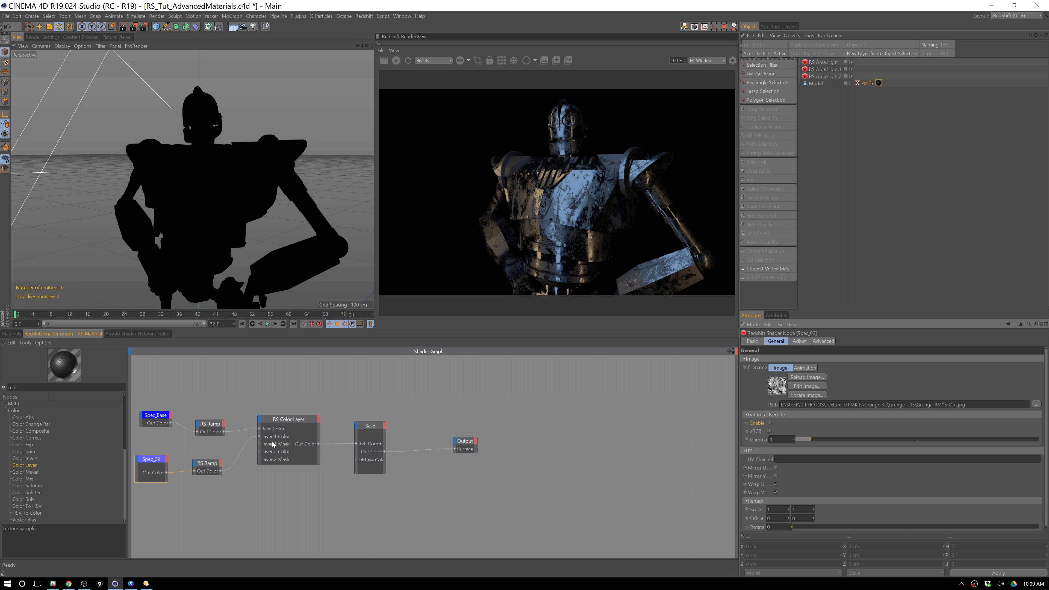
{"action": "left_click", "coordinate": [213, 466]}
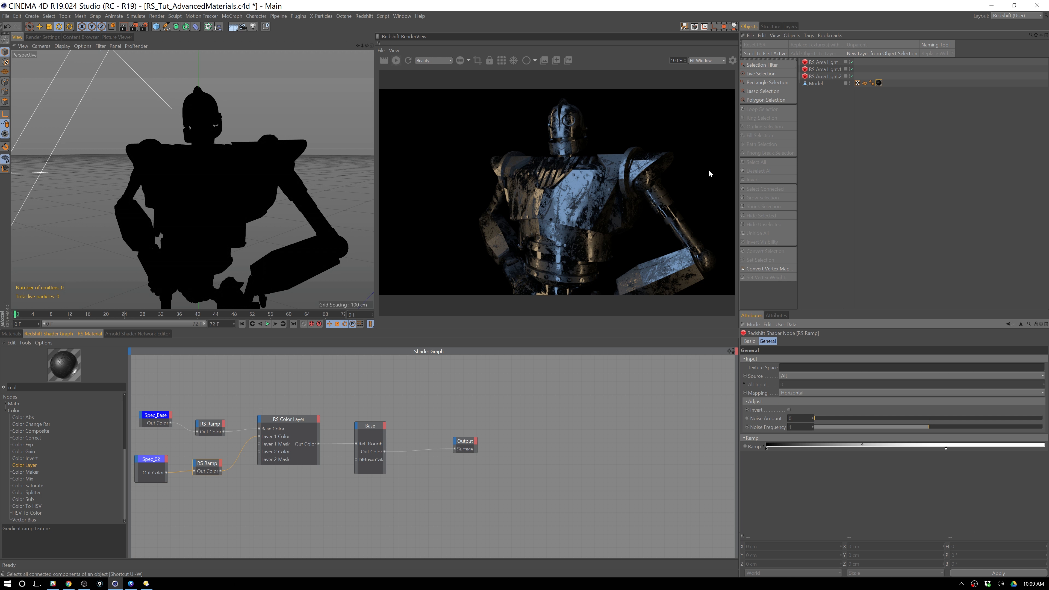
{"action": "left_click_drag", "start_coordinate": [263, 189], "coordinate": [285, 205], "text": "alt"}
{"action": "left_click_drag", "start_coordinate": [272, 209], "coordinate": [248, 188], "text": "alt"}
{"action": "scroll", "coordinate": [248, 190], "scroll_direction": "down", "scroll_amount": 3}
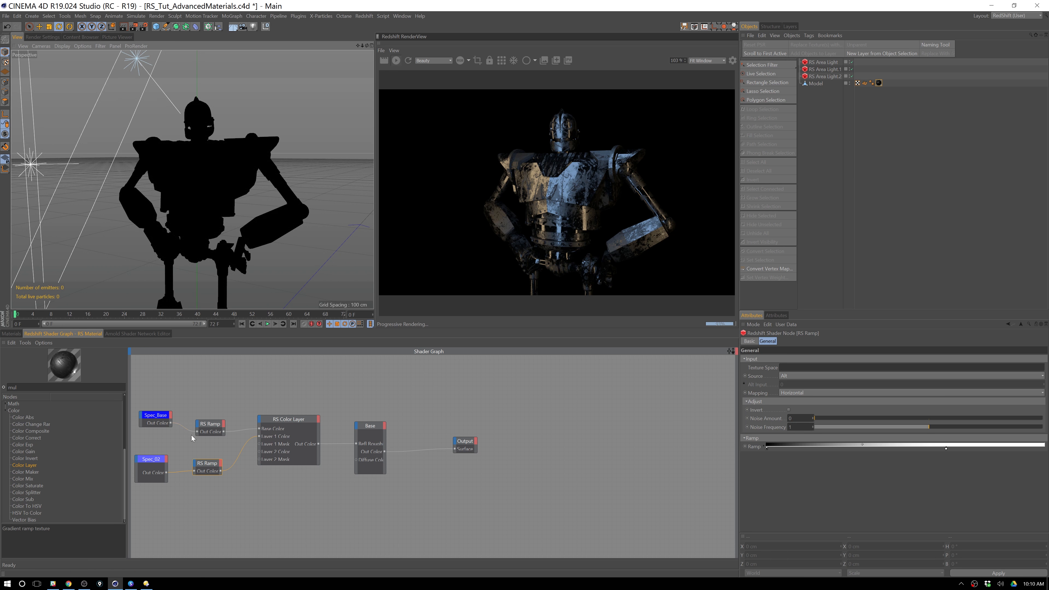
Step: Collapse the Color Layer, both ramps and both texture nodes, and arrange the Spec_02 pair compactly beneath the Spec_Base pair
{"action": "double_click", "coordinate": [300, 420]}
{"action": "left_click_drag", "start_coordinate": [207, 463], "coordinate": [218, 413]}
{"action": "double_click", "coordinate": [217, 413]}
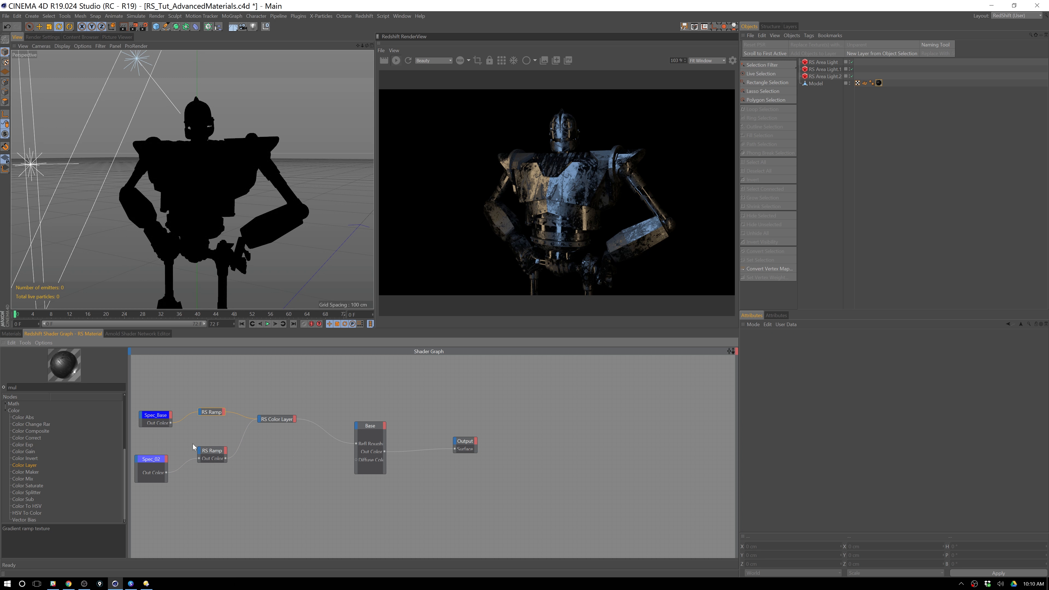
{"action": "double_click", "coordinate": [151, 459]}
{"action": "double_click", "coordinate": [213, 451]}
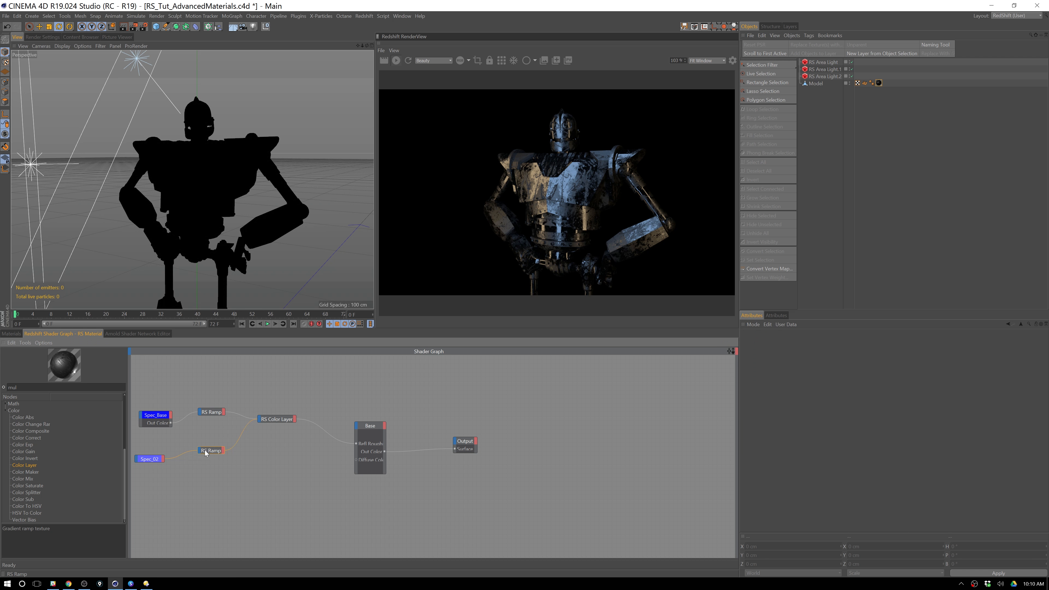
{"action": "left_click_drag", "start_coordinate": [150, 458], "coordinate": [158, 447]}
{"action": "left_click", "coordinate": [161, 420]}
{"action": "double_click", "coordinate": [160, 418]}
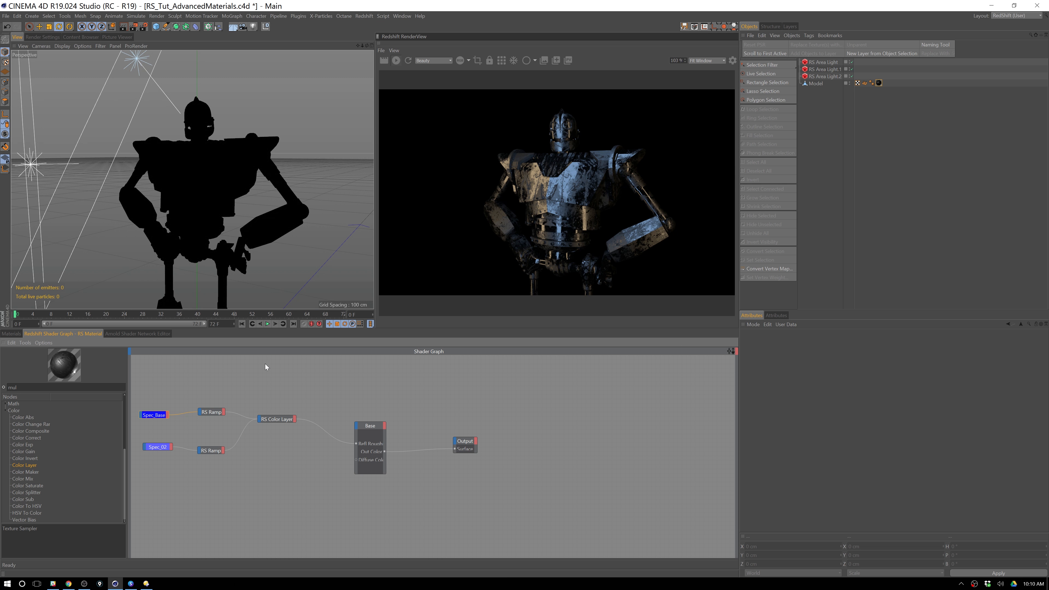
{"action": "left_click_drag", "start_coordinate": [215, 452], "coordinate": [212, 439]}
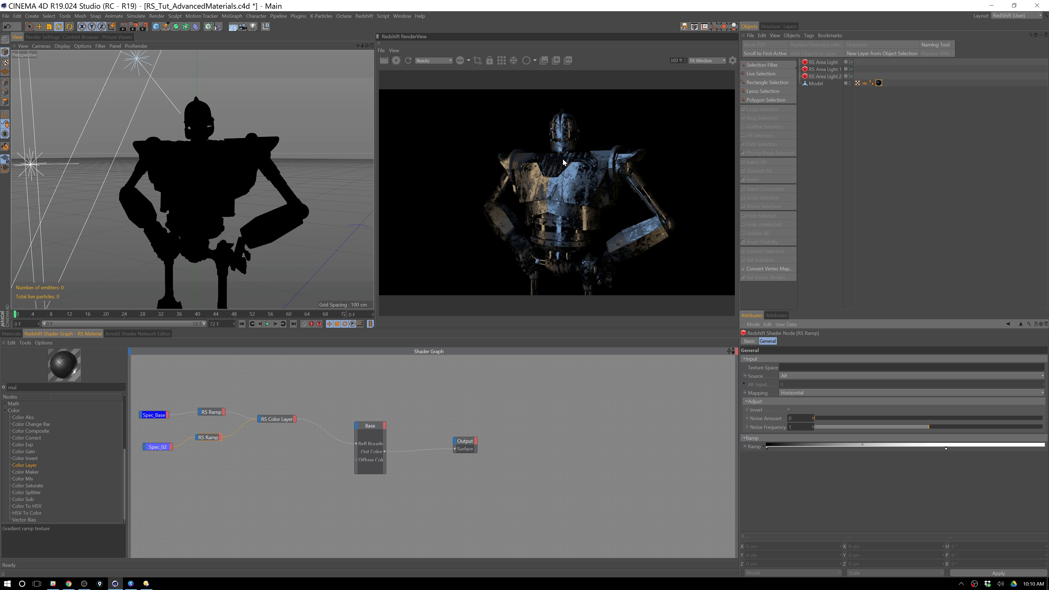
Step: Add a Texture node below Spec_02 and name it Bump_01
{"action": "left_click", "coordinate": [5, 410]}
{"action": "type", "text": "mul"}
{"action": "left_click", "coordinate": [6, 405]}
{"action": "left_click_drag", "start_coordinate": [17, 452], "coordinate": [153, 490]}
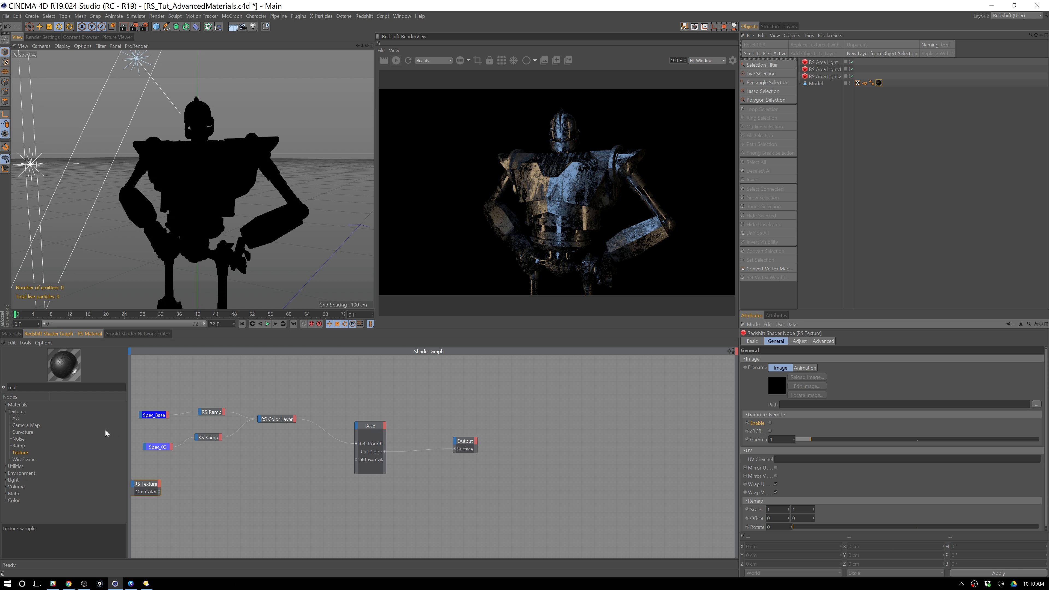
{"action": "left_click", "coordinate": [752, 341]}
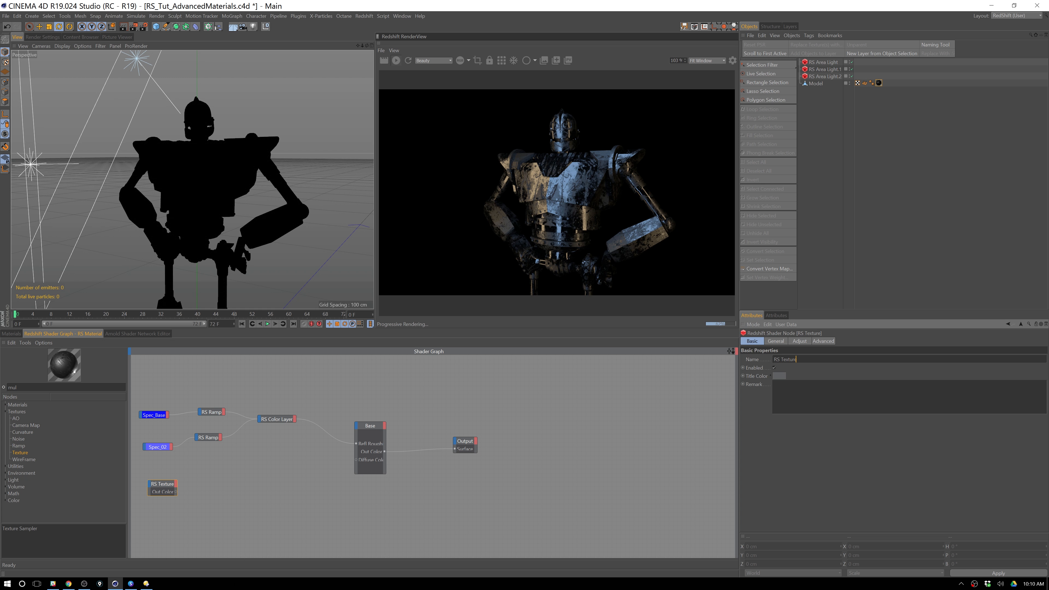
{"action": "key", "text": "ctrl+a"}
{"action": "type", "text": "Buimpmp"}
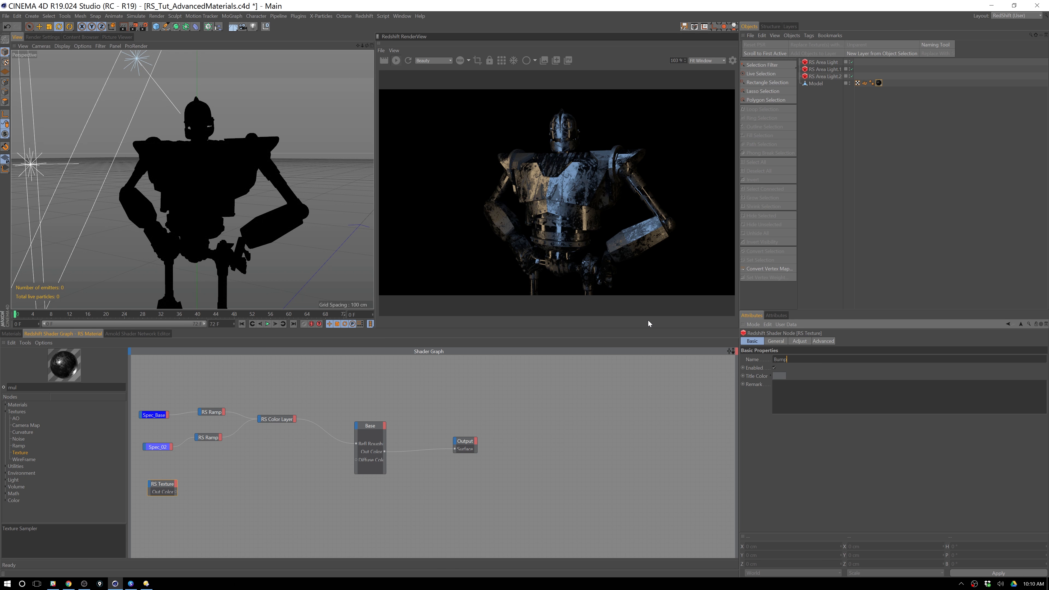
{"action": "type", "text": "_01"}
{"action": "key", "text": "Return"}
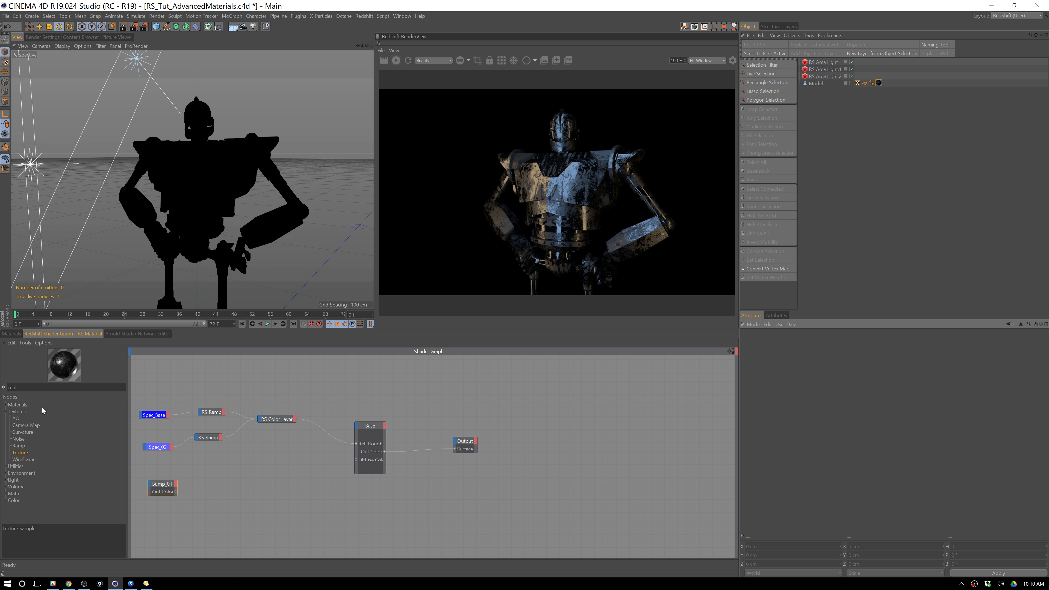
Step: Find the Normal Map node among the available nodes and add it below the ramps, next to Bump_01
{"action": "left_click_drag", "start_coordinate": [26, 387], "coordinate": [0, 378]}
{"action": "type", "text": "bump"}
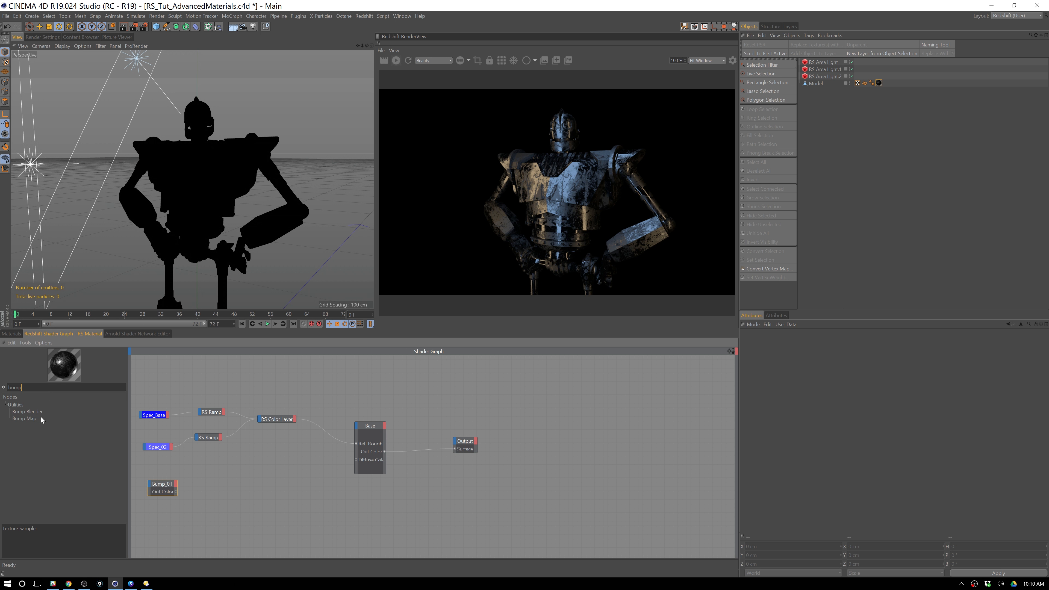
{"action": "left_click_drag", "start_coordinate": [165, 491], "coordinate": [158, 483]}
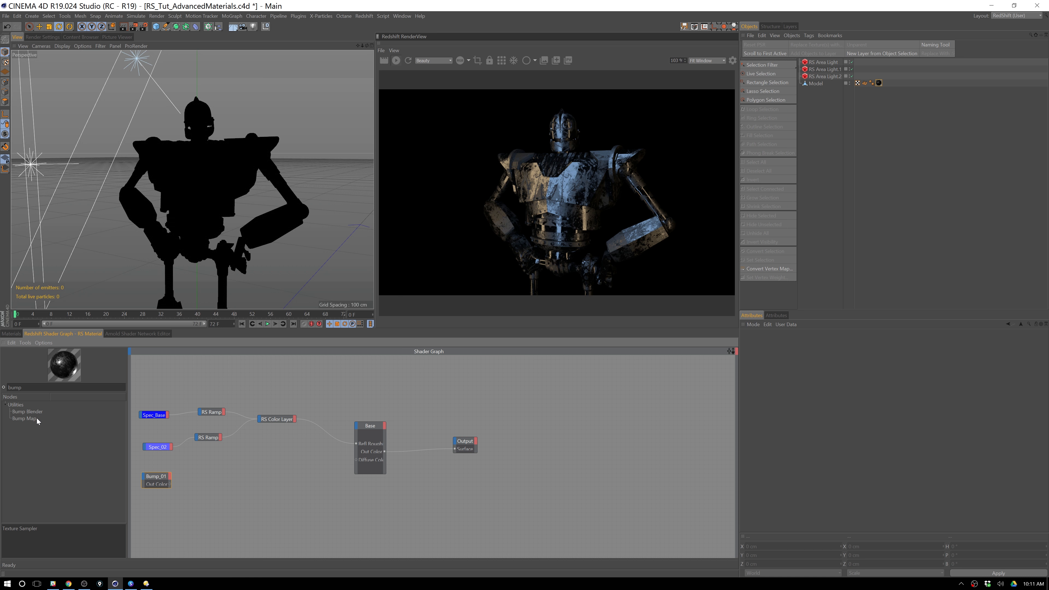
{"action": "double_click", "coordinate": [18, 387]}
{"action": "type", "text": "norm"}
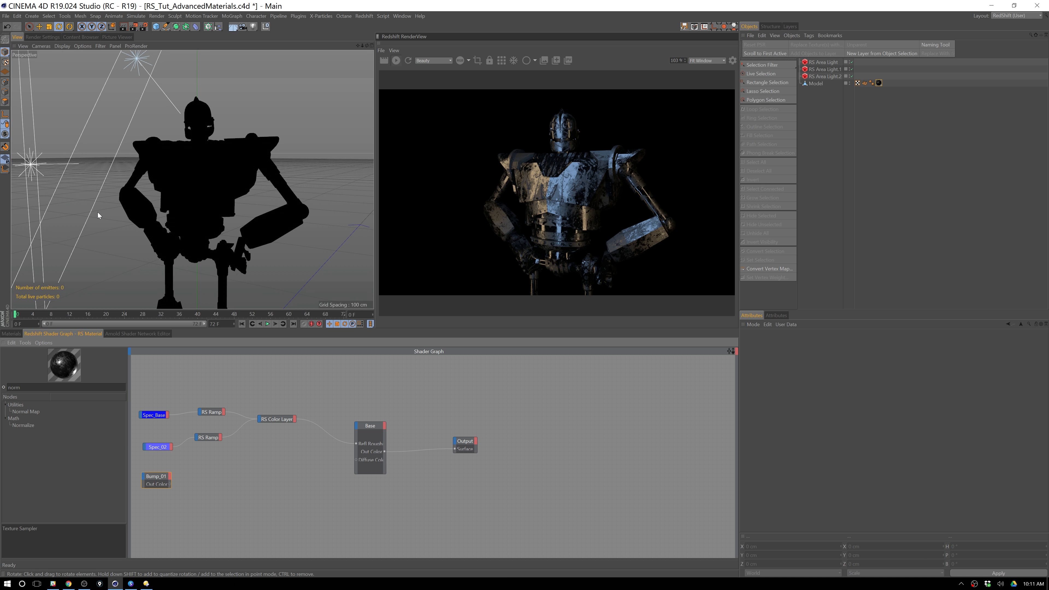
{"action": "left_click_drag", "start_coordinate": [26, 411], "coordinate": [238, 482]}
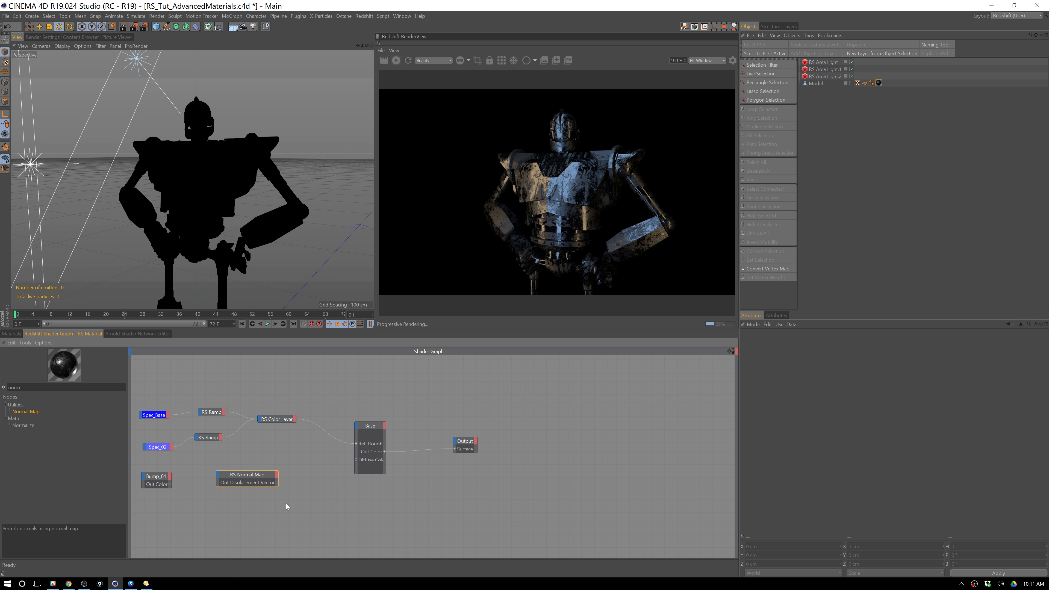
{"action": "left_click", "coordinate": [776, 341]}
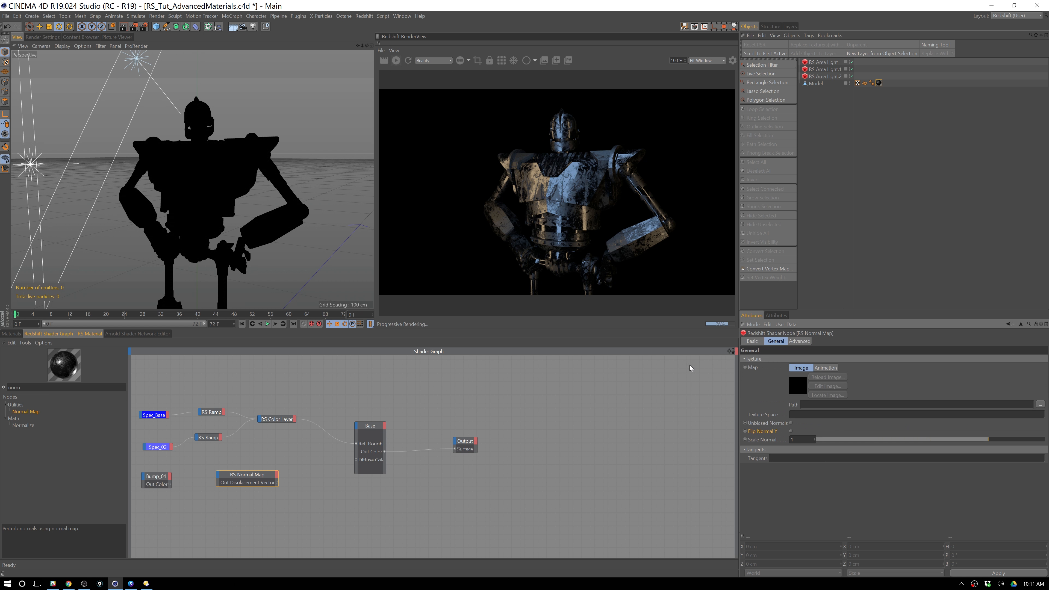
{"action": "left_click", "coordinate": [163, 481]}
{"action": "left_click_drag", "start_coordinate": [247, 475], "coordinate": [231, 478]}
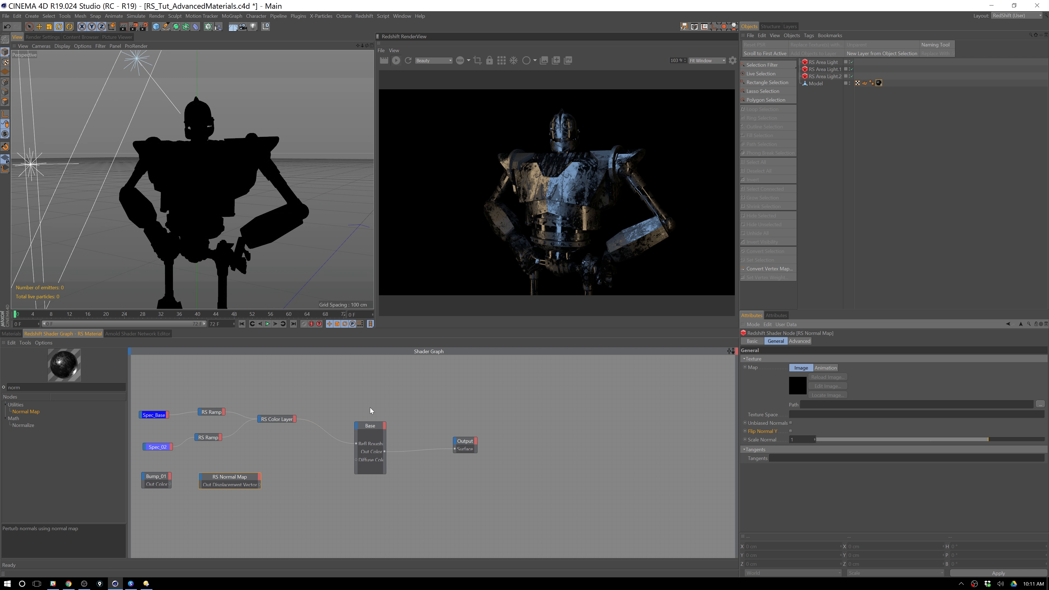
Step: Load Grunge-BM05-Normal.jpg from the Grunge - 05 folder into the RS Normal Map without copying it to the project
{"action": "left_click", "coordinate": [305, 481]}
{"action": "left_click", "coordinate": [1040, 404]}
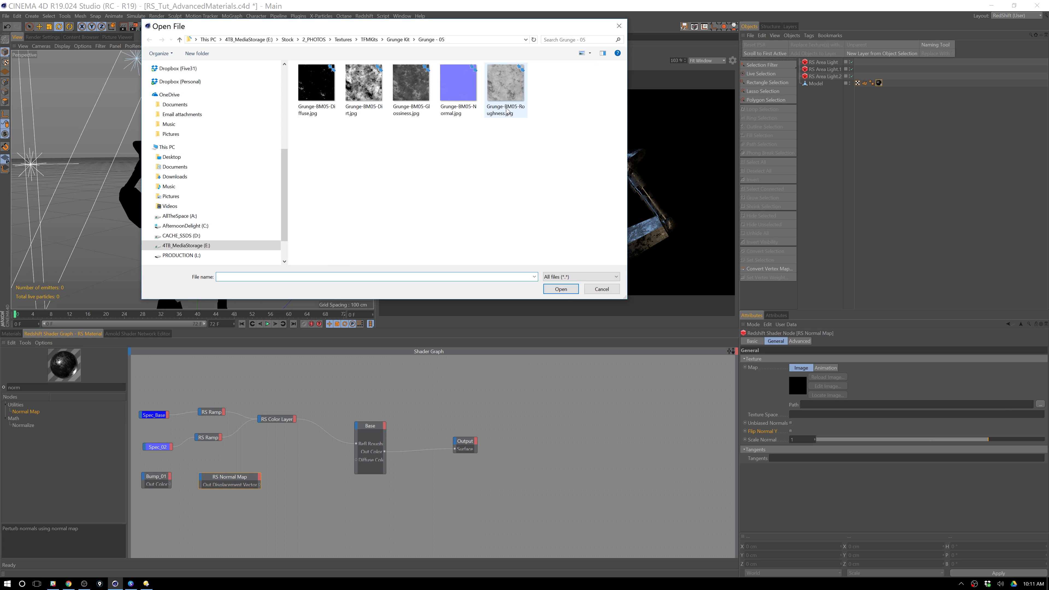
{"action": "left_click", "coordinate": [459, 87]}
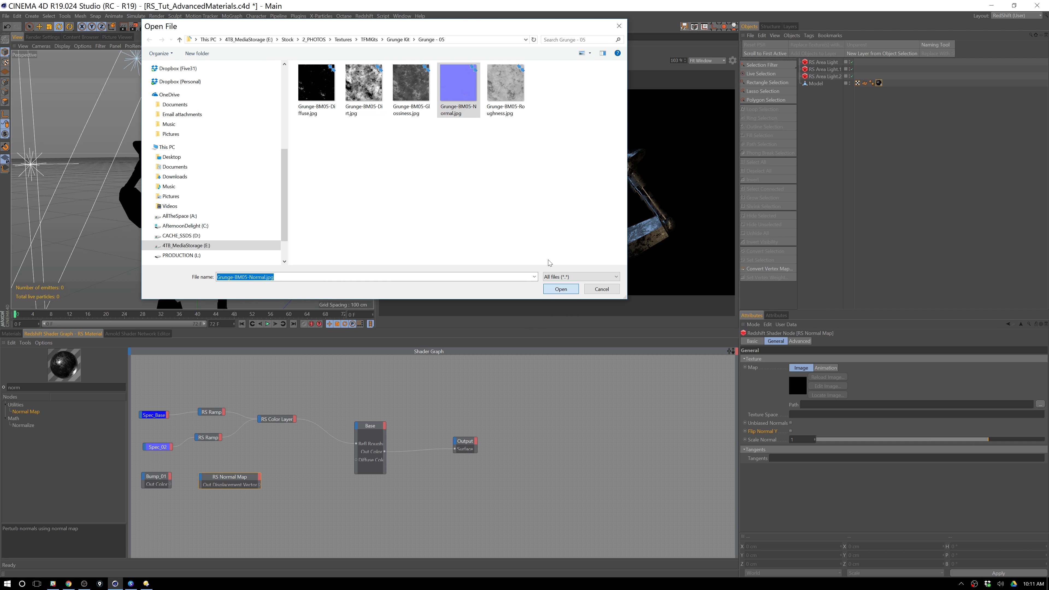
{"action": "left_click", "coordinate": [561, 290]}
{"action": "left_click", "coordinate": [580, 326]}
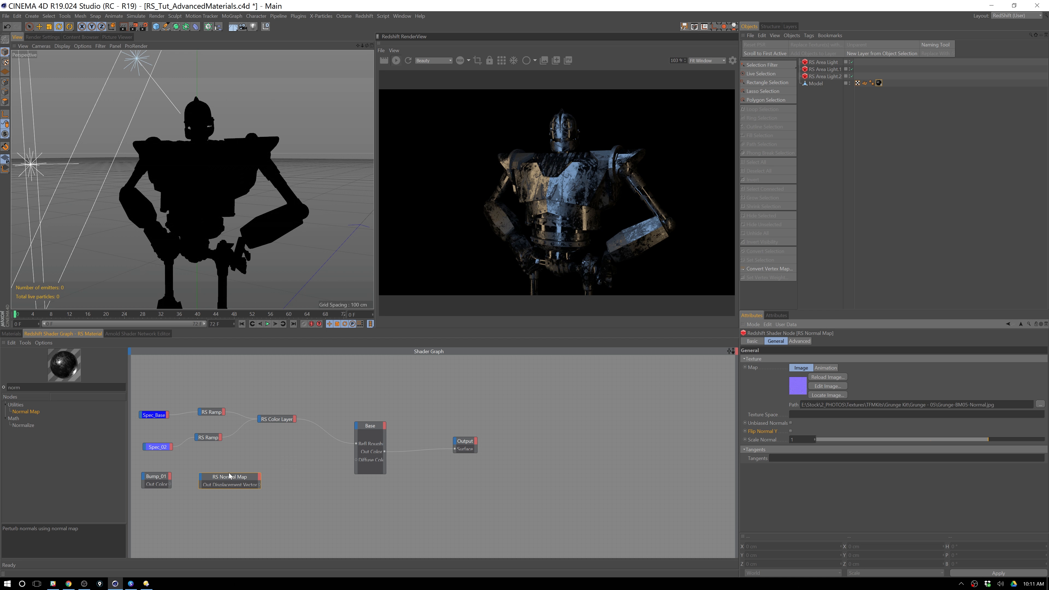
Step: Connect the RS Normal Map's Out Displacement Vector to the Base material's overall Bump Input
{"action": "left_click_drag", "start_coordinate": [259, 484], "coordinate": [357, 428]}
{"action": "mouse_move", "coordinate": [449, 493]}
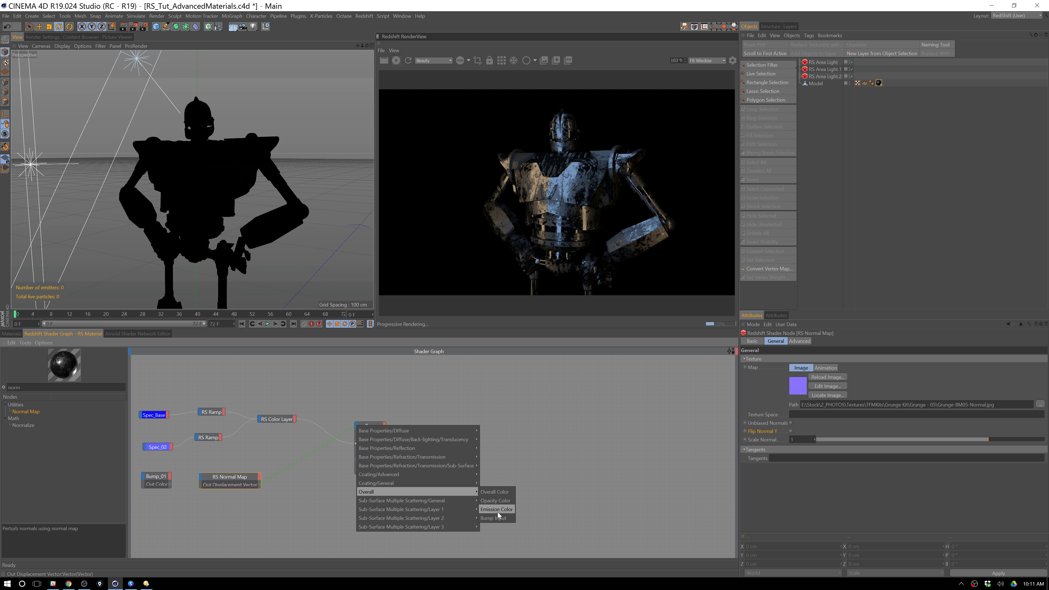
{"action": "left_click", "coordinate": [496, 518]}
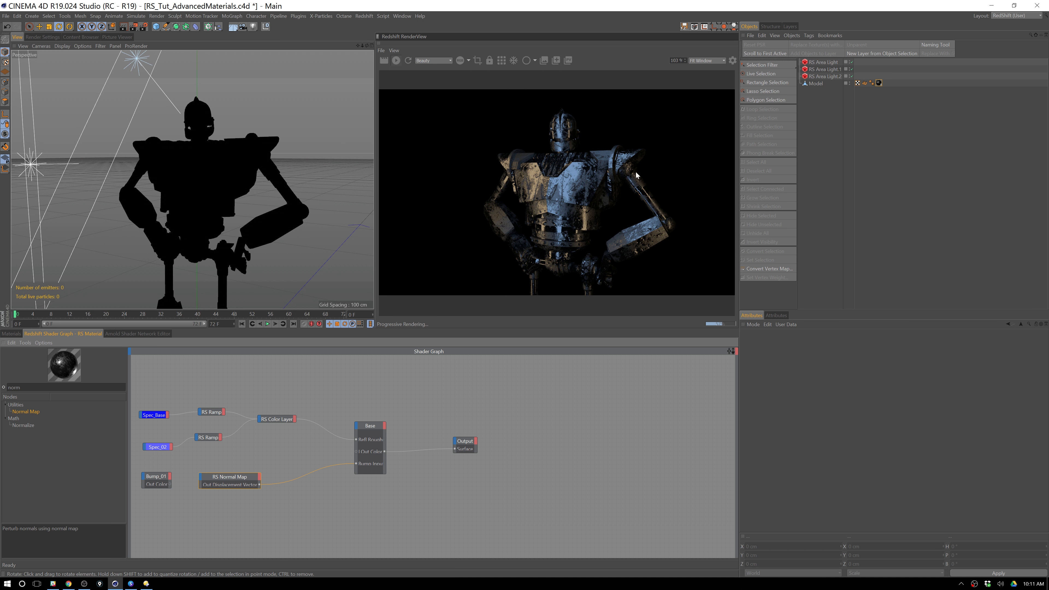
Step: Examine the normal map's effect on the robot's chest and shoulders up close and from farther away
{"action": "scroll", "coordinate": [249, 152], "scroll_direction": "up", "scroll_amount": 5}
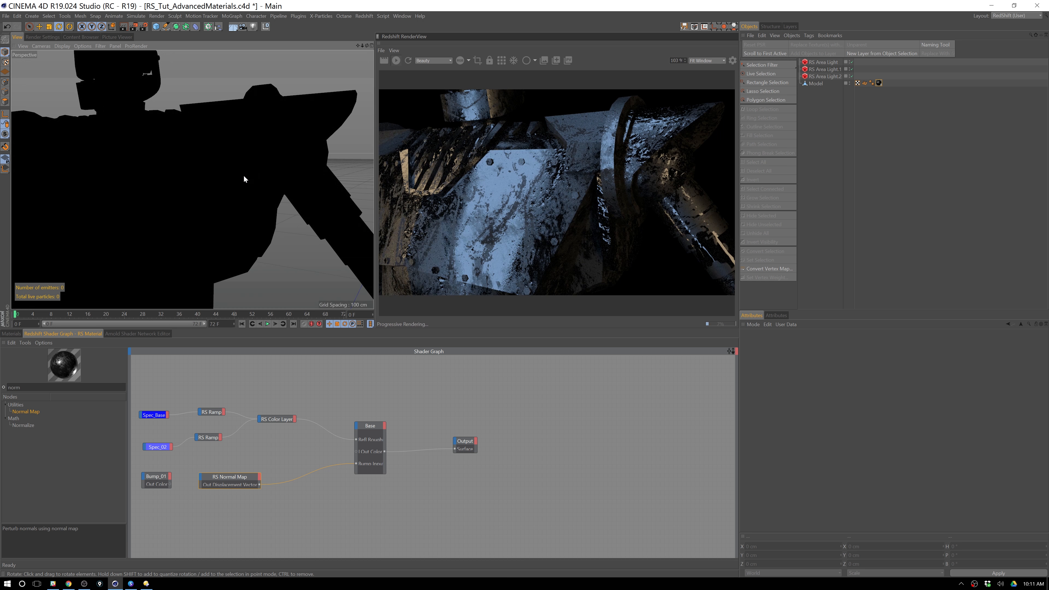
{"action": "scroll", "coordinate": [245, 176], "scroll_direction": "down", "scroll_amount": 4}
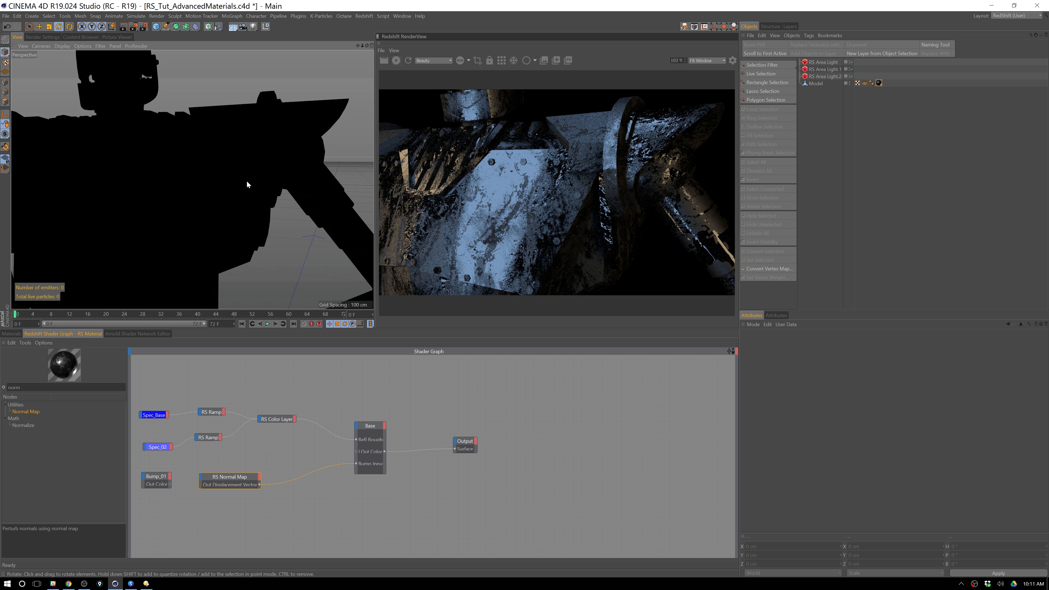
{"action": "scroll", "coordinate": [252, 182], "scroll_direction": "down", "scroll_amount": 4}
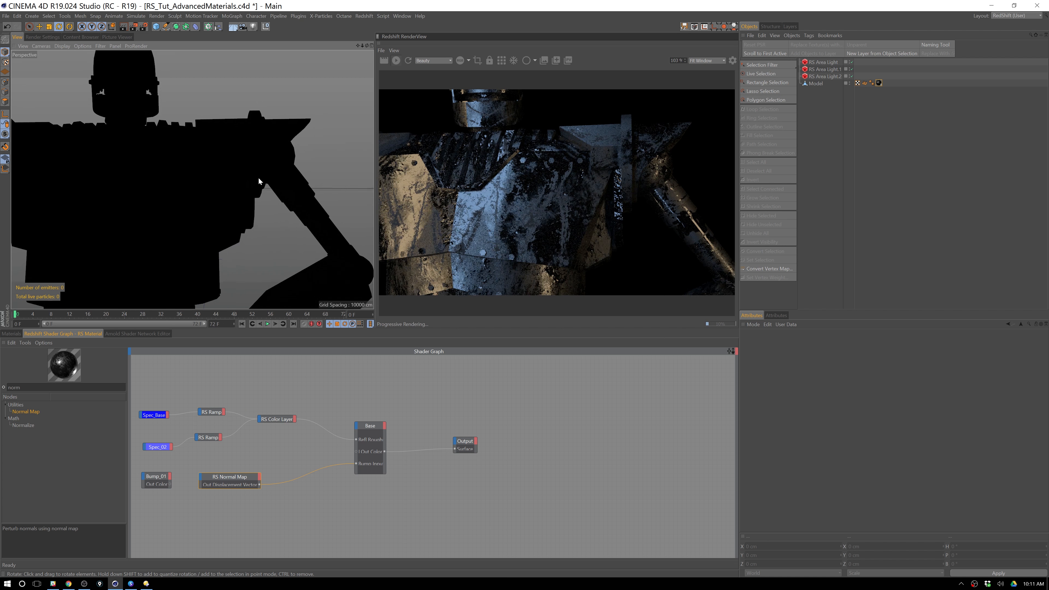
{"action": "scroll", "coordinate": [234, 196], "scroll_direction": "up", "scroll_amount": 4}
{"action": "scroll", "coordinate": [241, 195], "scroll_direction": "up", "scroll_amount": 3}
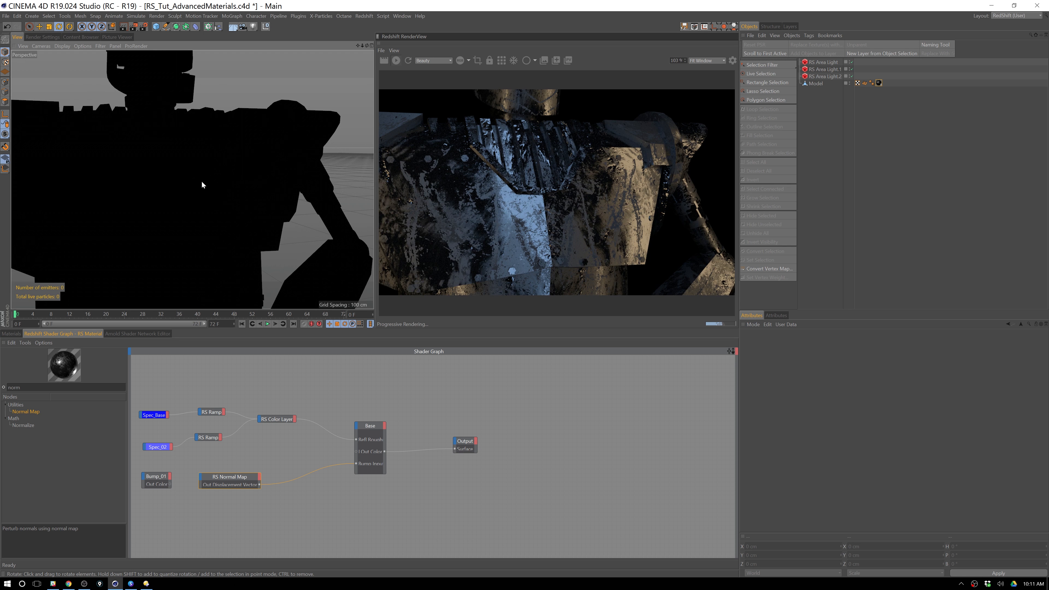
{"action": "scroll", "coordinate": [222, 163], "scroll_direction": "up", "scroll_amount": 2}
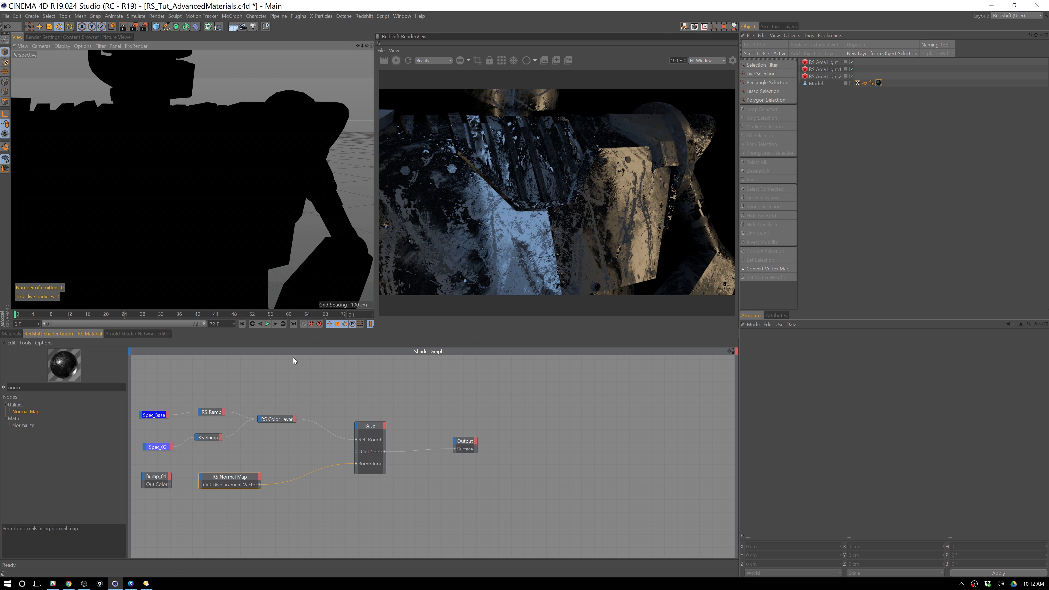
{"action": "scroll", "coordinate": [222, 197], "scroll_direction": "down", "scroll_amount": 6}
{"action": "middle_click_drag", "start_coordinate": [227, 197], "coordinate": [228, 199], "text": "alt"}
{"action": "left_click_drag", "start_coordinate": [228, 200], "coordinate": [217, 226], "text": "alt"}
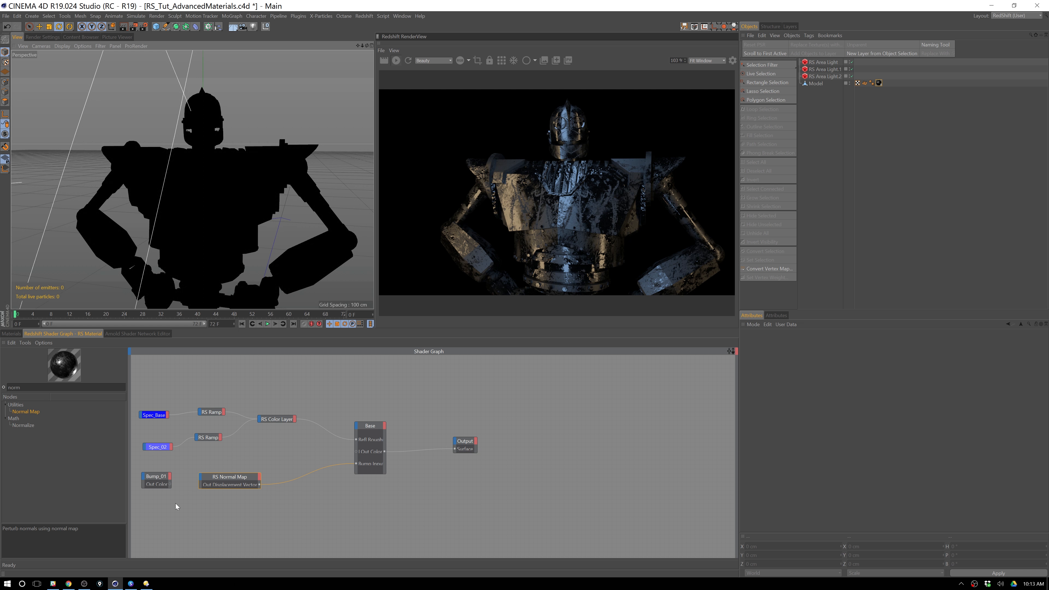
Step: Delete the unused Bump_01 node and move the RS Normal Map up beneath Spec_02 and its ramp
{"action": "left_click", "coordinate": [156, 477]}
{"action": "key", "text": "Delete"}
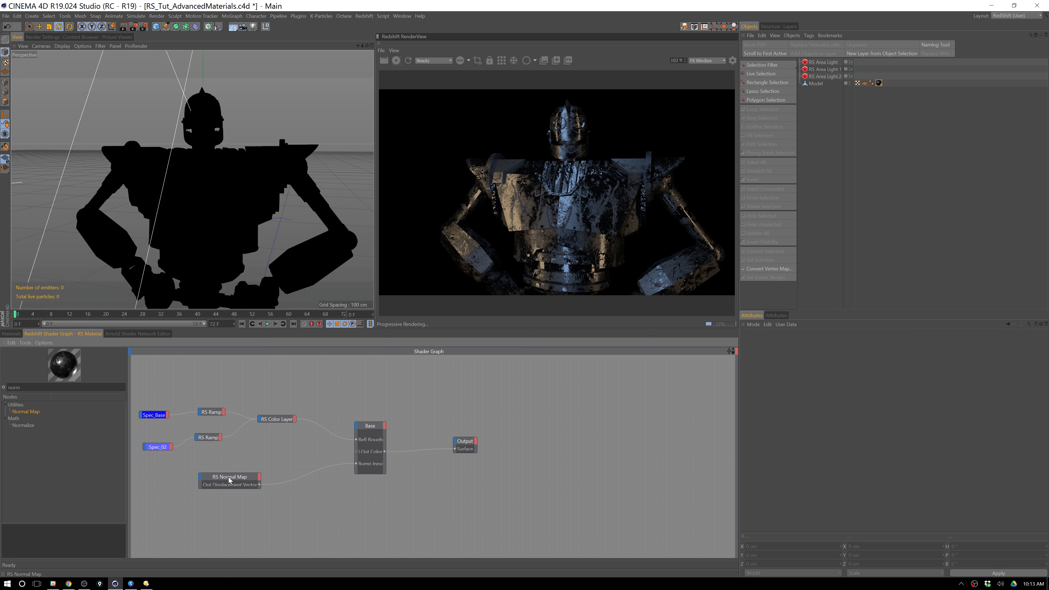
{"action": "left_click_drag", "start_coordinate": [229, 479], "coordinate": [218, 461]}
{"action": "left_click", "coordinate": [357, 520]}
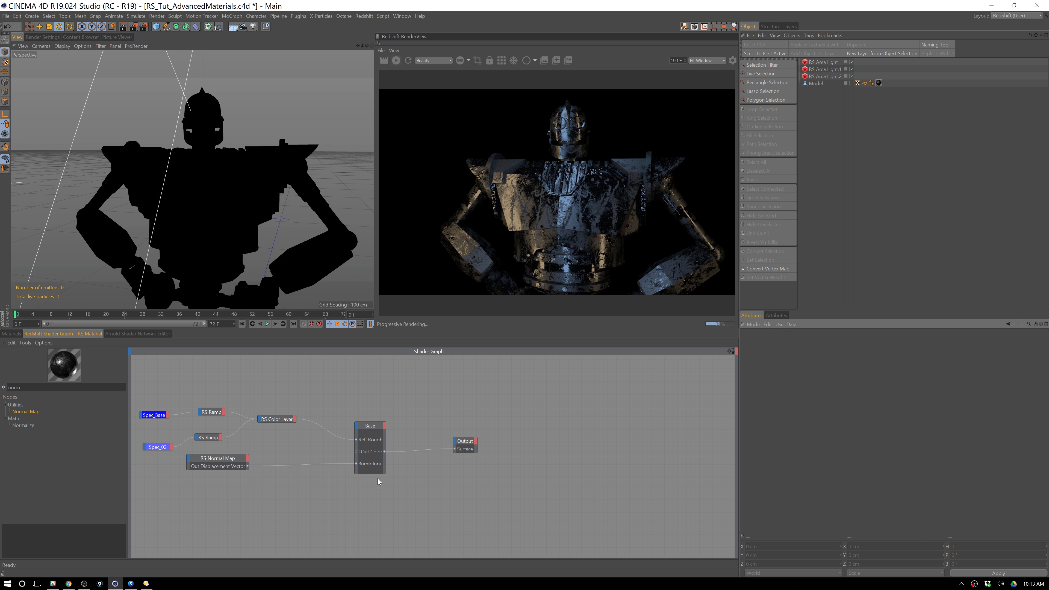
Step: Clear the node search and add a new RS Material node below the Base material
{"action": "left_click", "coordinate": [366, 430]}
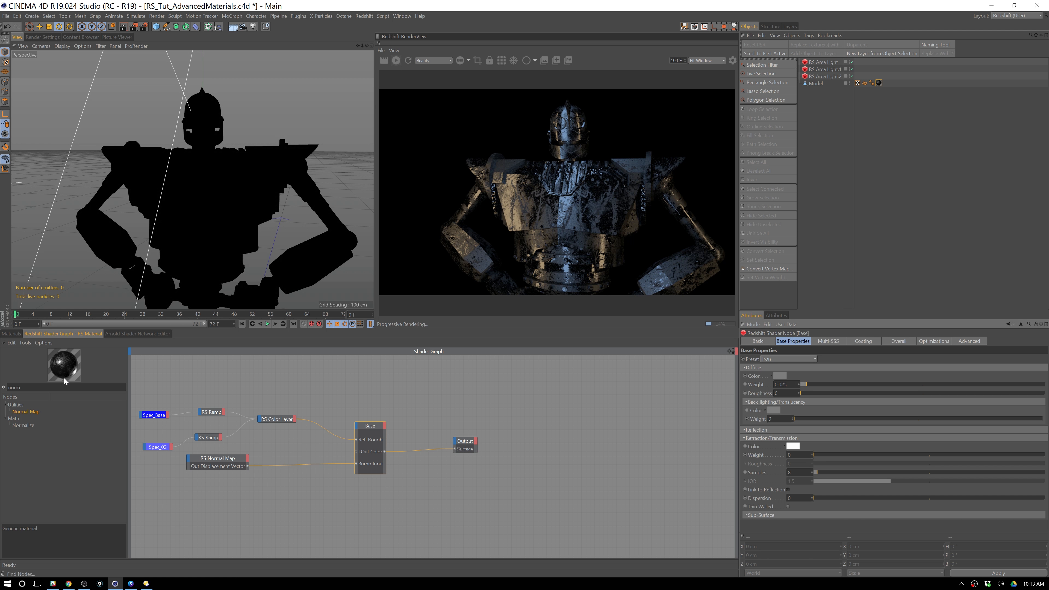
{"action": "left_click_drag", "start_coordinate": [24, 388], "coordinate": [8, 387]}
{"action": "key", "text": "BackSpace"}
{"action": "left_click", "coordinate": [13, 405]}
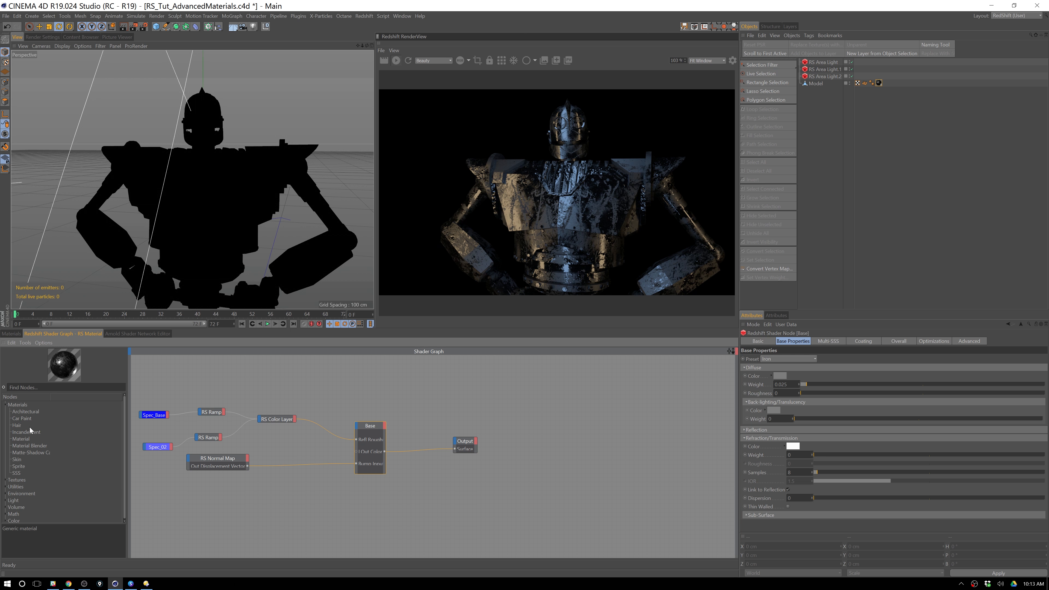
{"action": "left_click_drag", "start_coordinate": [27, 441], "coordinate": [365, 513]}
{"action": "left_click", "coordinate": [360, 526]}
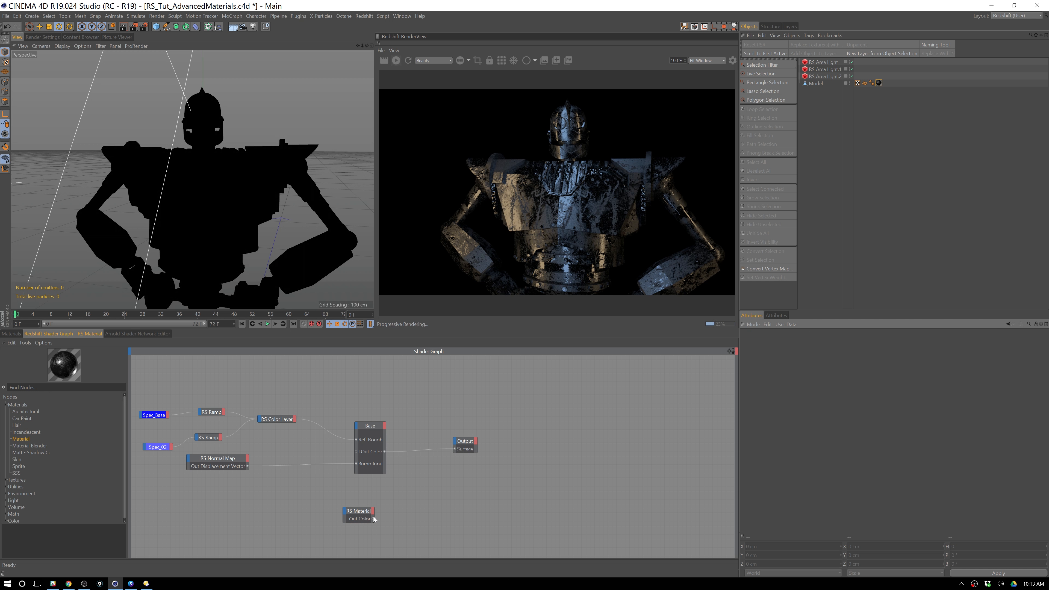
Step: Apply the Copper preset to the new RS Material and rename the node Copper
{"action": "left_click", "coordinate": [363, 519]}
{"action": "left_click", "coordinate": [786, 359]}
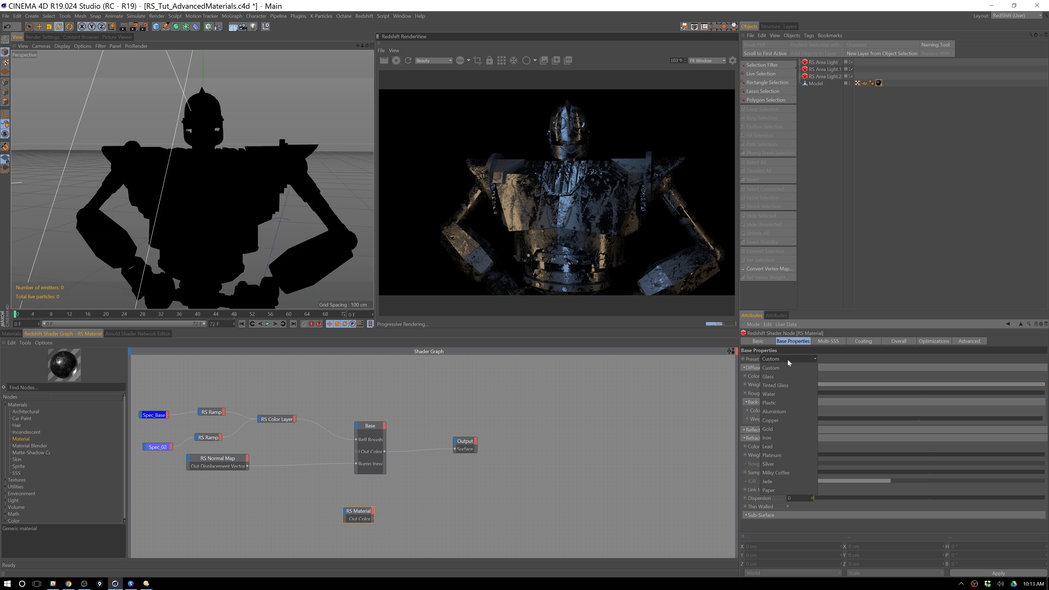
{"action": "left_click", "coordinate": [781, 422]}
{"action": "left_click", "coordinate": [763, 344]}
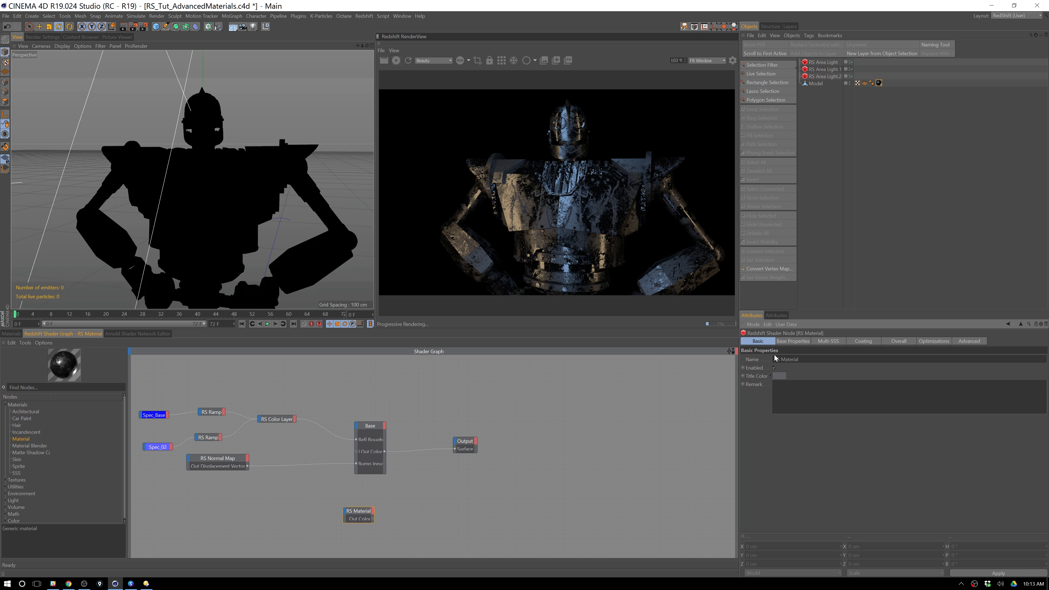
{"action": "key", "text": "ctrl+a"}
{"action": "type", "text": "Copper"}
{"action": "key", "text": "Return"}
Step: Give the Copper node an orange title color
{"action": "left_click", "coordinate": [783, 377]}
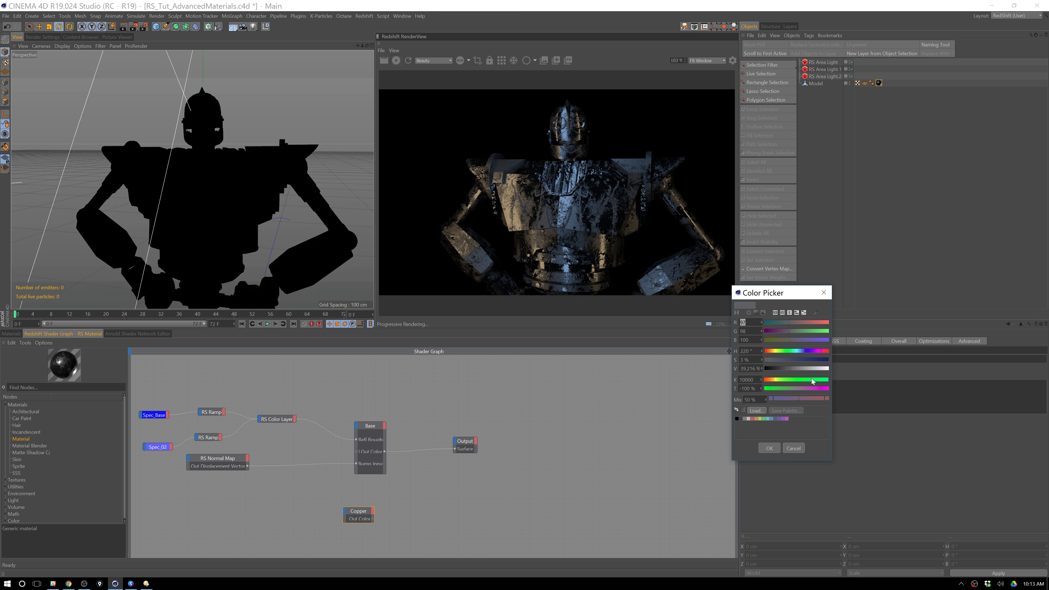
{"action": "left_click", "coordinate": [774, 380]}
{"action": "left_click", "coordinate": [769, 448]}
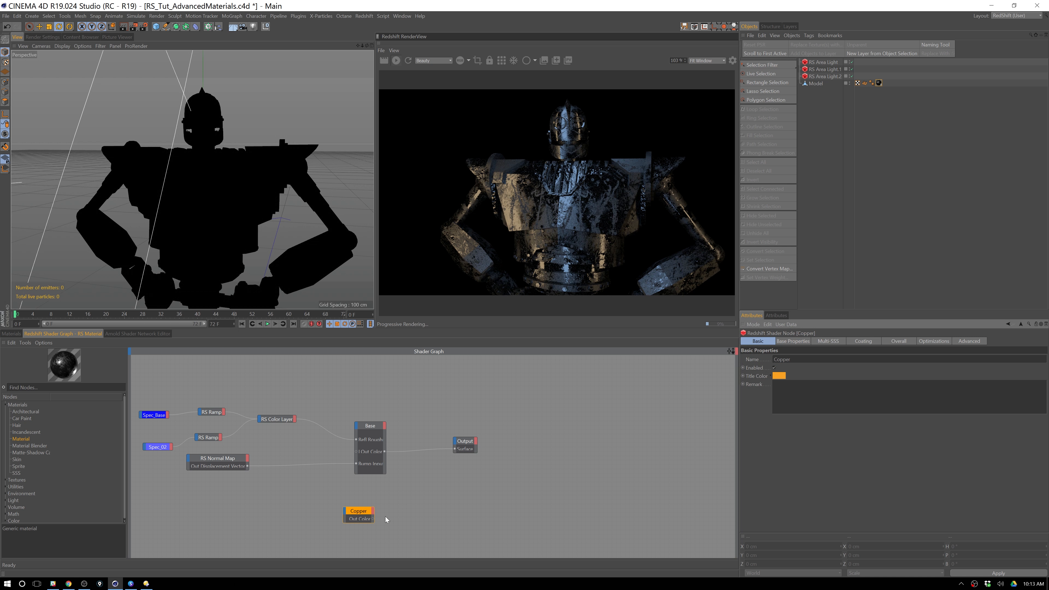
Step: Connect the Copper material's Out Color to the Output's Surface to preview plain copper on the robot
{"action": "left_click", "coordinate": [374, 519]}
{"action": "left_click_drag", "start_coordinate": [373, 518], "coordinate": [387, 516]}
{"action": "left_click_drag", "start_coordinate": [450, 452], "coordinate": [455, 450]}
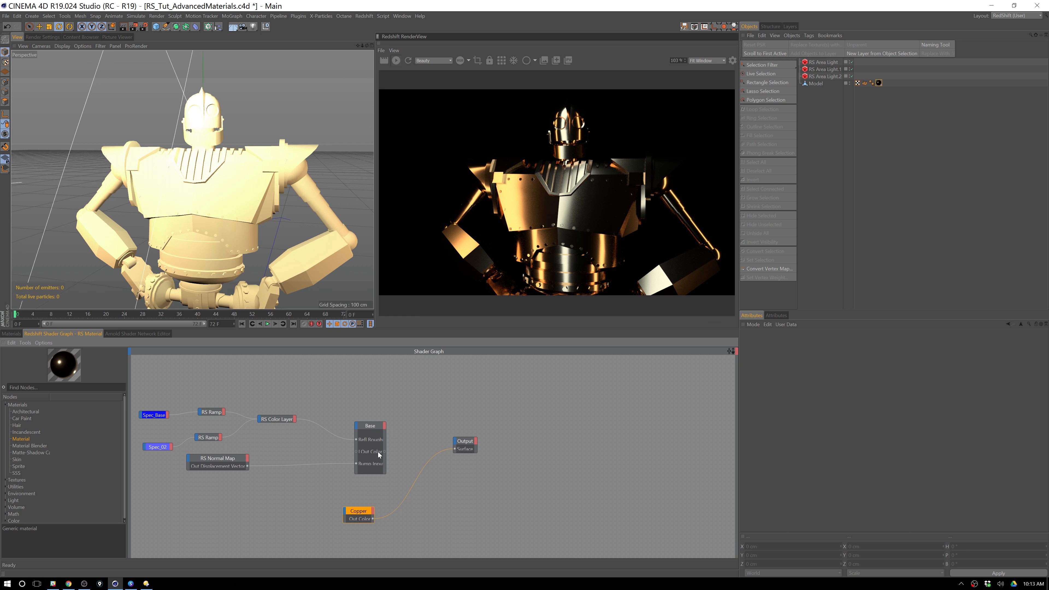
{"action": "left_click_drag", "start_coordinate": [358, 511], "coordinate": [374, 509]}
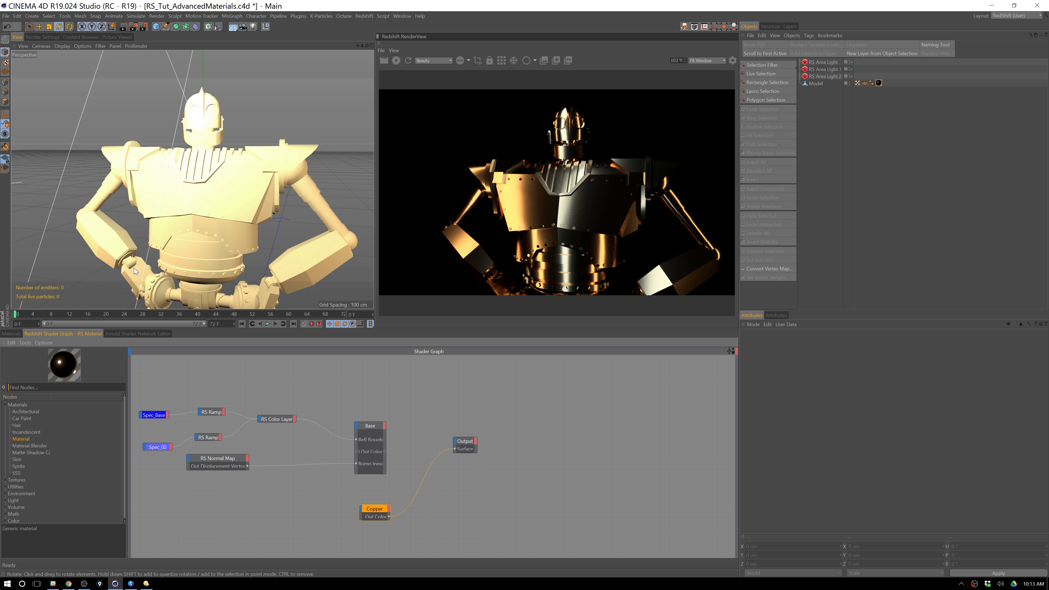
Step: Add an RS Material Blender node near the Output and connect the Base material's Out Color to its Base Color
{"action": "type", "text": "blend"}
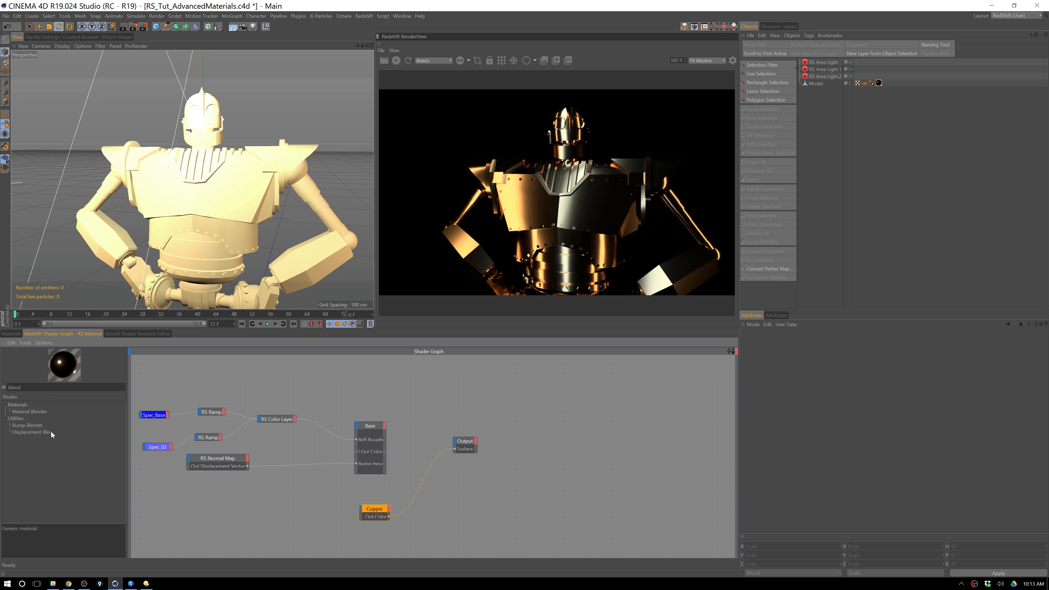
{"action": "left_click_drag", "start_coordinate": [37, 413], "coordinate": [426, 480]}
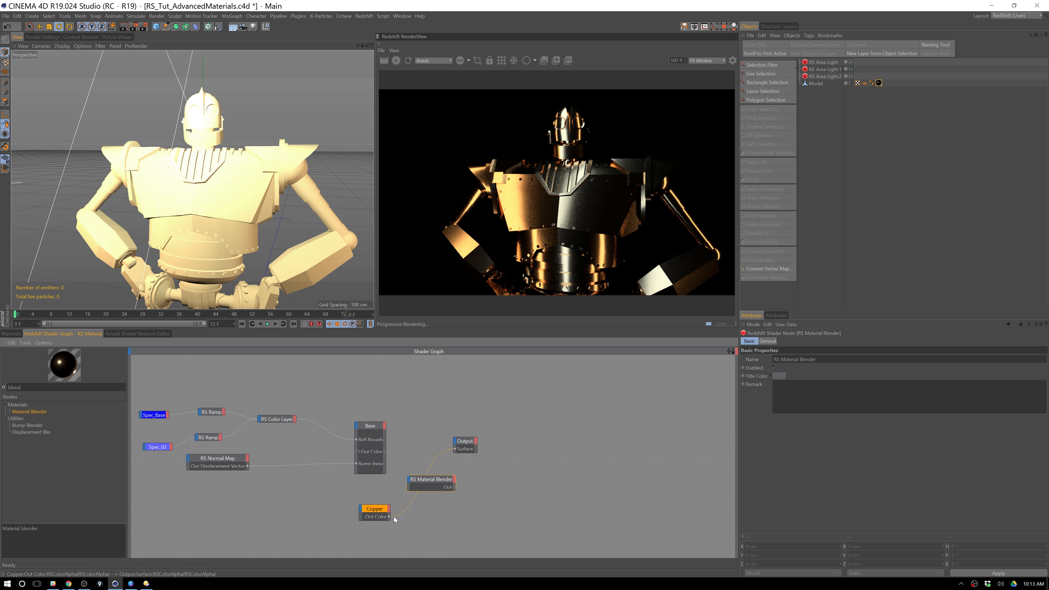
{"action": "left_click", "coordinate": [380, 468]}
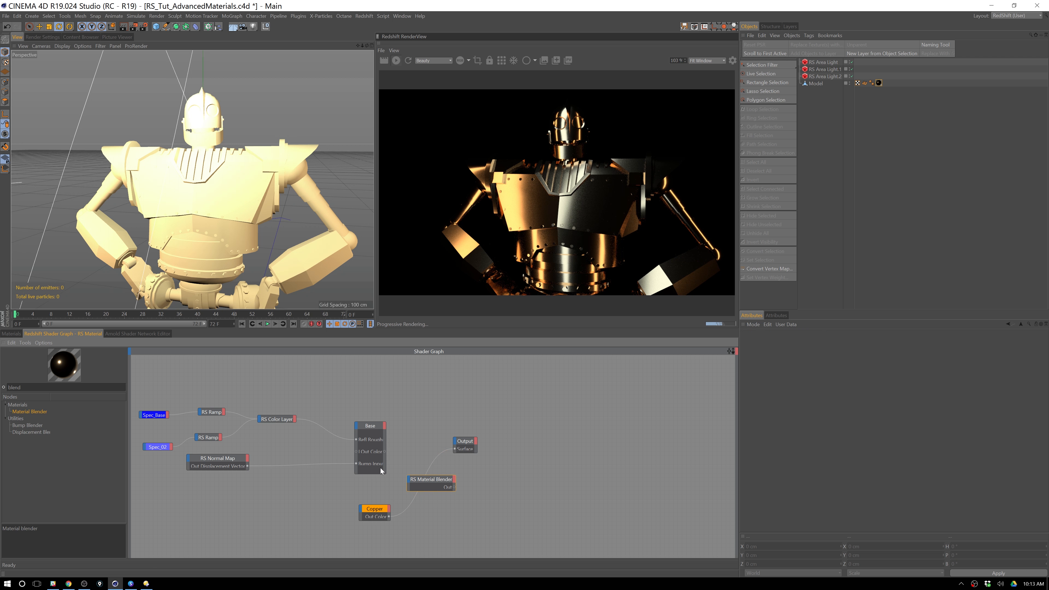
{"action": "left_click", "coordinate": [386, 454]}
{"action": "left_click_drag", "start_coordinate": [386, 455], "coordinate": [409, 483]}
Step: Connect the RS Material Blender's Out to the Output's Surface and line the blender up between Base and Output
{"action": "left_click", "coordinate": [458, 484]}
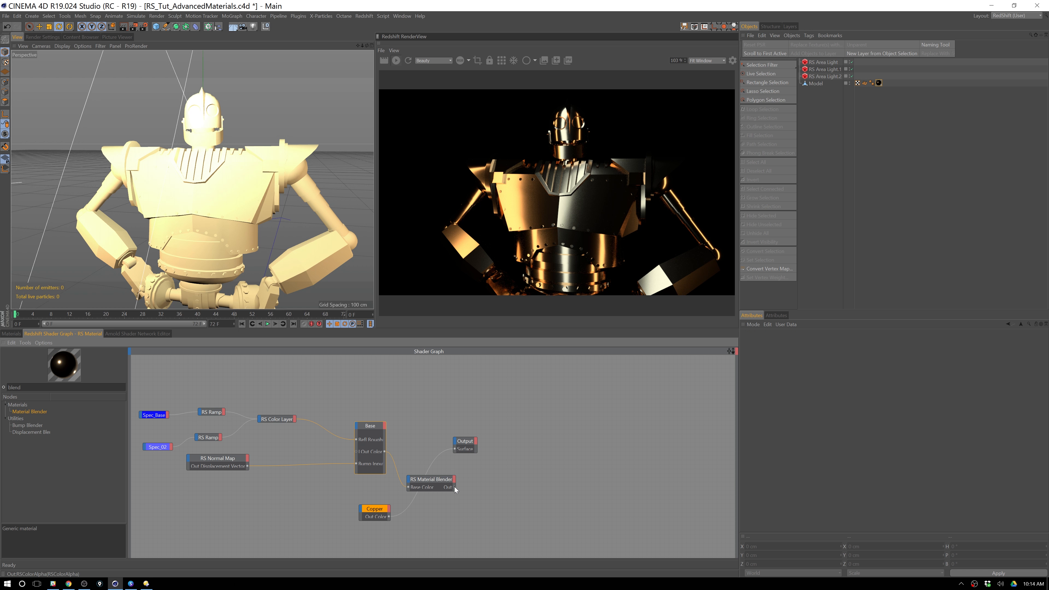
{"action": "left_click_drag", "start_coordinate": [435, 481], "coordinate": [507, 447]}
{"action": "left_click", "coordinate": [433, 445]}
{"action": "left_click_drag", "start_coordinate": [433, 445], "coordinate": [454, 446]}
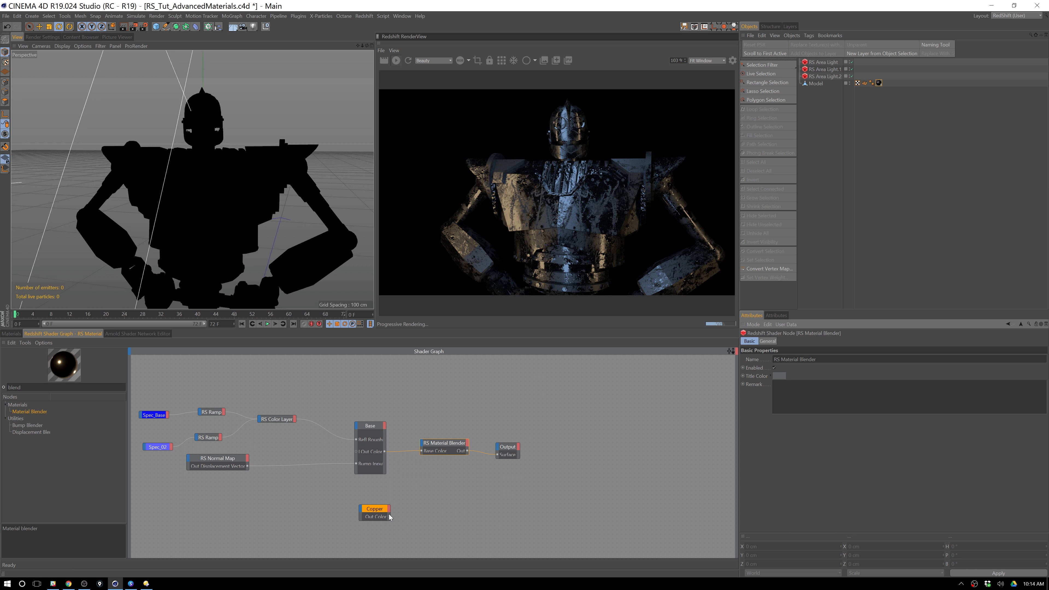
Step: Connect the Copper material's Out Color to the RS Material Blender's Layer Color 1
{"action": "left_click_drag", "start_coordinate": [389, 517], "coordinate": [415, 510]}
{"action": "left_click_drag", "start_coordinate": [421, 450], "coordinate": [424, 447]}
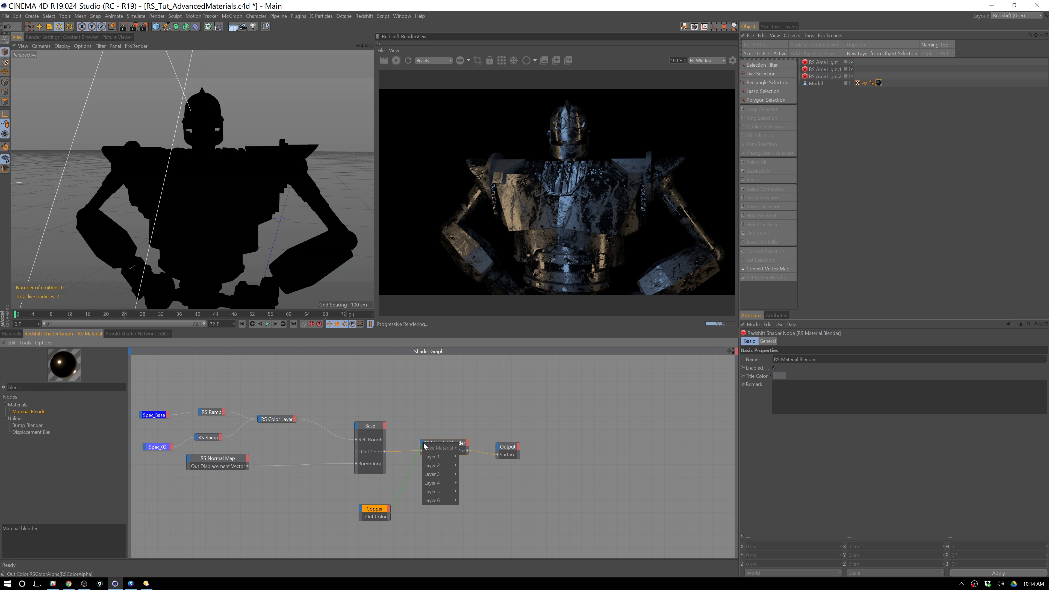
{"action": "mouse_move", "coordinate": [436, 458]}
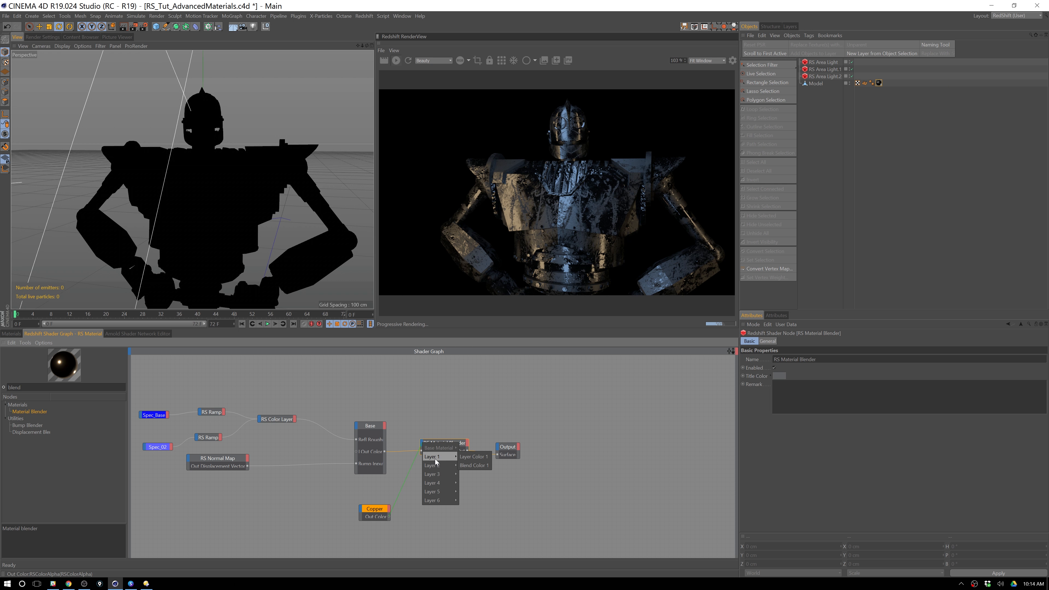
{"action": "left_click", "coordinate": [477, 457]}
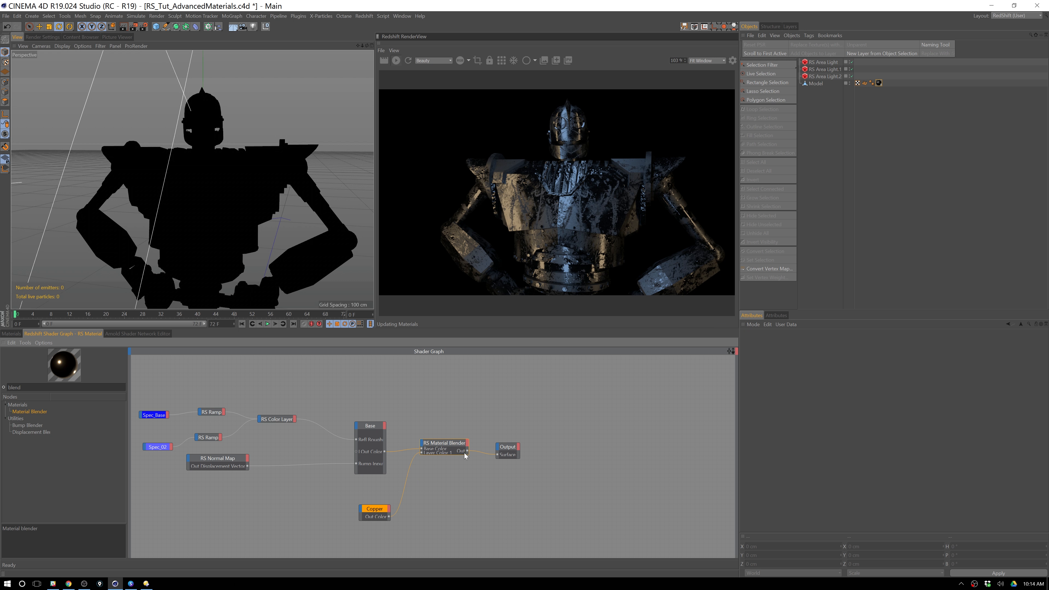
Step: Enlarge the RS Material Blender node to show its ports and space it and the Output farther from the materials
{"action": "left_click_drag", "start_coordinate": [449, 455], "coordinate": [452, 495]}
{"action": "left_click_drag", "start_coordinate": [445, 453], "coordinate": [441, 446]}
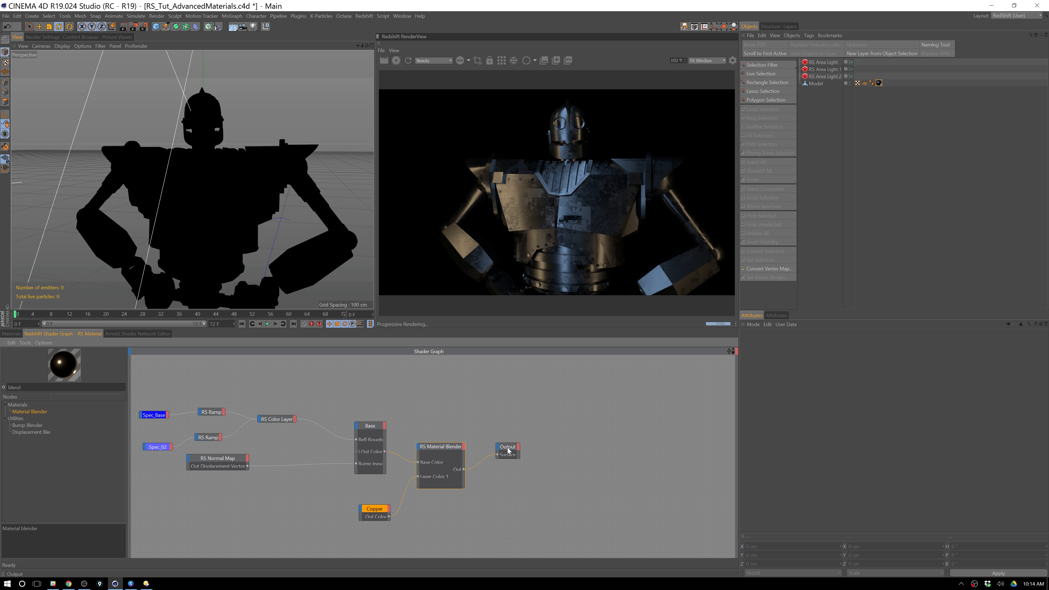
{"action": "left_click_drag", "start_coordinate": [508, 449], "coordinate": [531, 449]}
{"action": "left_click", "coordinate": [465, 455]}
{"action": "left_click_drag", "start_coordinate": [446, 455], "coordinate": [461, 453]}
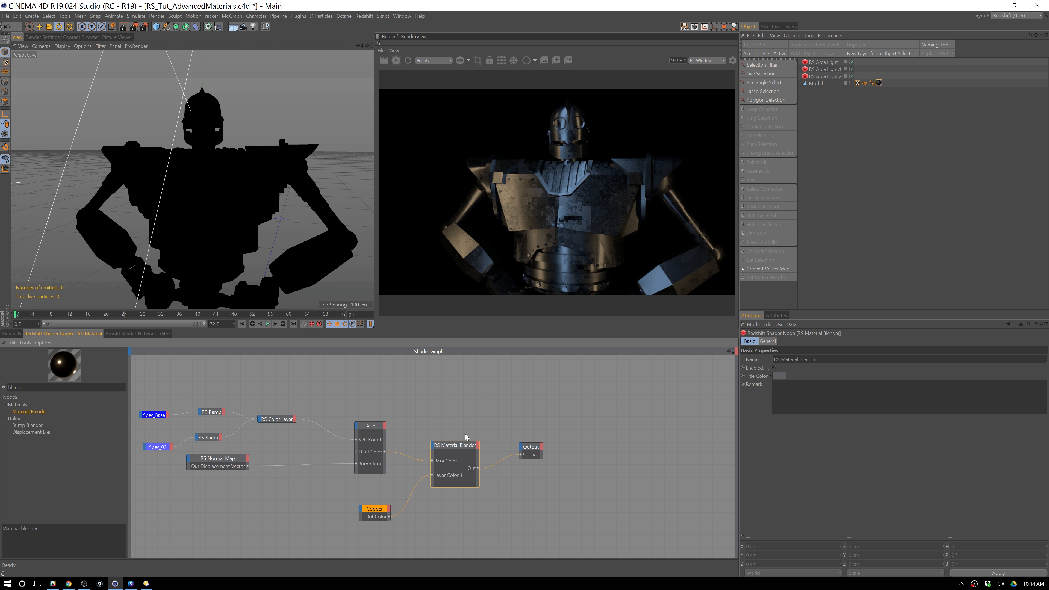
Step: Set the blender's Layer 1 Blend Color to a light grey with 69% value and enable Additive for that layer
{"action": "left_click", "coordinate": [768, 341]}
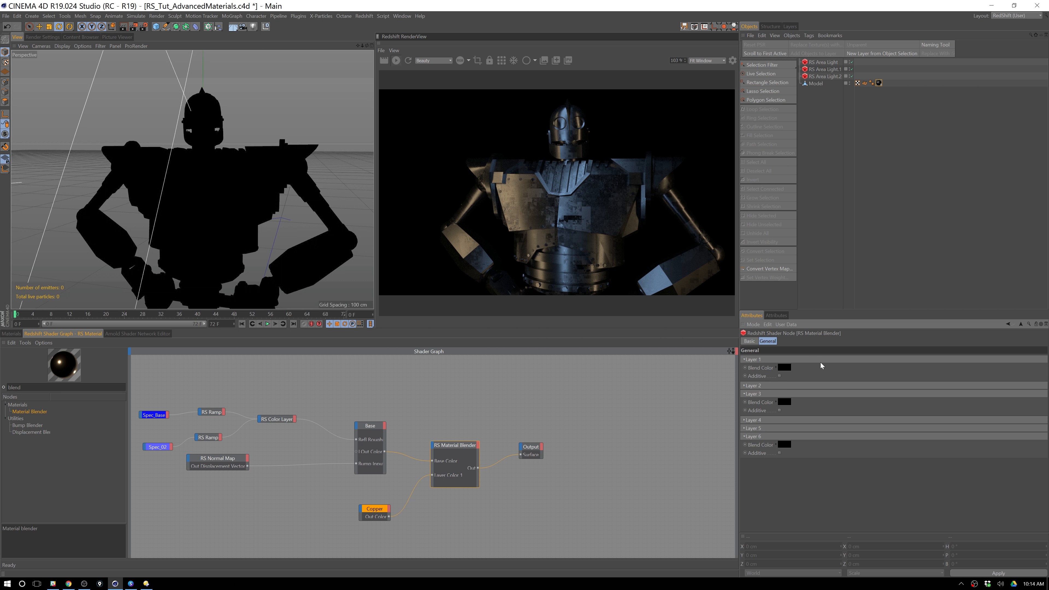
{"action": "left_click", "coordinate": [783, 368]}
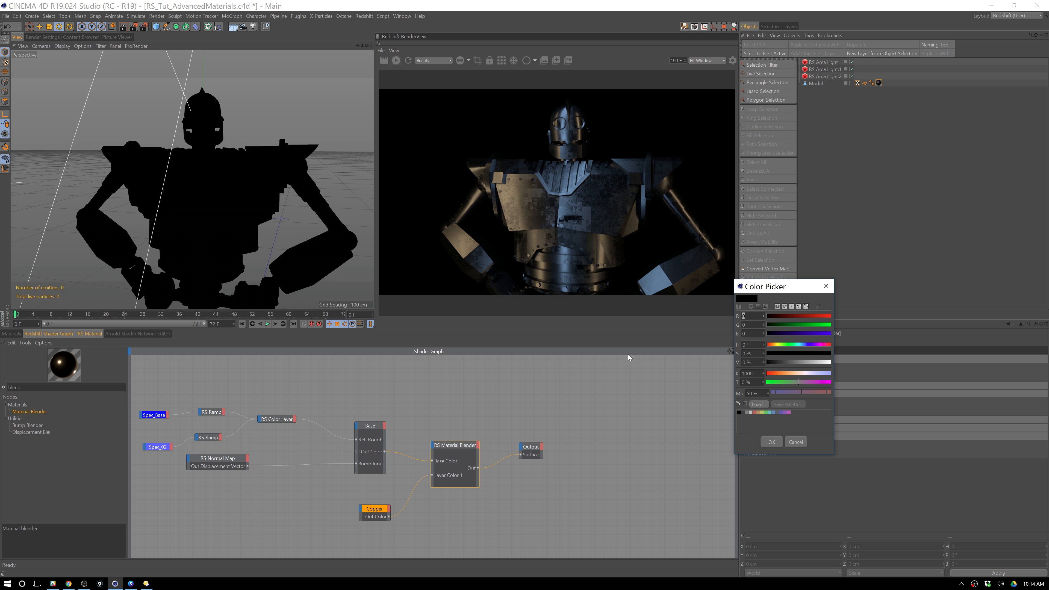
{"action": "left_click_drag", "start_coordinate": [777, 361], "coordinate": [811, 366]}
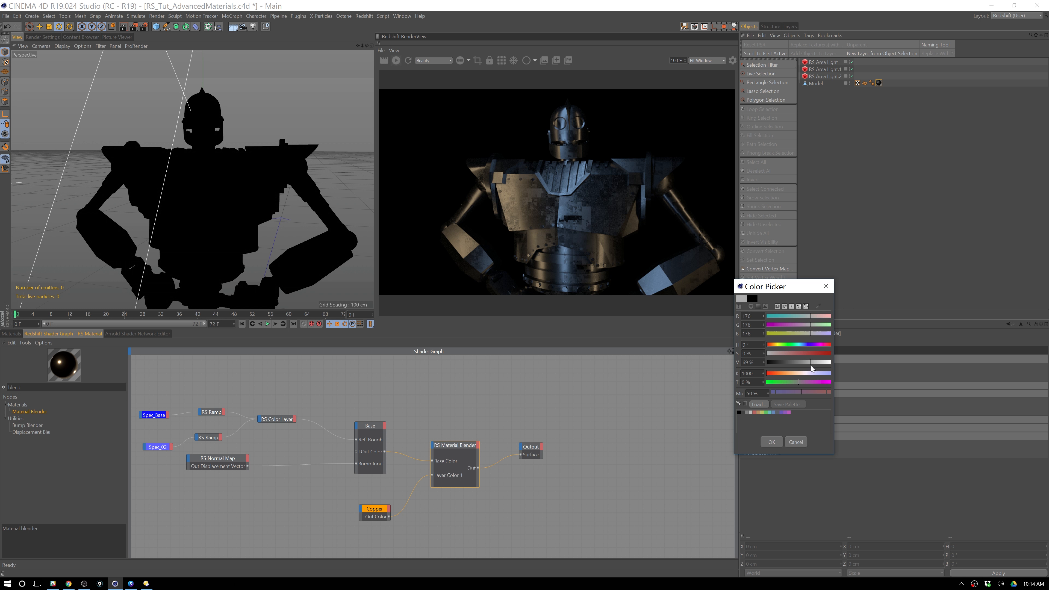
{"action": "left_click", "coordinate": [771, 442]}
{"action": "left_click_drag", "start_coordinate": [319, 246], "coordinate": [266, 234], "text": "alt"}
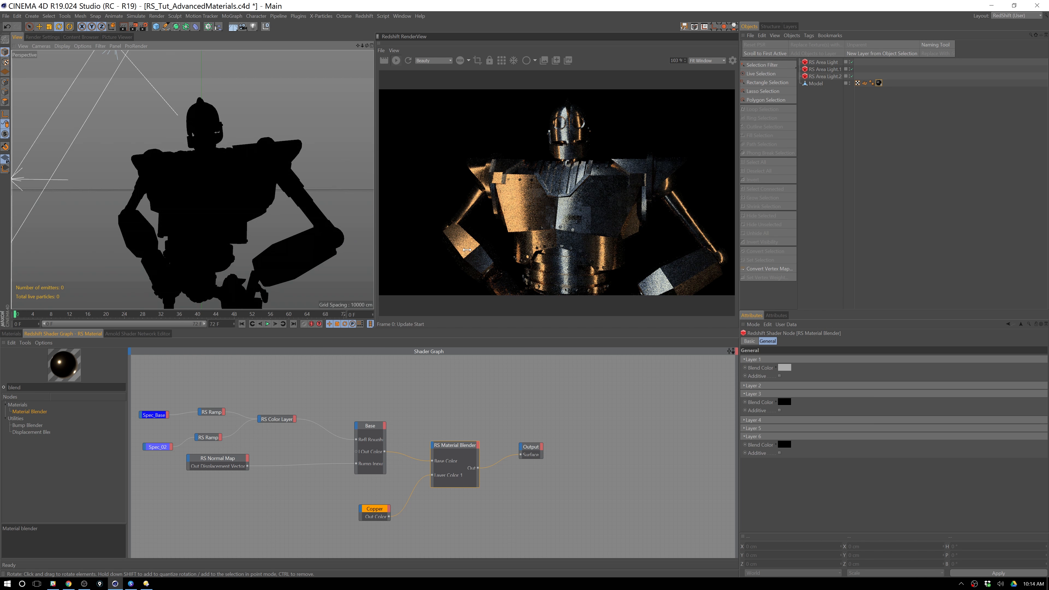
{"action": "left_click", "coordinate": [779, 376]}
Step: Examine the copper blend on the robot's chest from closer angles and switch the render preview to bucket rendering
{"action": "left_click_drag", "start_coordinate": [333, 192], "coordinate": [320, 227], "text": "alt"}
{"action": "right_click_drag", "start_coordinate": [263, 221], "coordinate": [280, 210], "text": "alt"}
{"action": "middle_click_drag", "start_coordinate": [279, 210], "coordinate": [293, 203], "text": "alt"}
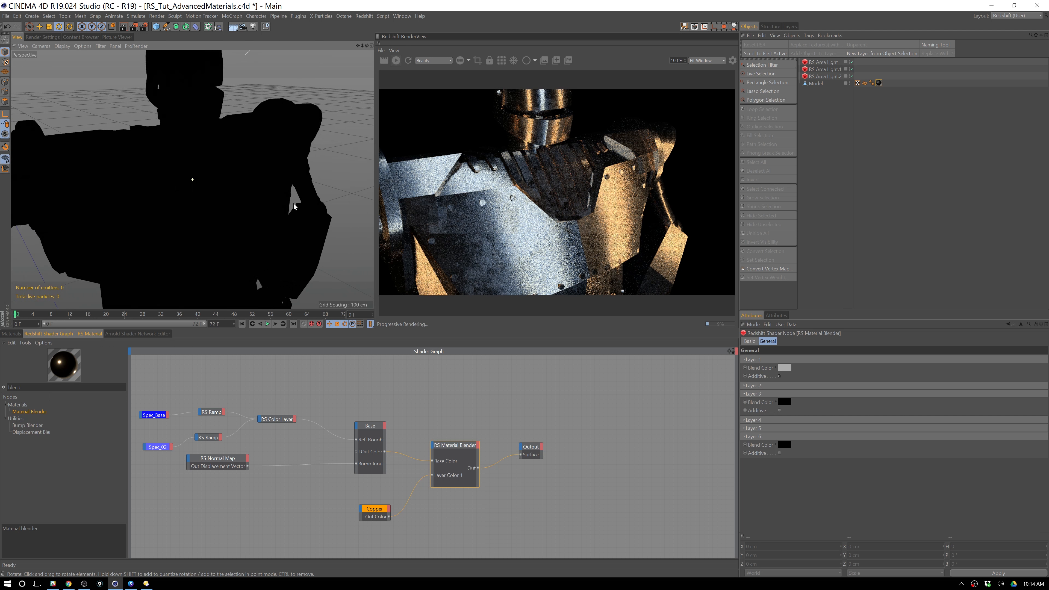
{"action": "left_click_drag", "start_coordinate": [293, 203], "coordinate": [321, 193], "text": "alt"}
{"action": "right_click_drag", "start_coordinate": [301, 188], "coordinate": [312, 179], "text": "alt"}
{"action": "middle_click_drag", "start_coordinate": [312, 180], "coordinate": [284, 199], "text": "alt"}
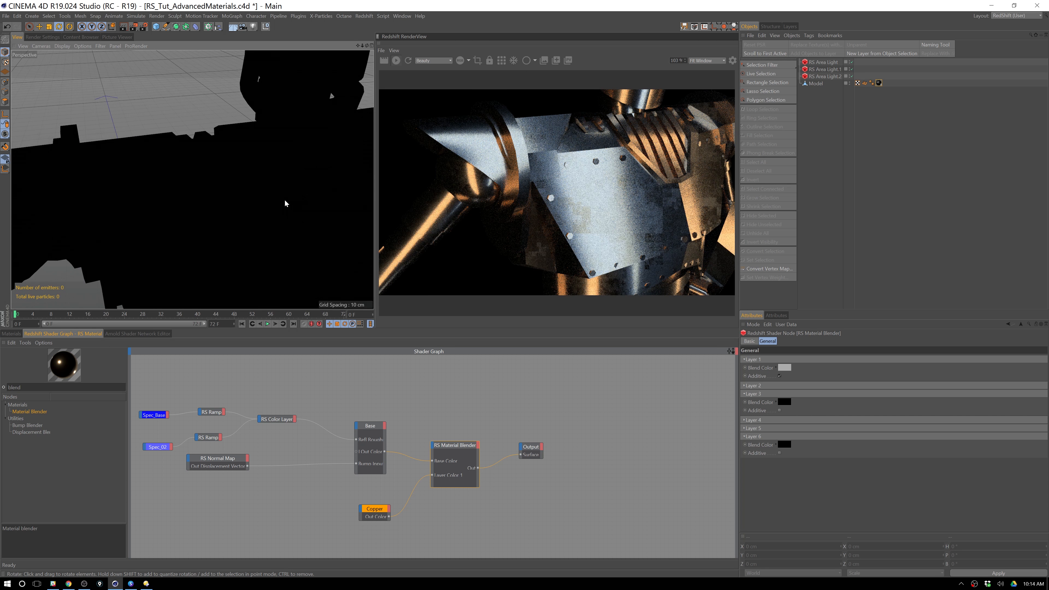
{"action": "left_click_drag", "start_coordinate": [285, 200], "coordinate": [290, 220], "text": "alt"}
{"action": "right_click_drag", "start_coordinate": [289, 215], "coordinate": [285, 214], "text": "alt"}
{"action": "left_click_drag", "start_coordinate": [284, 214], "coordinate": [282, 216], "text": "alt"}
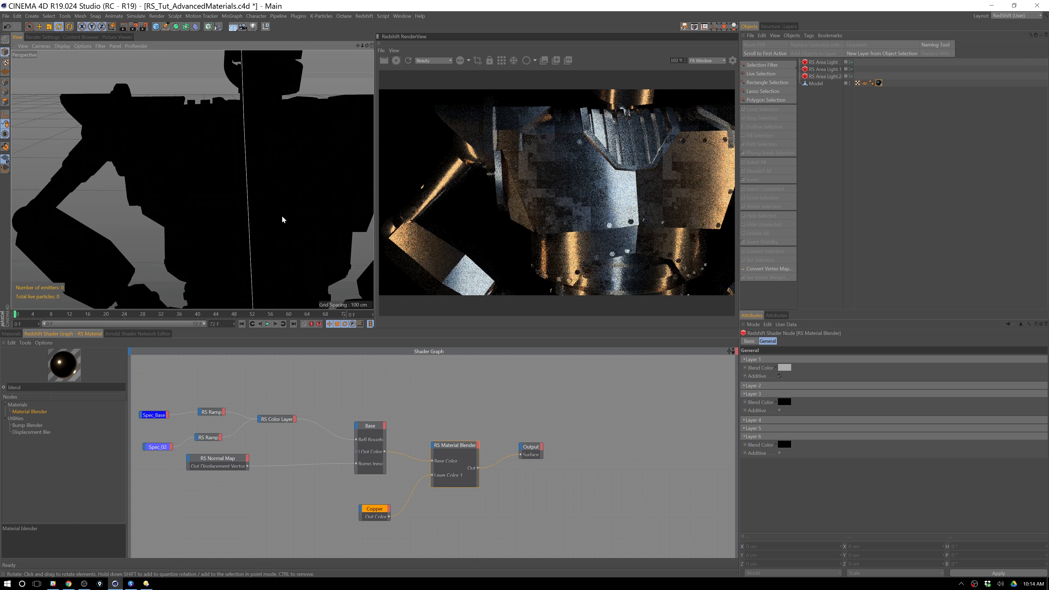
{"action": "left_click", "coordinate": [499, 60]}
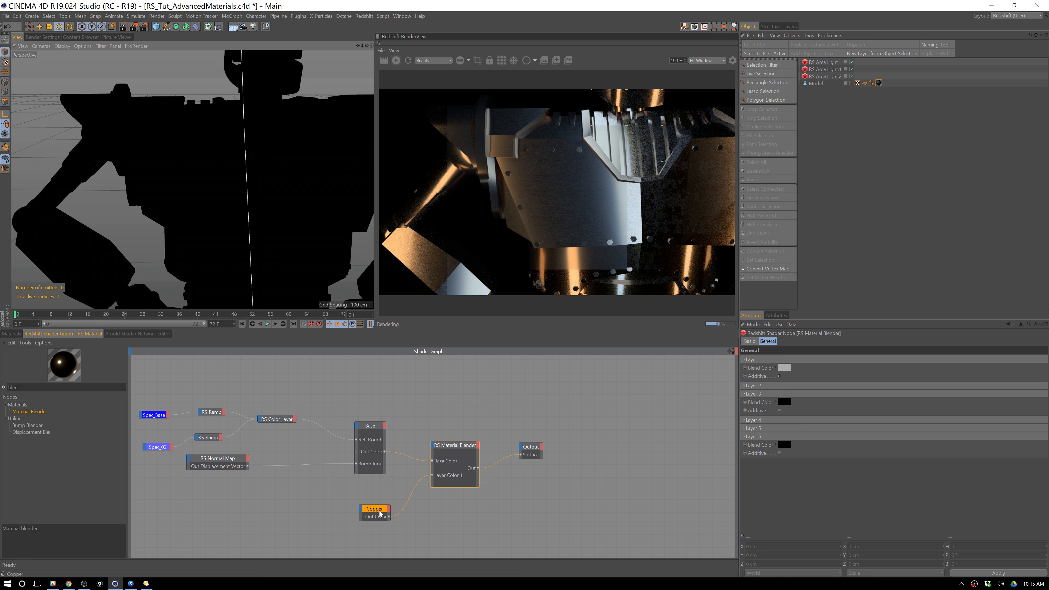
Step: Enlarge the RS Color Layer node and connect its Out Color to the Copper material's Refl Roughness
{"action": "left_click_drag", "start_coordinate": [382, 513], "coordinate": [371, 507]}
{"action": "left_click", "coordinate": [333, 514]}
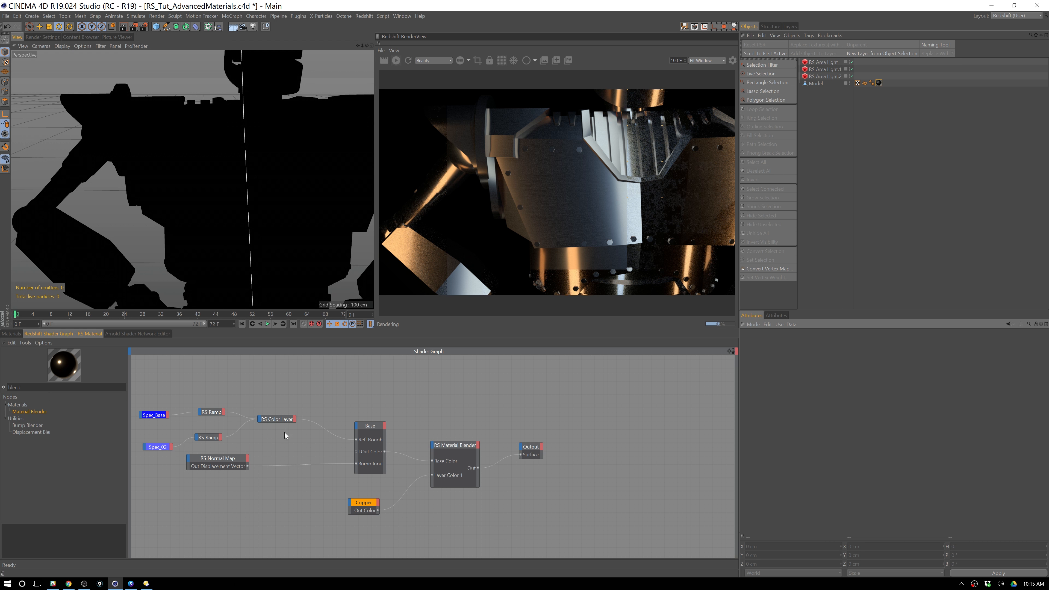
{"action": "left_click", "coordinate": [281, 420]}
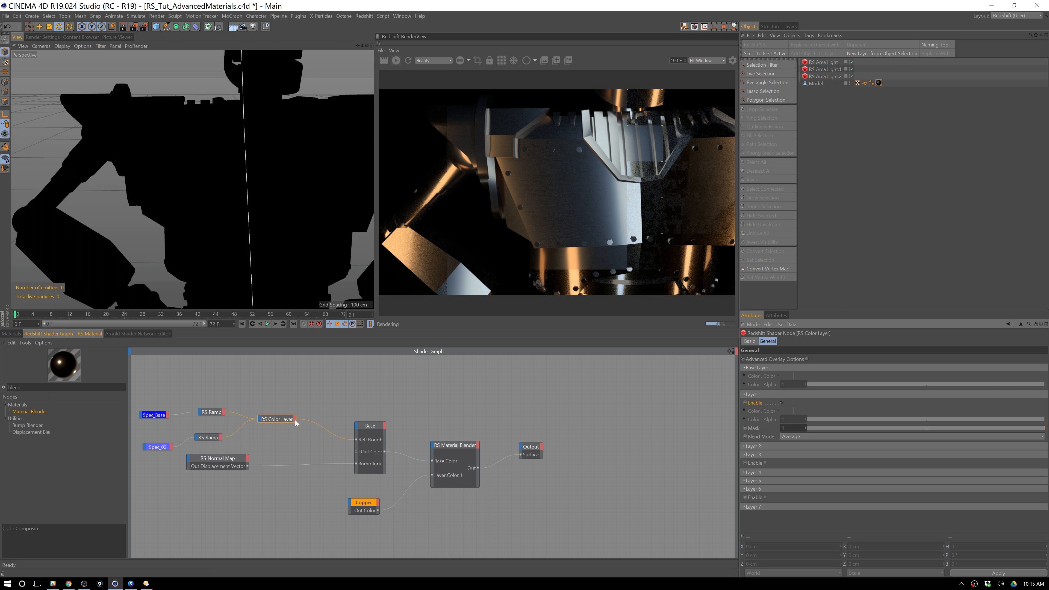
{"action": "double_click", "coordinate": [283, 420]}
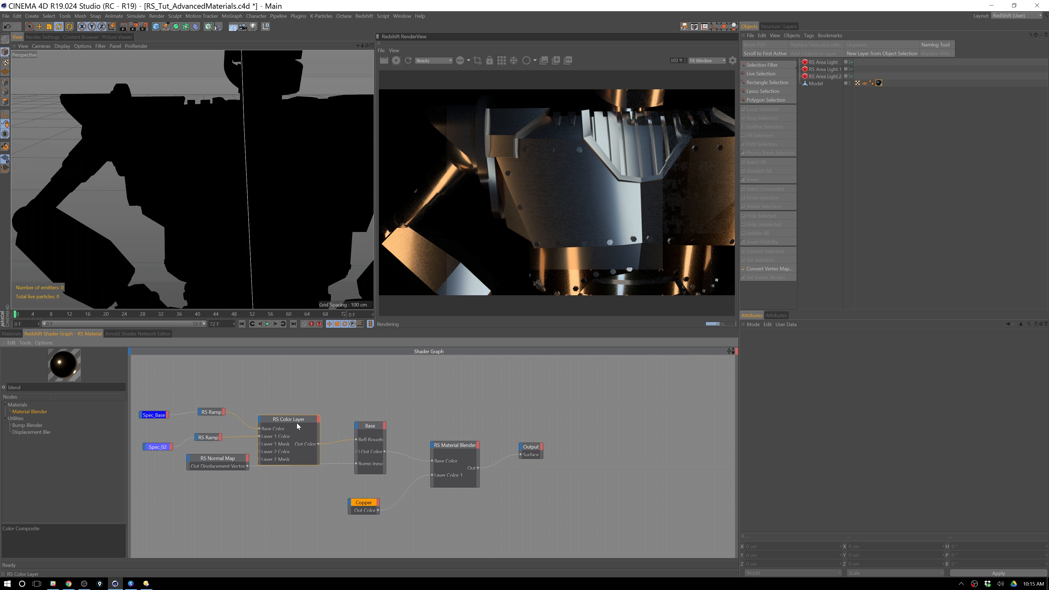
{"action": "left_click_drag", "start_coordinate": [293, 420], "coordinate": [350, 500]}
{"action": "mouse_move", "coordinate": [373, 500]}
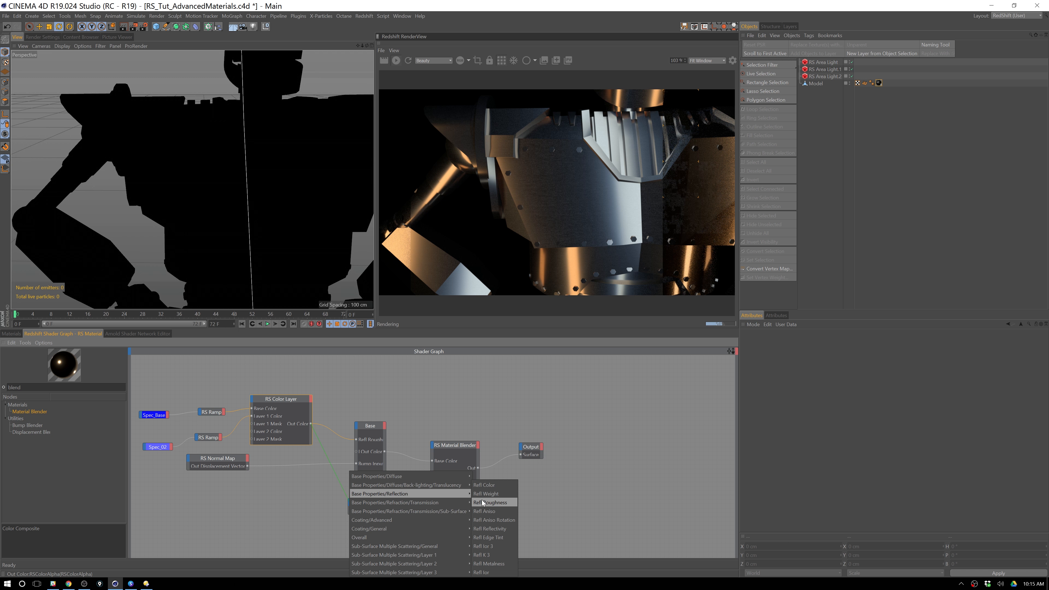
{"action": "left_click", "coordinate": [502, 503]}
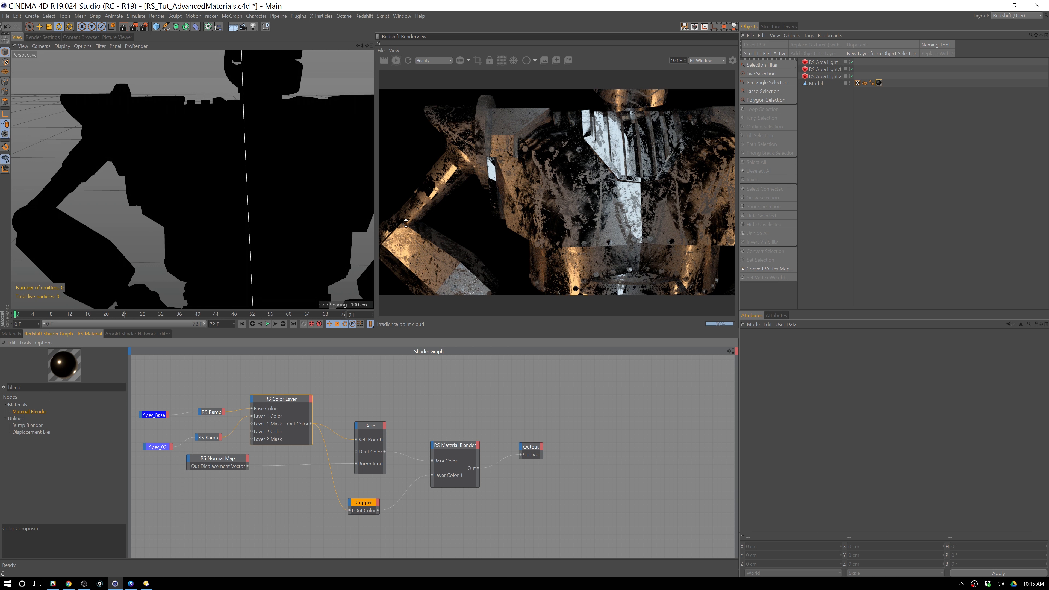
{"action": "scroll", "coordinate": [297, 194], "scroll_direction": "down", "scroll_amount": 5}
{"action": "left_click_drag", "start_coordinate": [297, 194], "coordinate": [251, 215], "text": "alt"}
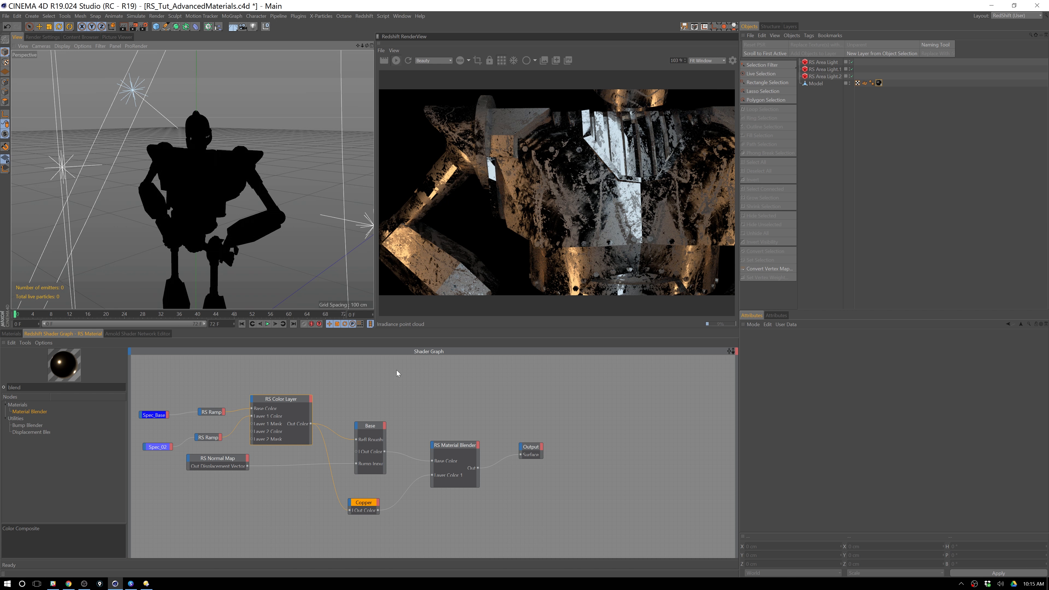
{"action": "scroll", "coordinate": [199, 145], "scroll_direction": "up", "scroll_amount": 2}
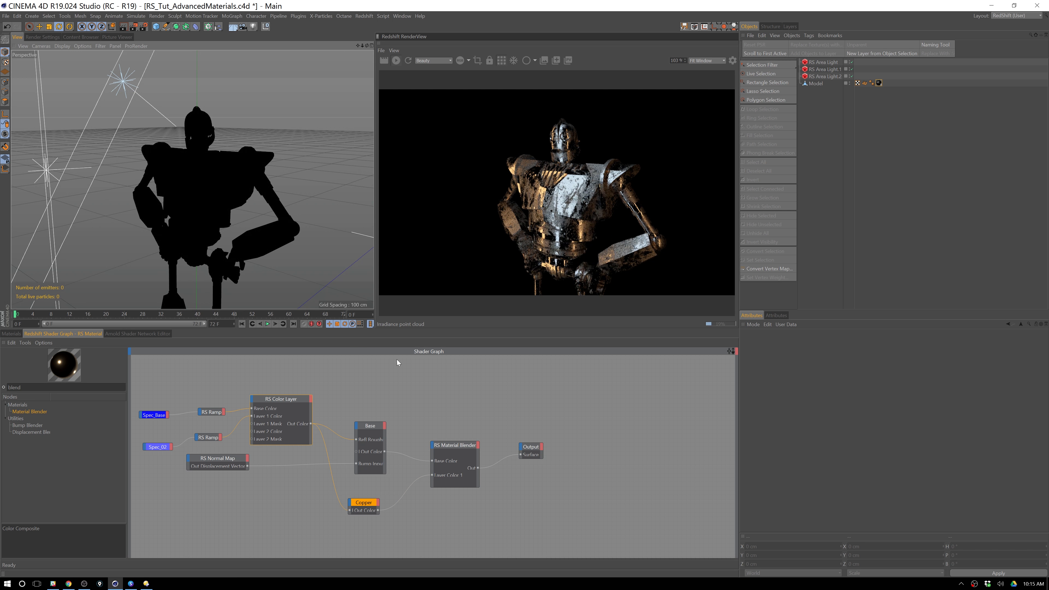
Step: Search the nodes for "inver" and add an RS Color Invert node just before the Copper material
{"action": "left_click_drag", "start_coordinate": [375, 506], "coordinate": [384, 508]}
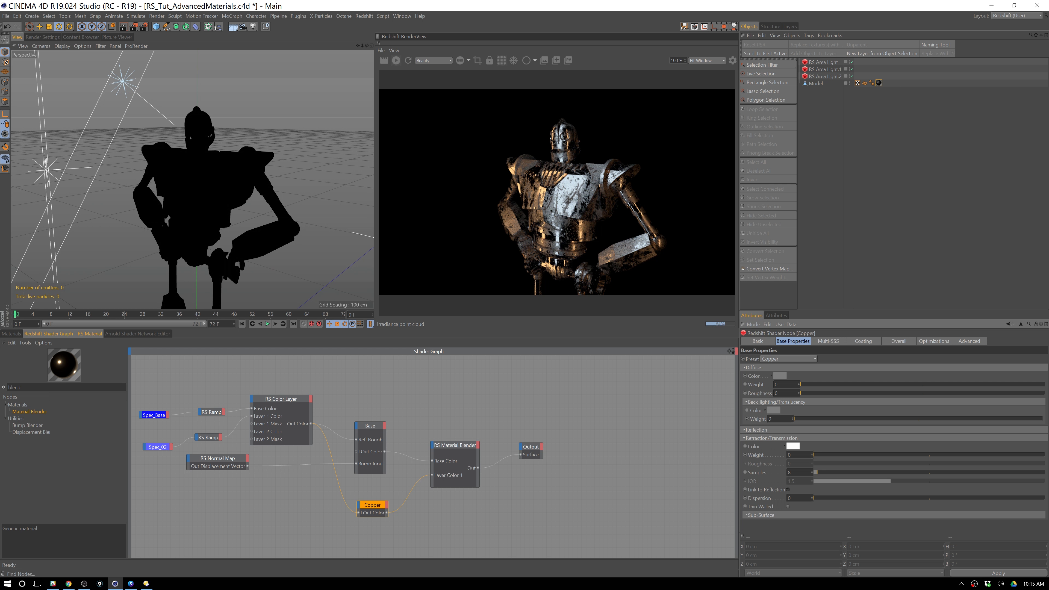
{"action": "double_click", "coordinate": [15, 387]}
{"action": "type", "text": "iv"}
{"action": "key", "text": "BackSpace"}
{"action": "type", "text": "n"}
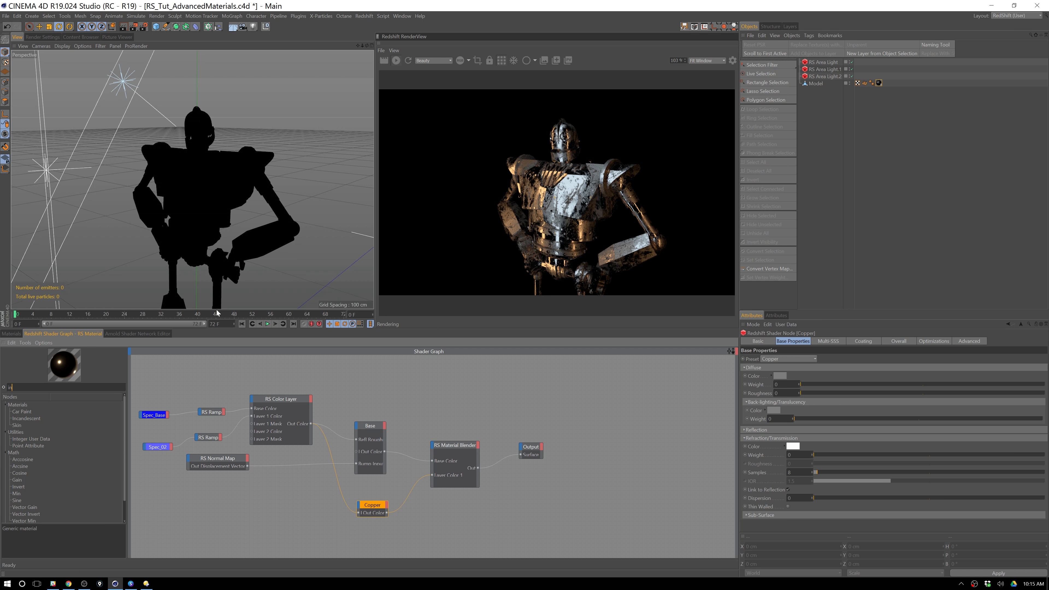
{"action": "type", "text": "ver"}
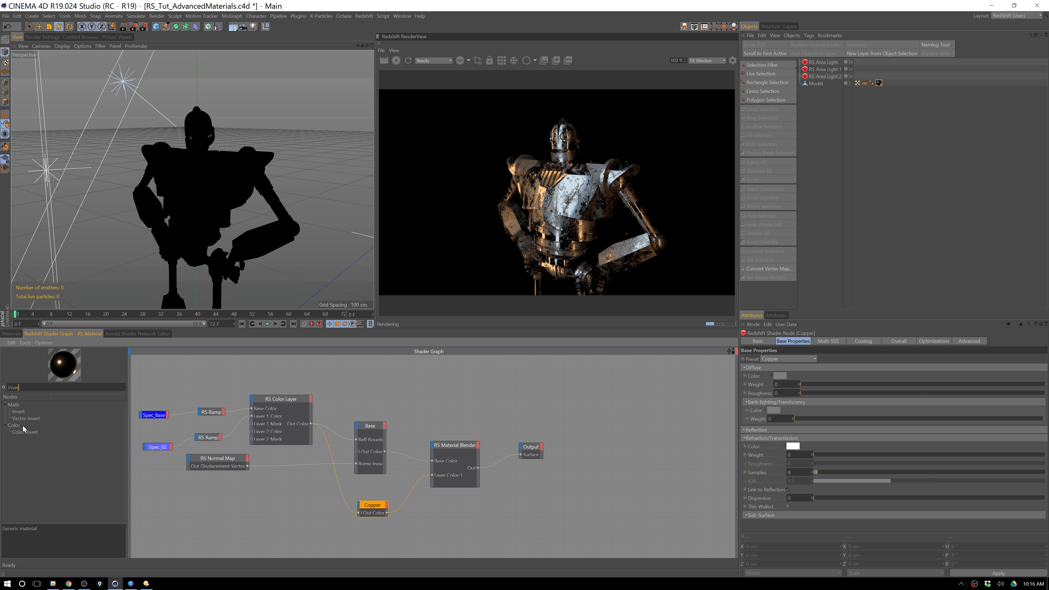
{"action": "left_click_drag", "start_coordinate": [24, 435], "coordinate": [318, 500]}
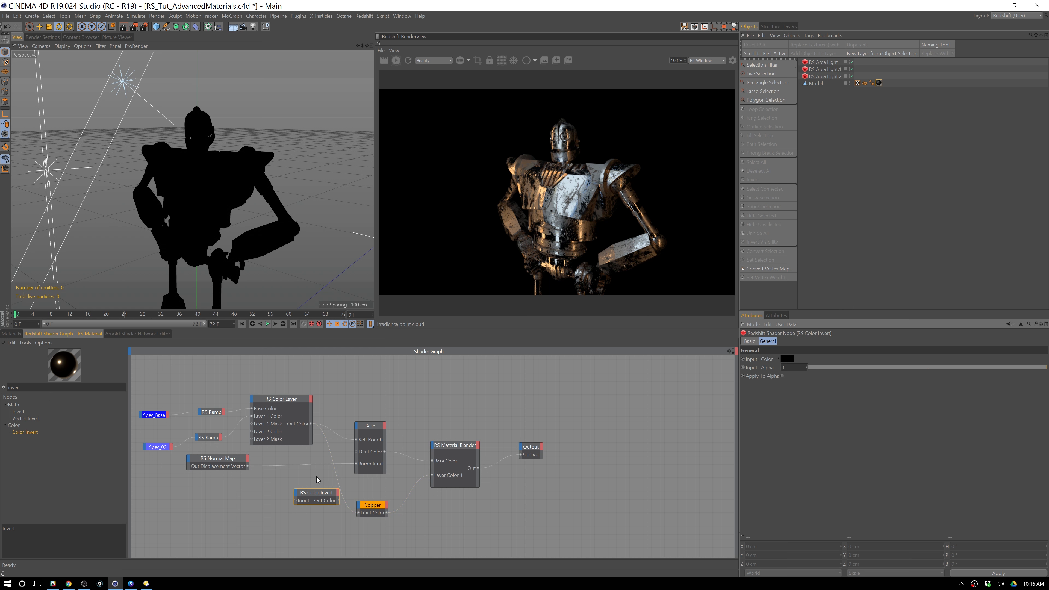
Step: Route the RS Color Layer's Out Color into the RS Color Invert node and view the robot from the front
{"action": "left_click_drag", "start_coordinate": [310, 424], "coordinate": [296, 501]}
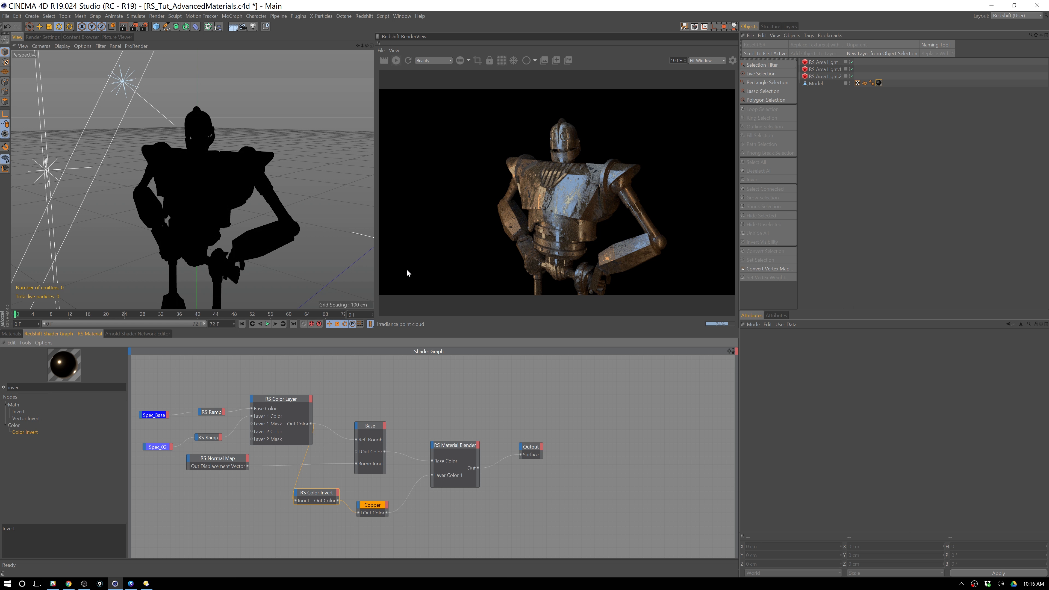
{"action": "left_click_drag", "start_coordinate": [262, 200], "coordinate": [311, 212], "text": "alt"}
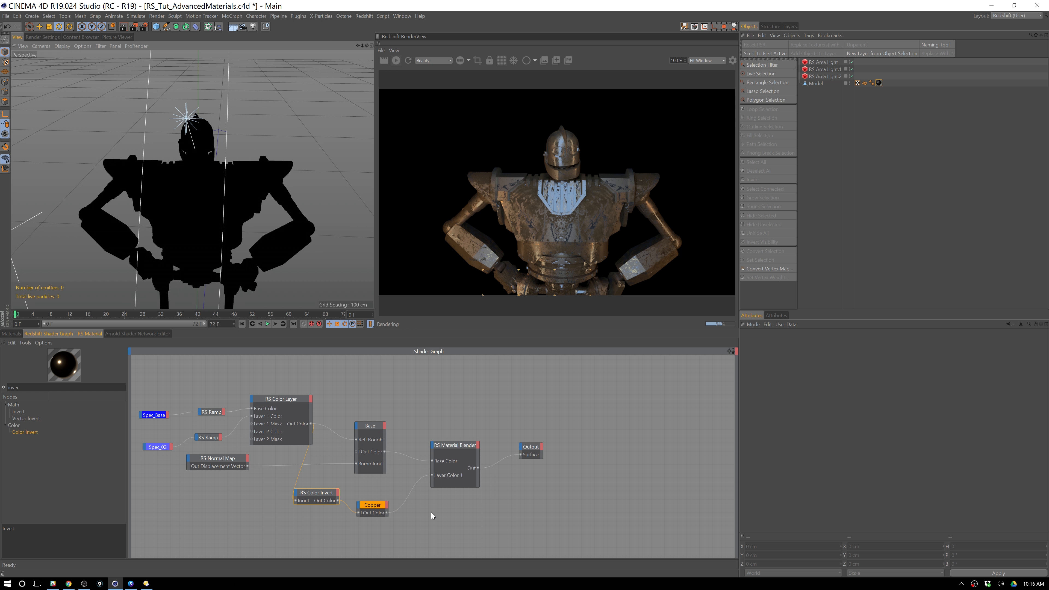
Step: Try Apply To Alpha on the RS Color Invert node and switch it back off
{"action": "left_click", "coordinate": [311, 494]}
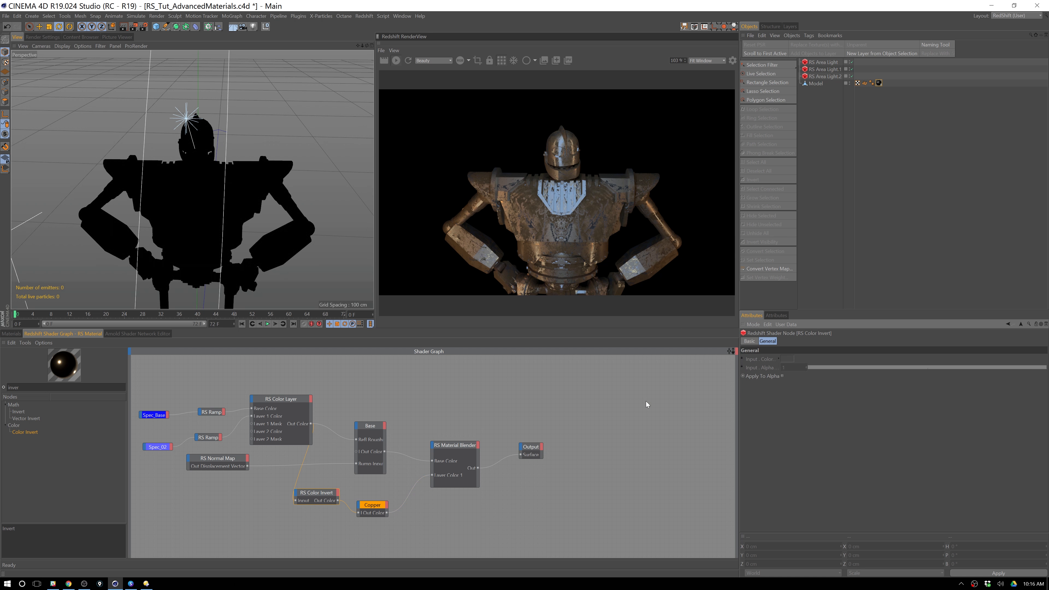
{"action": "left_click", "coordinate": [781, 375]}
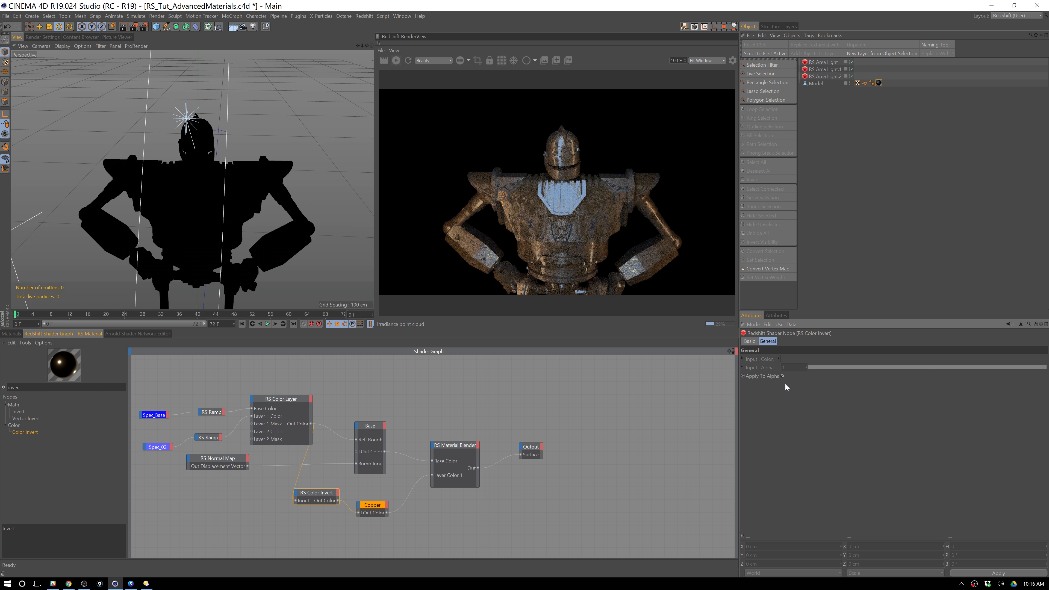
{"action": "left_click", "coordinate": [782, 376]}
{"action": "left_click", "coordinate": [691, 405]}
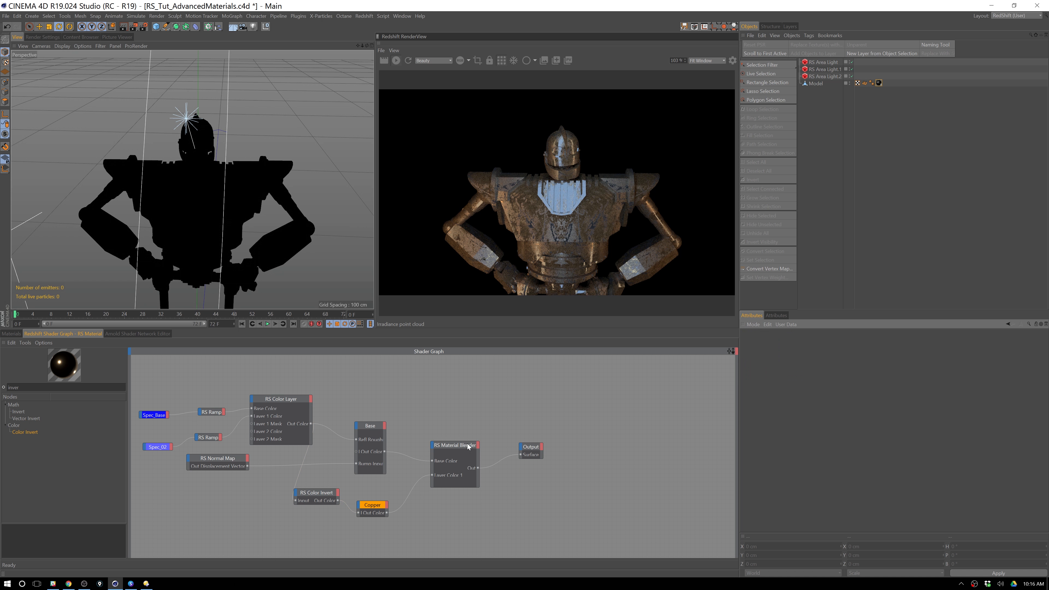
Step: Shift the RS Color Layer node slightly left and up, and select the Copper material
{"action": "left_click", "coordinate": [273, 400]}
{"action": "left_click_drag", "start_coordinate": [272, 399], "coordinate": [260, 396]}
{"action": "left_click", "coordinate": [372, 504]}
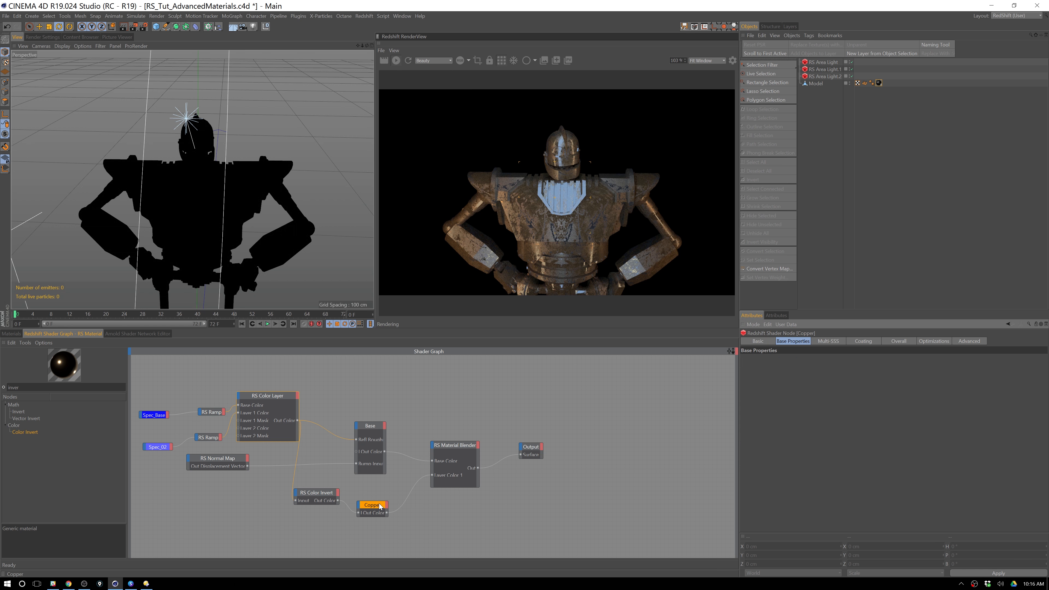
Step: Darken the Layer 1 Blend Color of the RS Material Blender to a near-black grey
{"action": "left_click", "coordinate": [453, 451]}
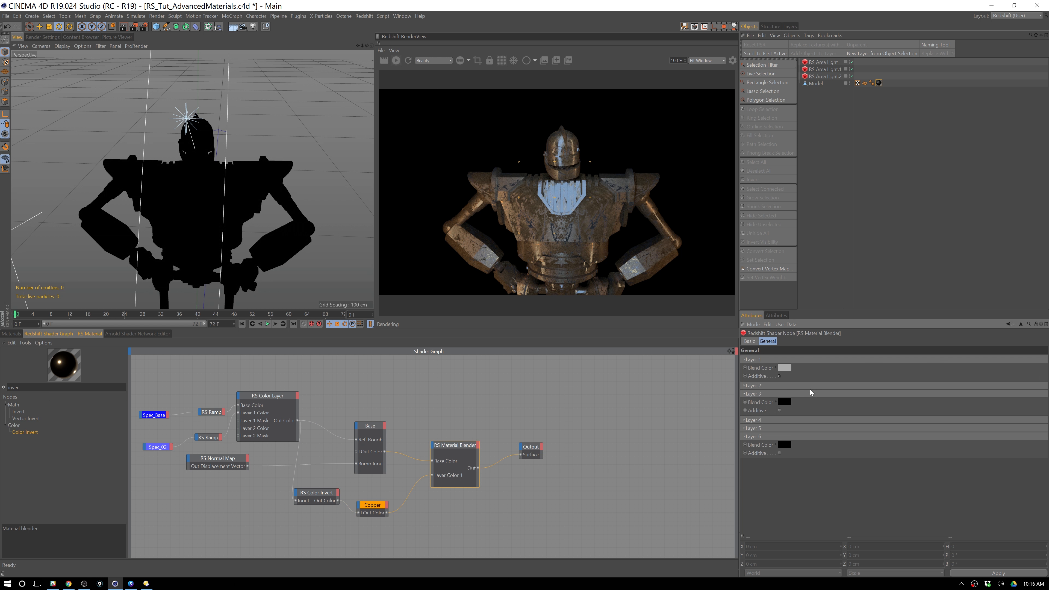
{"action": "left_click", "coordinate": [785, 368]}
{"action": "left_click_drag", "start_coordinate": [793, 362], "coordinate": [783, 362]}
{"action": "key", "text": "Return"}
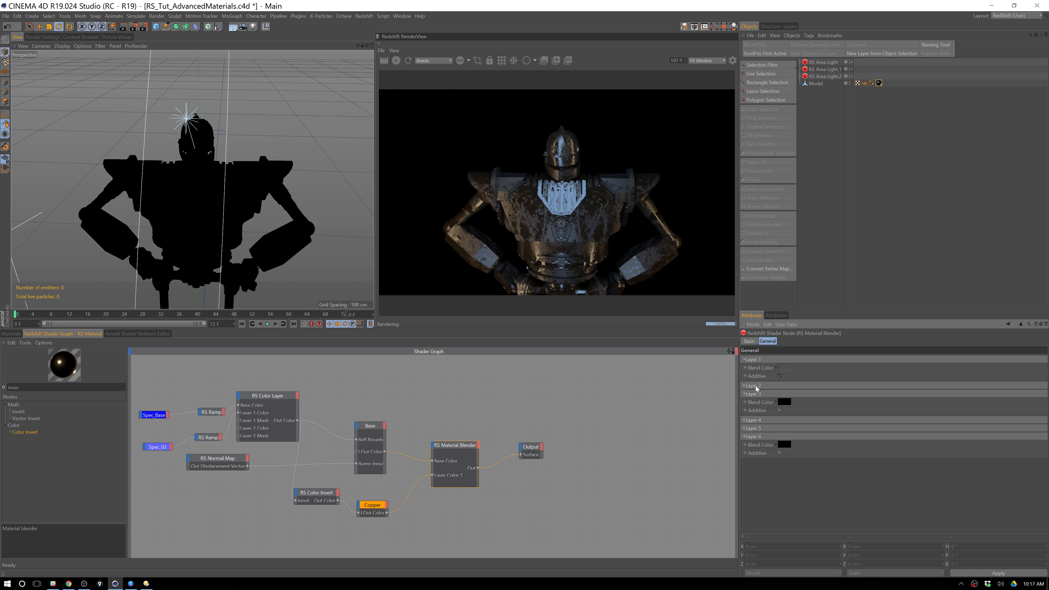
Step: Disable Additive for the blender's Layer 1 and set its Blend Color to a light grey with 82% value
{"action": "left_click", "coordinate": [746, 386]}
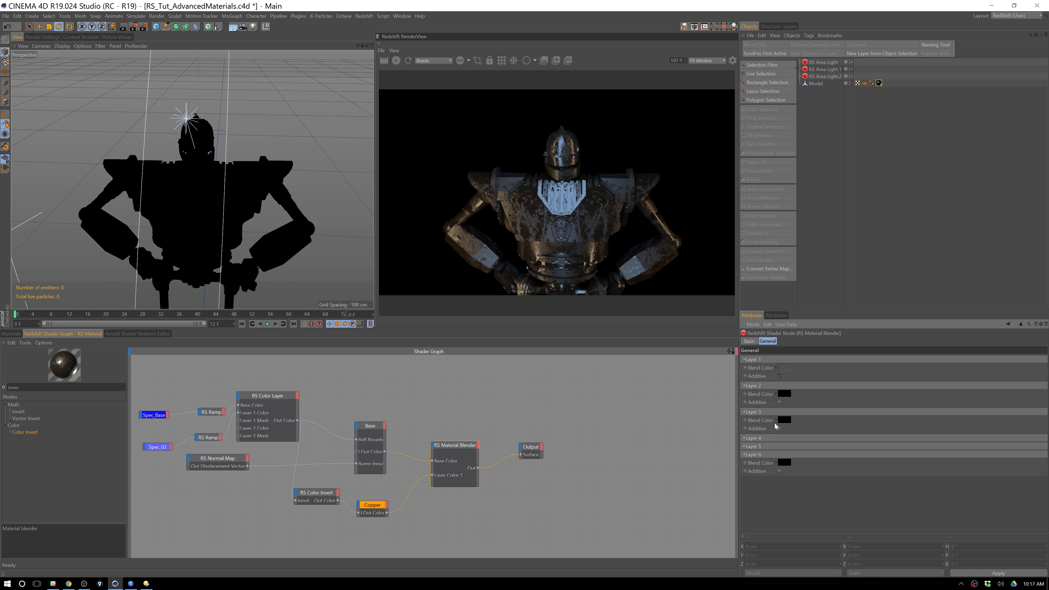
{"action": "left_click", "coordinate": [779, 376]}
{"action": "left_click", "coordinate": [782, 370]}
{"action": "left_click_drag", "start_coordinate": [797, 362], "coordinate": [818, 362]}
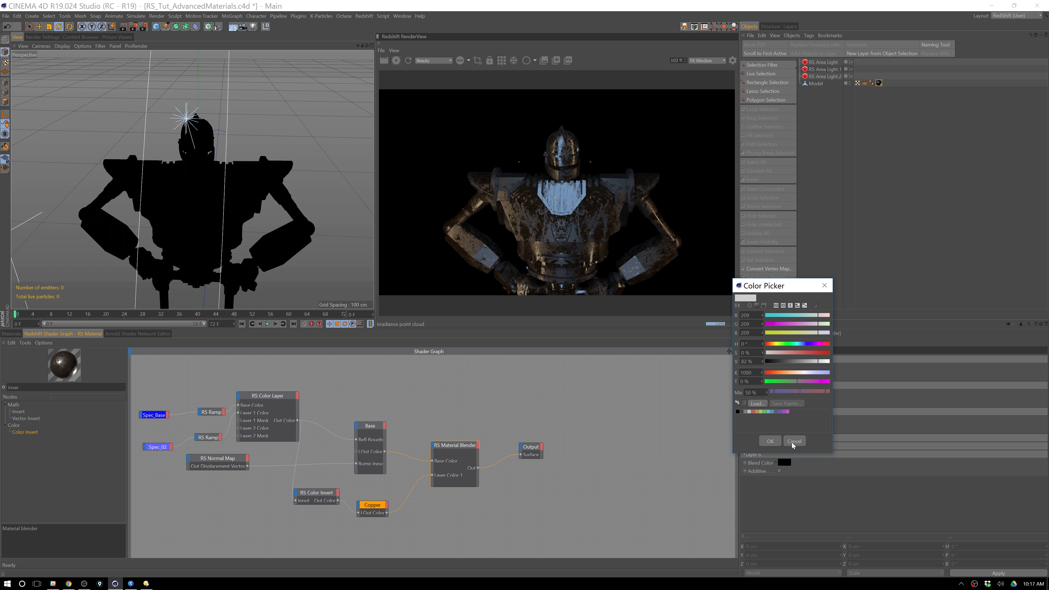
{"action": "left_click", "coordinate": [770, 441]}
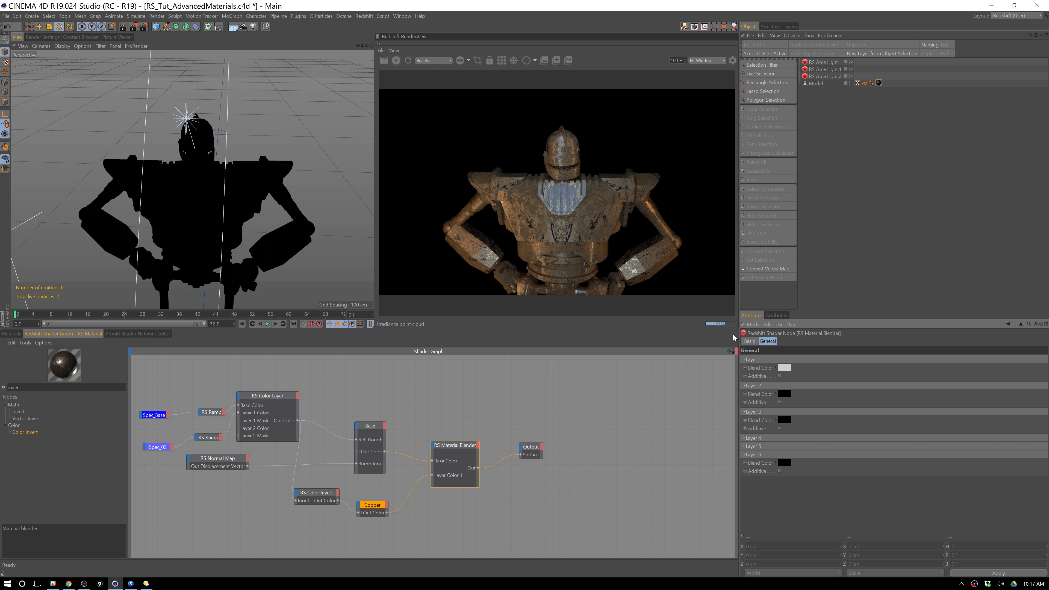
Step: Set the blender's Layer 1 Blend Color to a medium grey with 48% value and enable Additive for that layer
{"action": "left_click", "coordinate": [784, 367]}
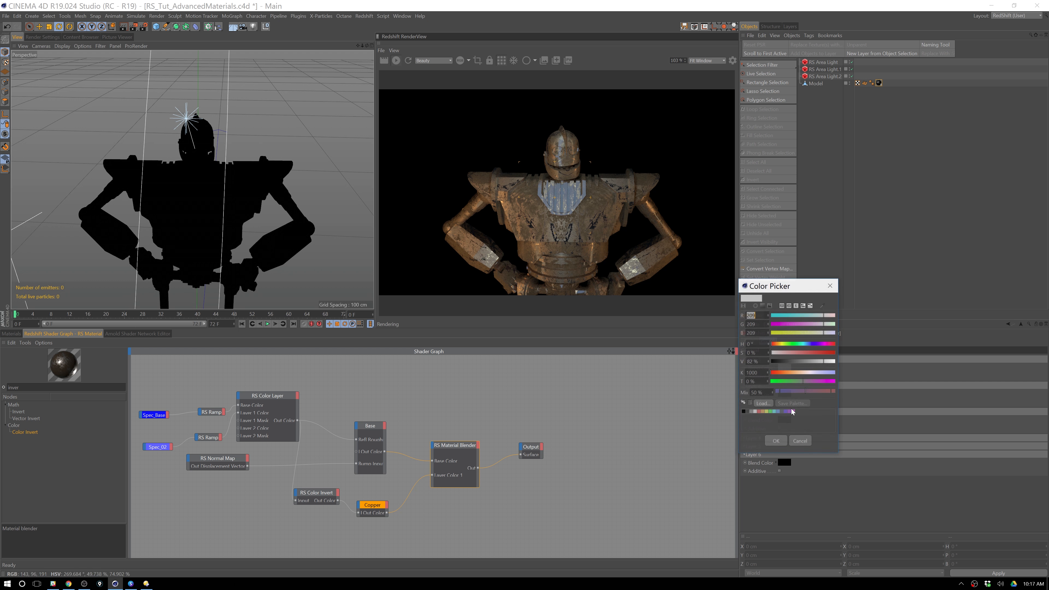
{"action": "left_click_drag", "start_coordinate": [816, 362], "coordinate": [691, 311]}
{"action": "type", "text": "48"}
{"action": "key", "text": "Return"}
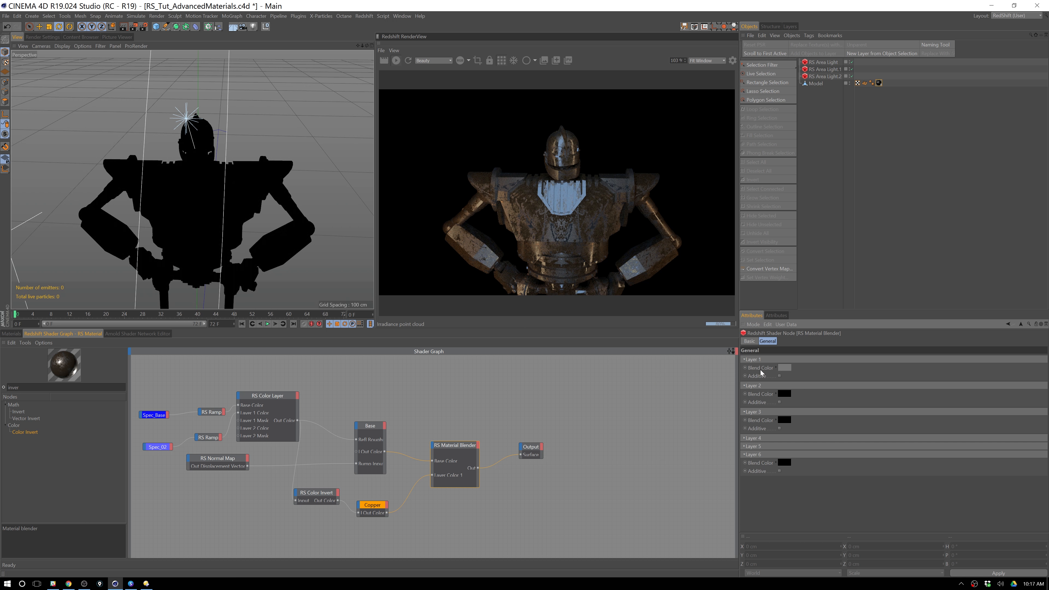
{"action": "left_click", "coordinate": [780, 376]}
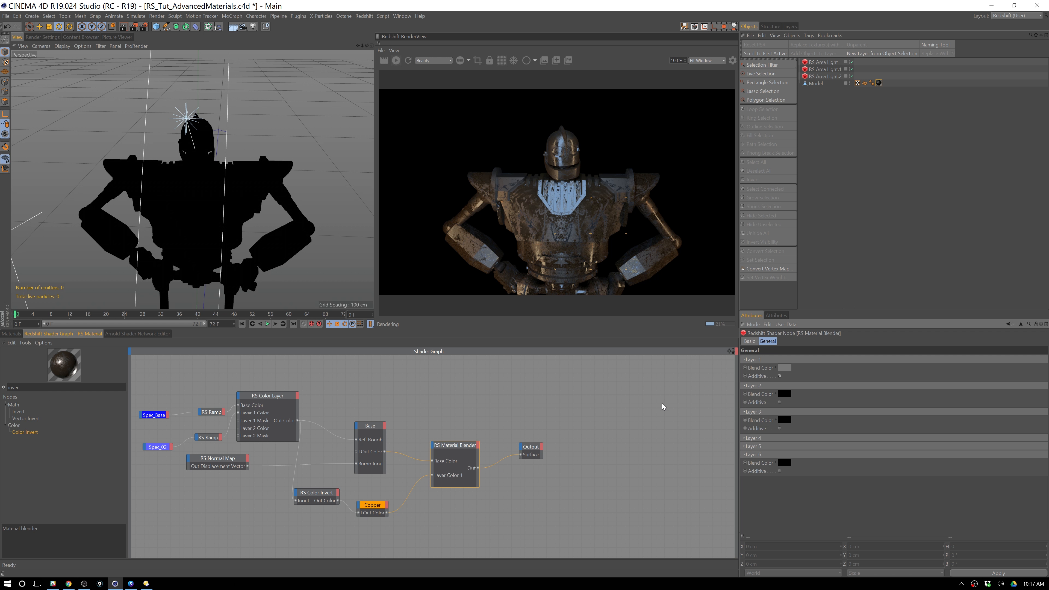
Step: Move the Output node further right, search the nodes for "dis" and add an RS Displacement node below the Material Blender
{"action": "left_click_drag", "start_coordinate": [536, 452], "coordinate": [582, 458]}
{"action": "left_click_drag", "start_coordinate": [23, 388], "coordinate": [1, 382]}
{"action": "type", "text": "dis"}
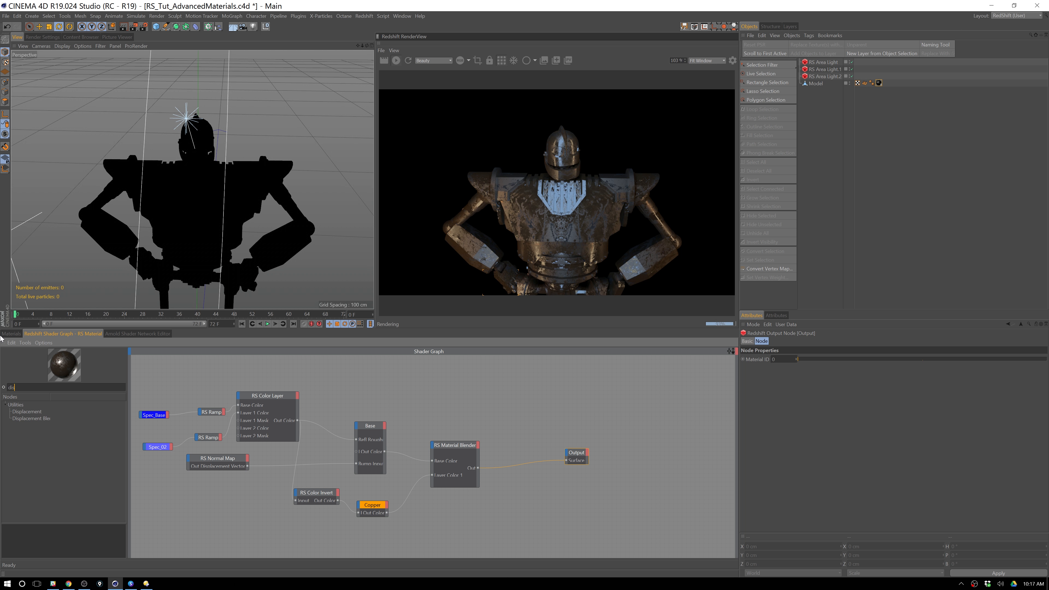
{"action": "left_click_drag", "start_coordinate": [33, 412], "coordinate": [455, 524]}
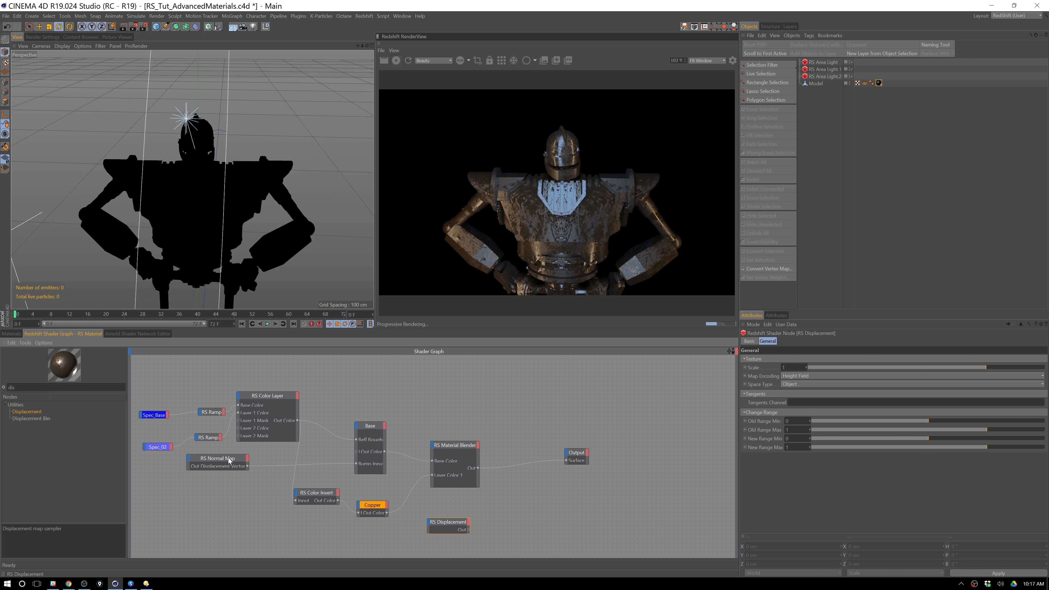
Step: Search the nodes for "text" and add an RS Texture node below the Copper material
{"action": "left_click", "coordinate": [599, 436]}
{"action": "left_click_drag", "start_coordinate": [23, 387], "coordinate": [363, 533]}
{"action": "type", "text": "text"}
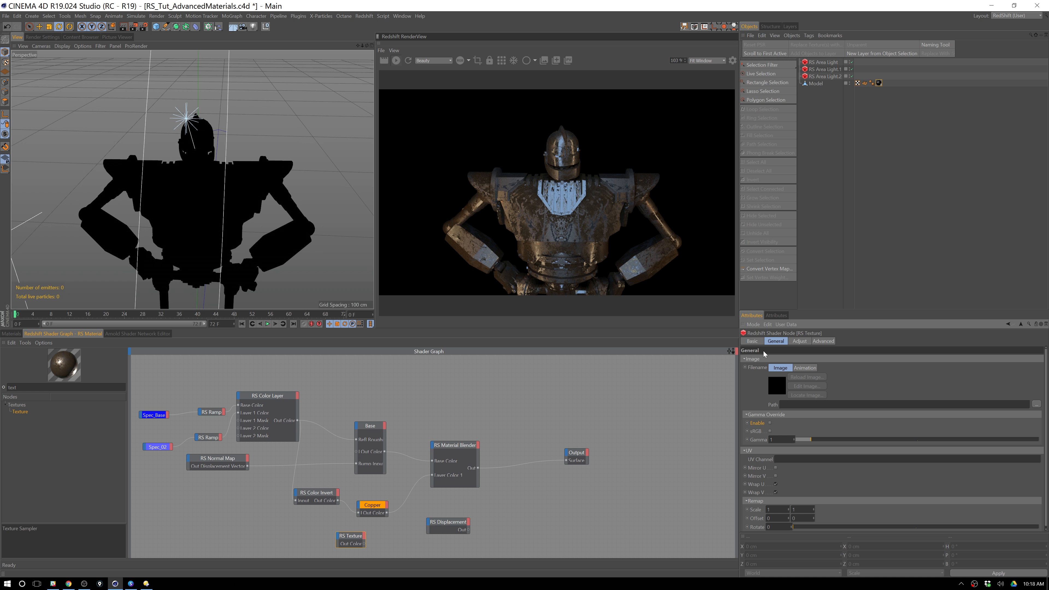
Step: Rename the new texture node to Displace and stop the live render preview
{"action": "left_click", "coordinate": [752, 341]}
{"action": "double_click", "coordinate": [784, 359]}
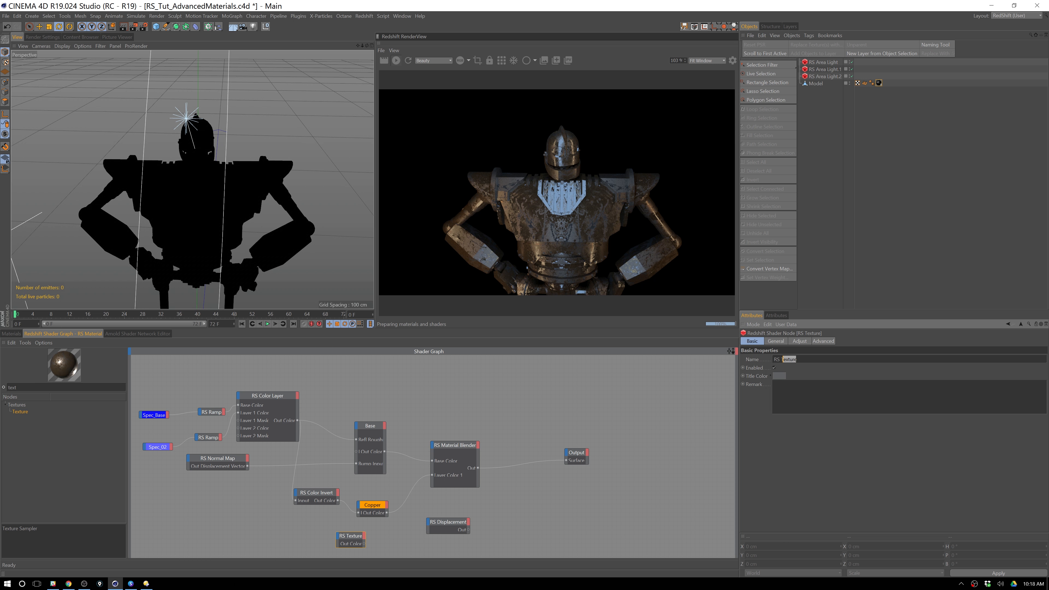
{"action": "key", "text": "ctrl+a"}
{"action": "type", "text": "D"}
{"action": "left_click", "coordinate": [397, 62]}
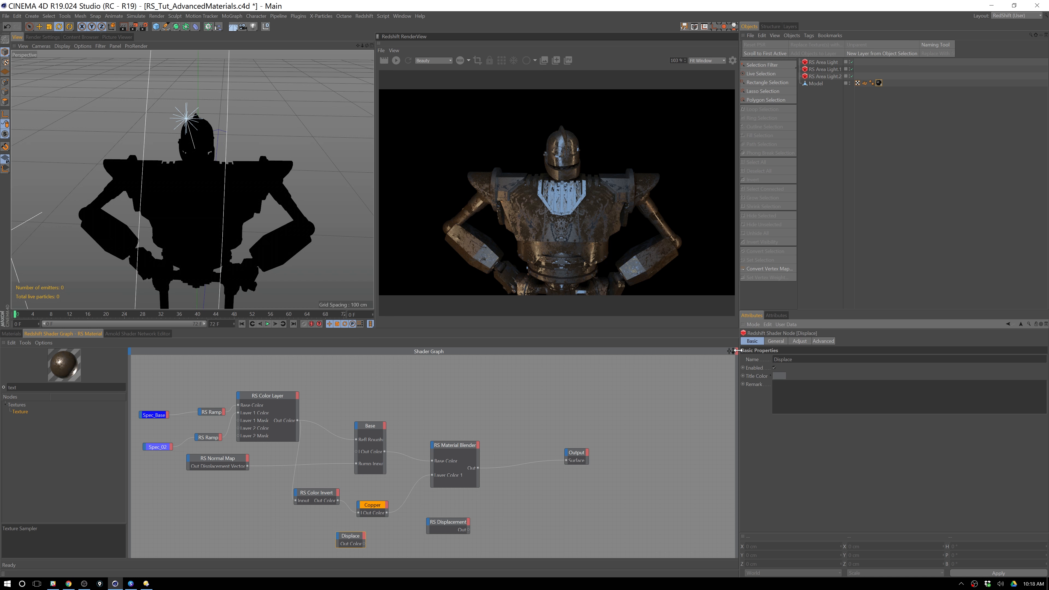
Step: Load Grunge-BM13-Normal.jpg from the Grunge - 13 folder into the Displace texture without copying it to the project location
{"action": "left_click", "coordinate": [779, 340]}
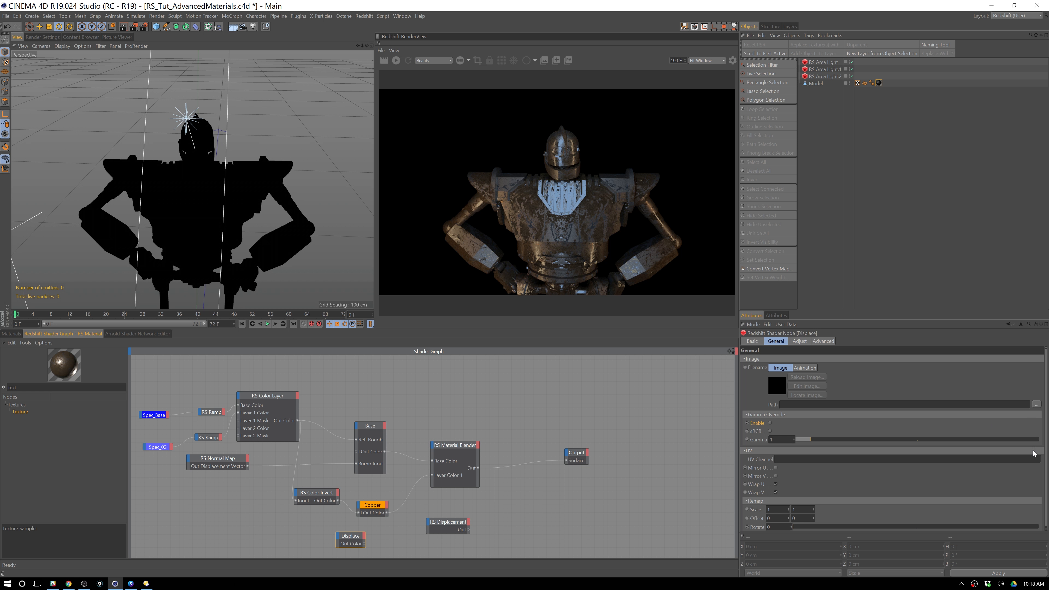
{"action": "left_click", "coordinate": [1037, 405]}
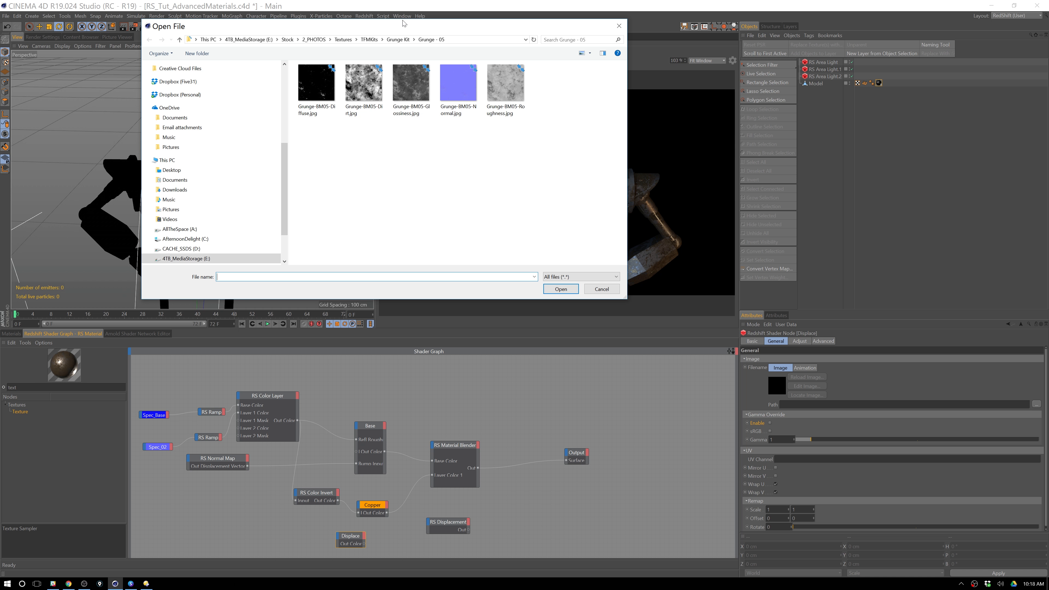
{"action": "left_click", "coordinate": [399, 40]}
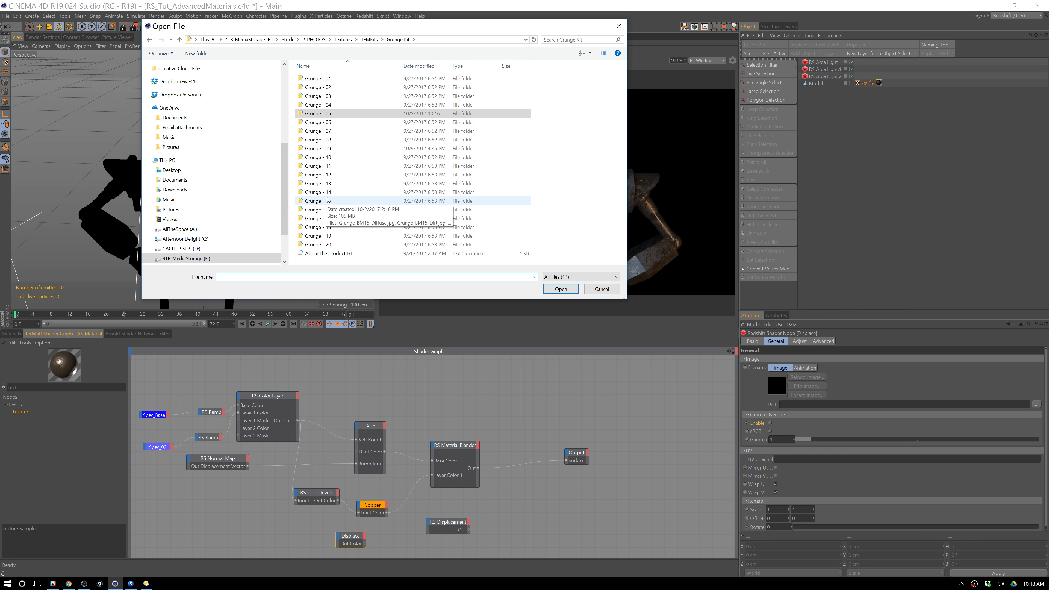
{"action": "left_click", "coordinate": [315, 184]}
{"action": "double_click", "coordinate": [315, 187]}
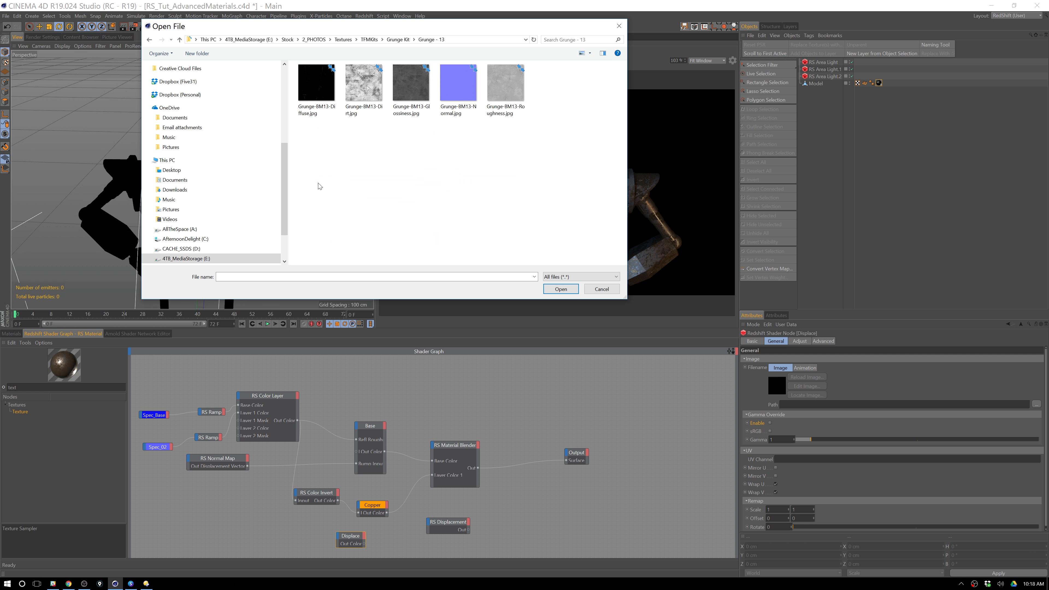
{"action": "double_click", "coordinate": [457, 82]}
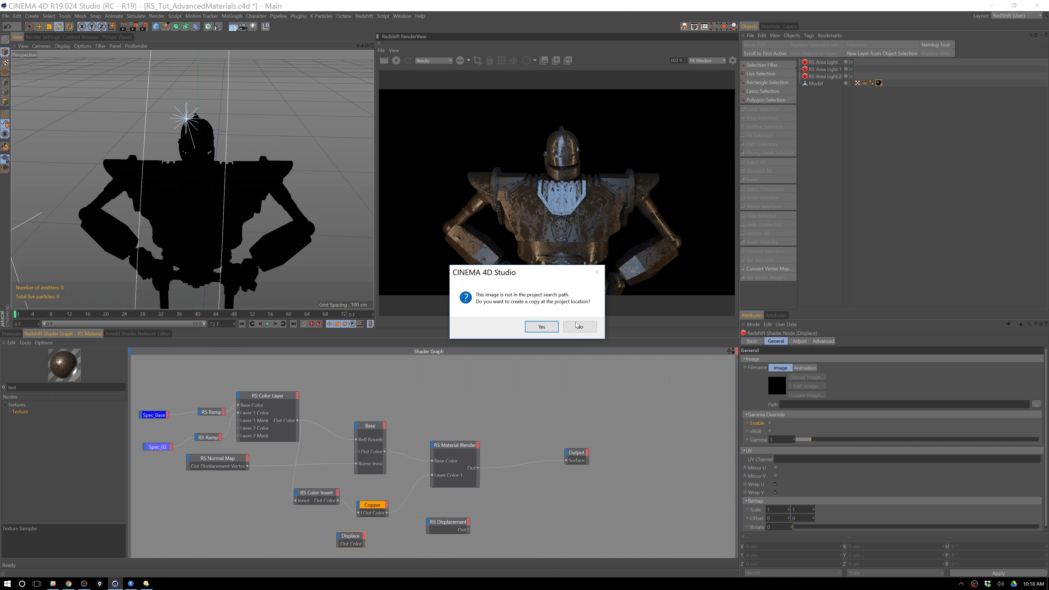
{"action": "left_click", "coordinate": [579, 327]}
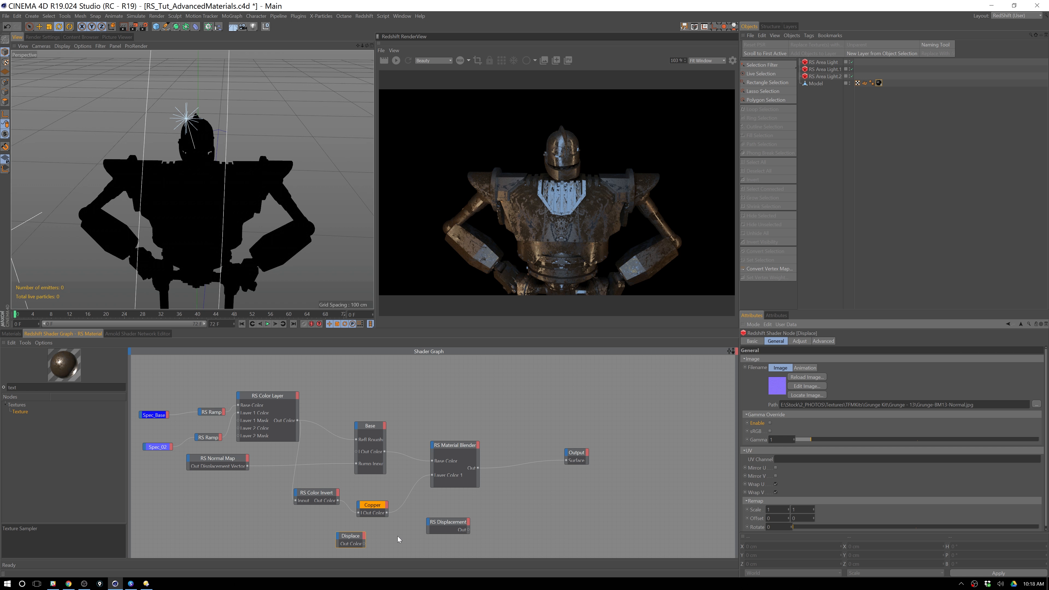
Step: Connect the Displace texture's Out Color to the Tex Map input of the RS Displacement node
{"action": "left_click_drag", "start_coordinate": [364, 544], "coordinate": [429, 521]}
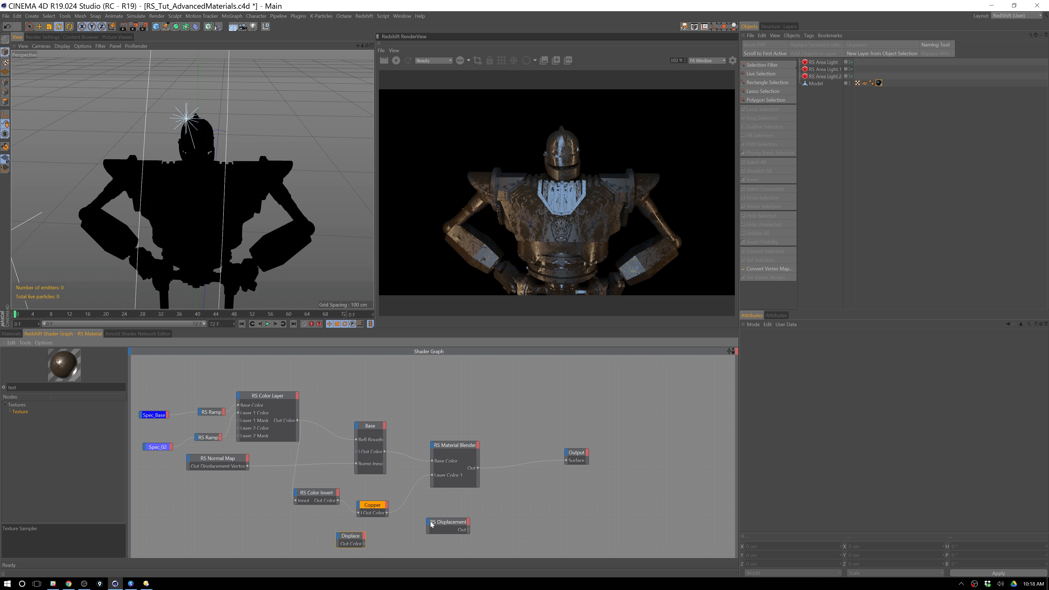
{"action": "left_click_drag", "start_coordinate": [426, 526], "coordinate": [428, 524]}
{"action": "left_click_drag", "start_coordinate": [364, 544], "coordinate": [430, 524]}
{"action": "left_click", "coordinate": [432, 524]}
{"action": "mouse_move", "coordinate": [450, 536]}
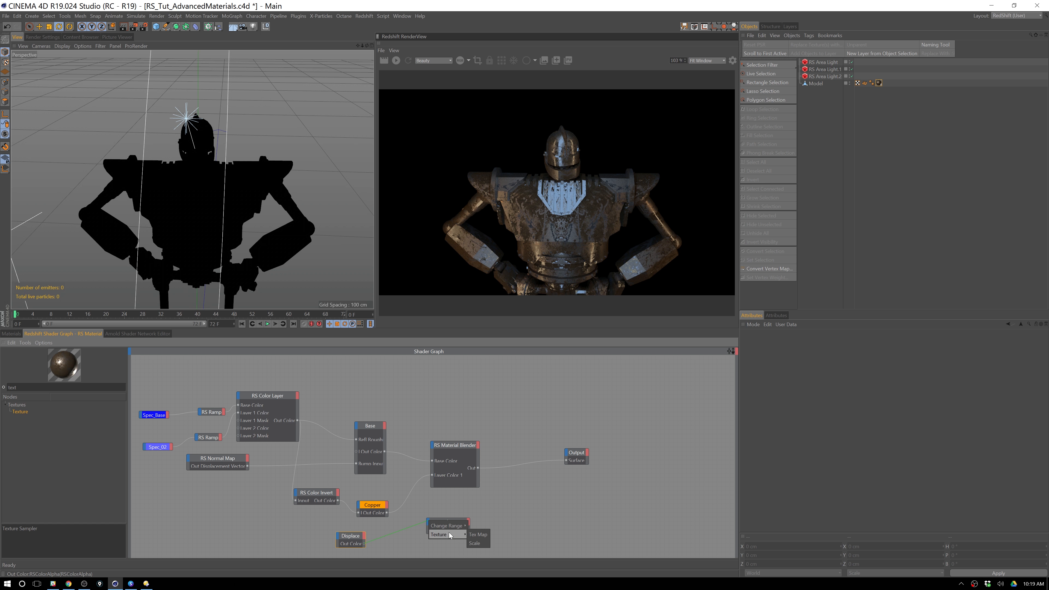
{"action": "left_click", "coordinate": [485, 536]}
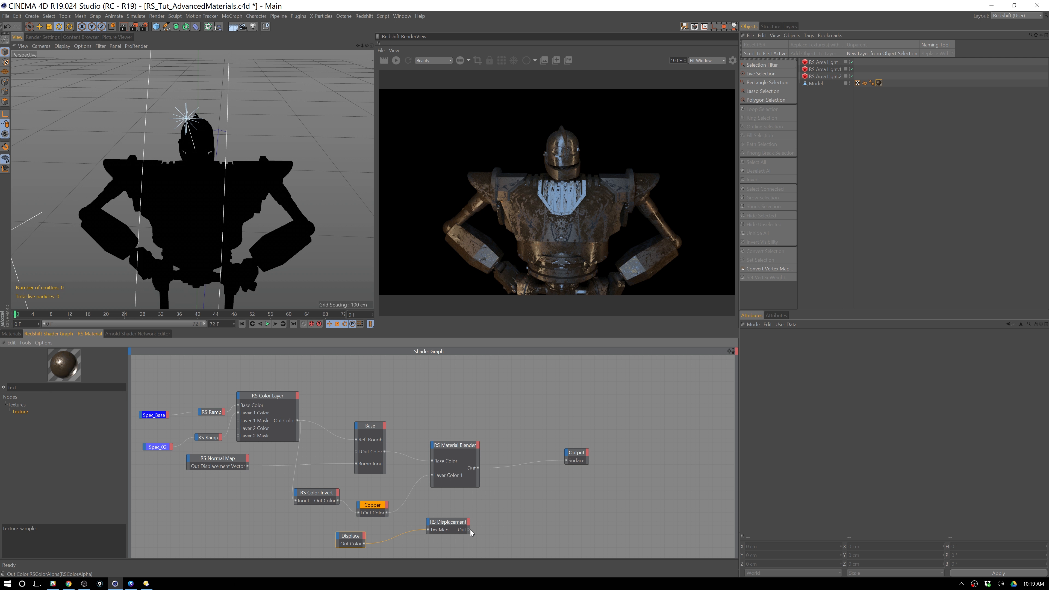
Step: Connect the RS Displacement node's Out to the Displacement input of the Output node
{"action": "left_click_drag", "start_coordinate": [468, 530], "coordinate": [490, 524]}
{"action": "left_click_drag", "start_coordinate": [549, 463], "coordinate": [566, 453]}
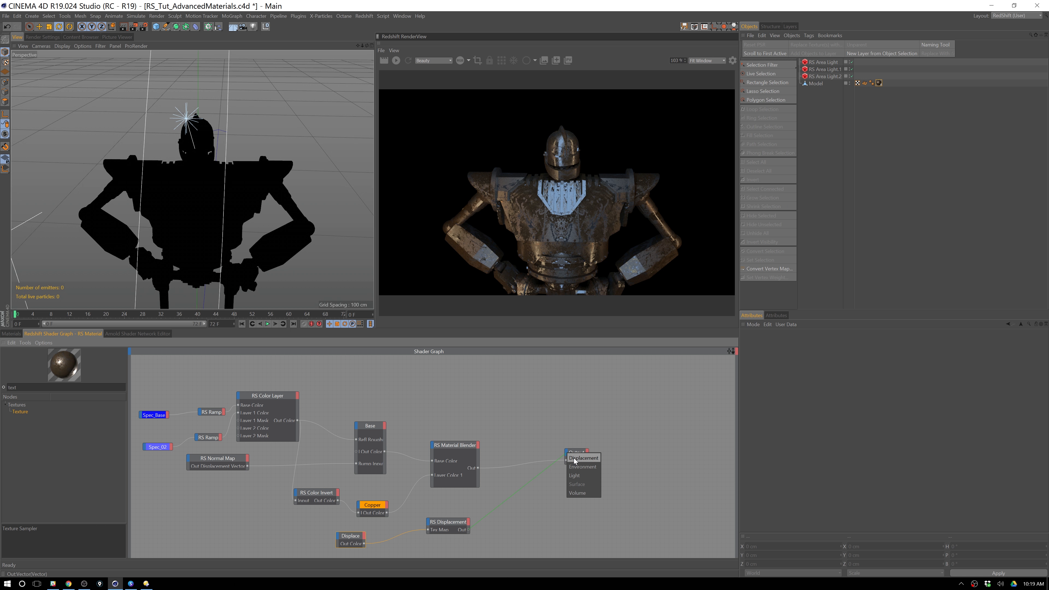
{"action": "left_click", "coordinate": [587, 459]}
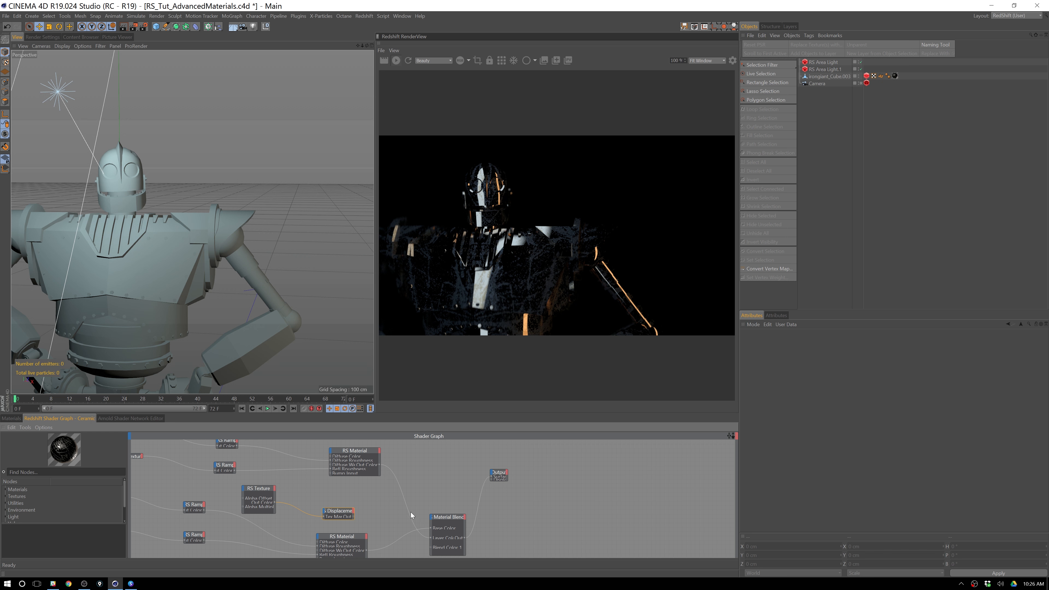
Step: In the other robot scene's shader graph, connect the texture-driven displacement node to the Output node's Displacement input
{"action": "left_click", "coordinate": [276, 489]}
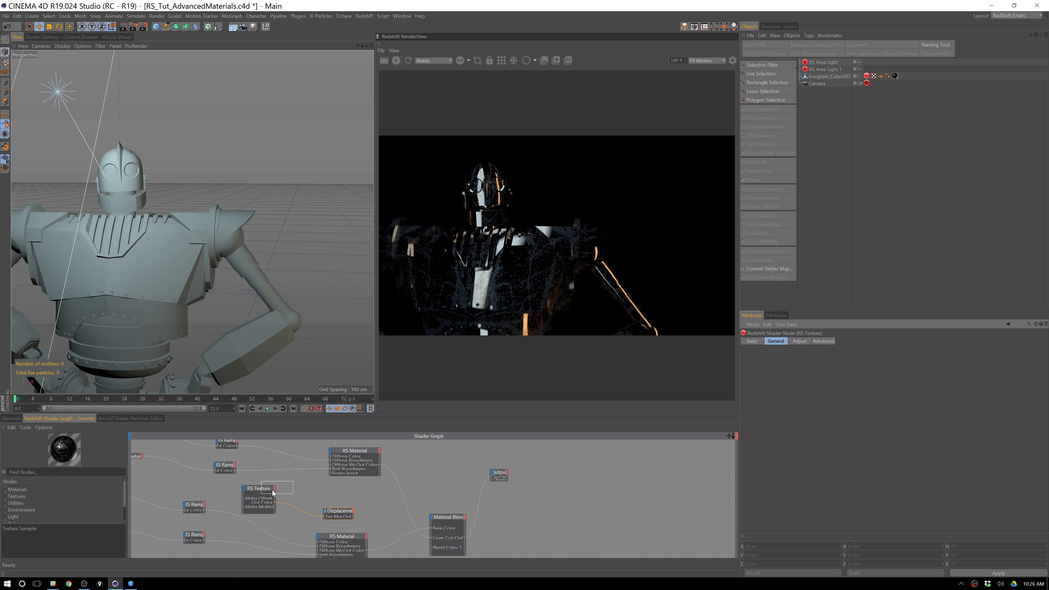
{"action": "left_click", "coordinate": [339, 511]}
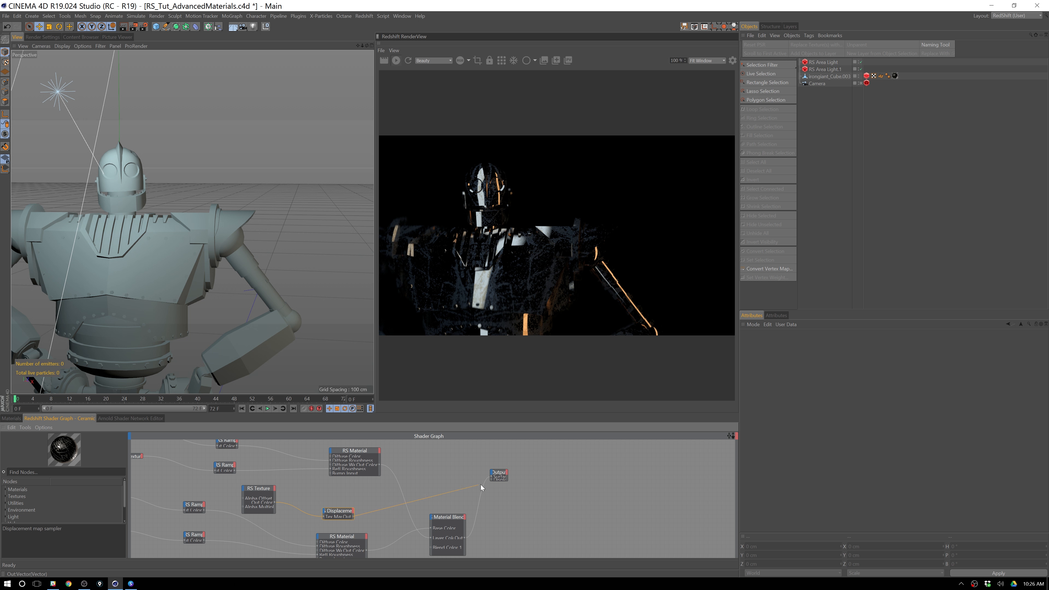
{"action": "left_click_drag", "start_coordinate": [490, 480], "coordinate": [492, 480]}
{"action": "left_click", "coordinate": [508, 482]}
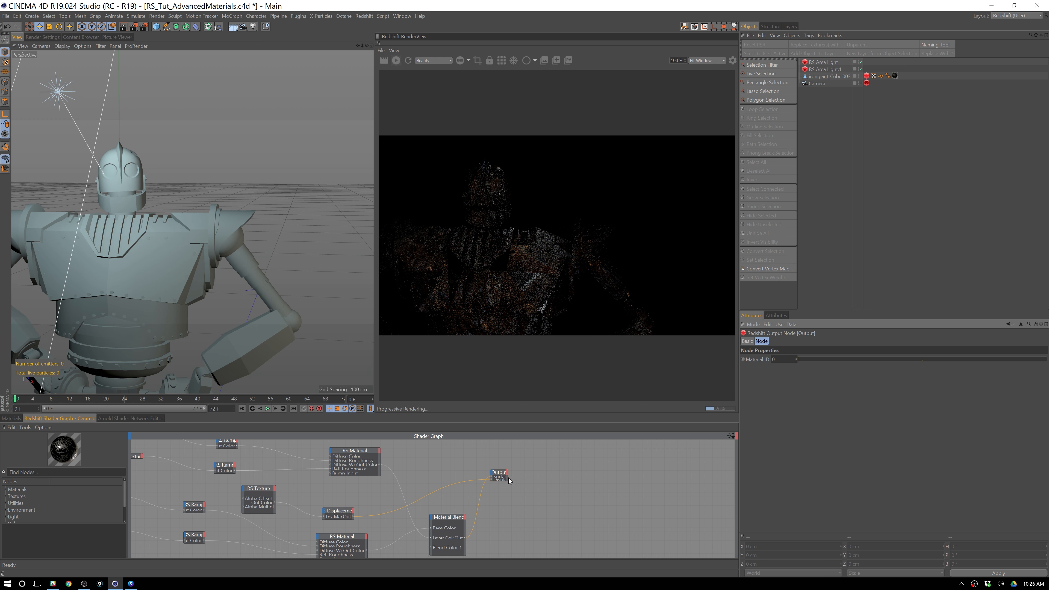
Step: Enlarge the Output node in width and height so its Surface and Displacement inputs are readable
{"action": "double_click", "coordinate": [509, 478]}
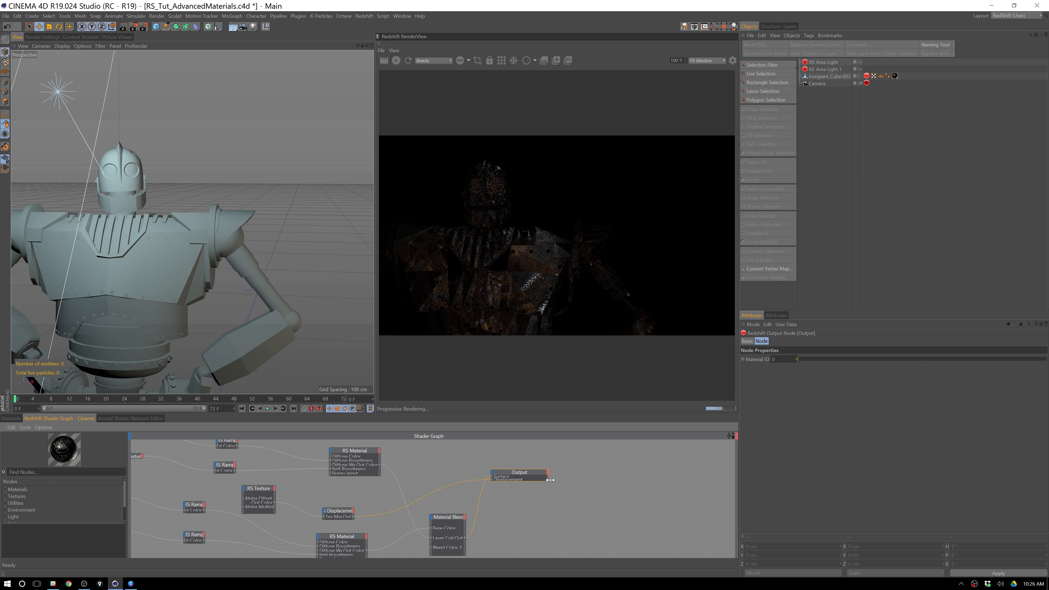
{"action": "left_click", "coordinate": [523, 482]}
{"action": "left_click_drag", "start_coordinate": [523, 481], "coordinate": [523, 507]}
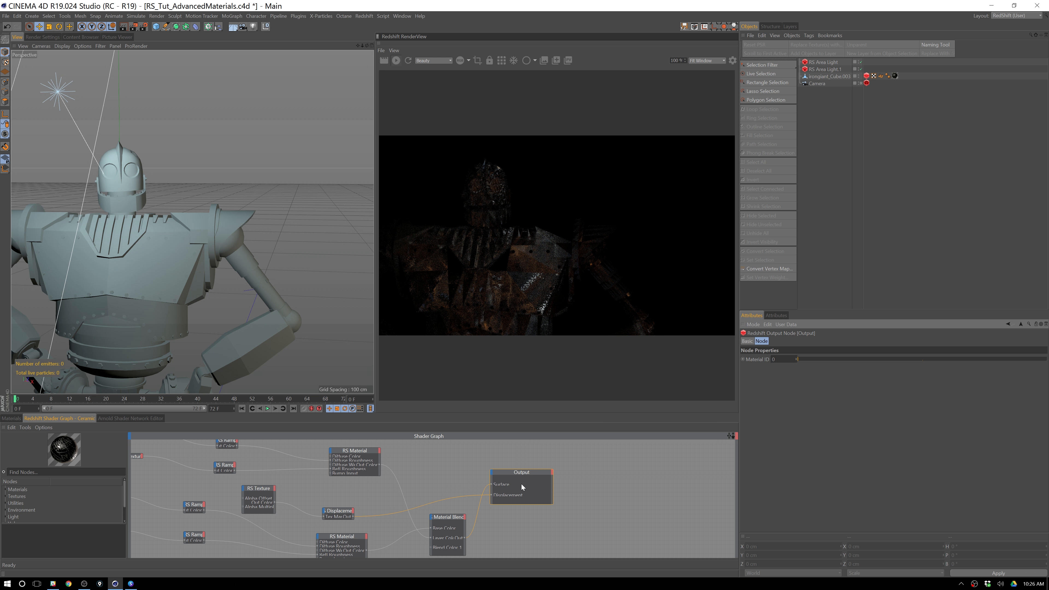
Step: Render the robot in bucket mode and set the RS Displacement node's Map Encoding to Height Field
{"action": "left_click_drag", "start_coordinate": [351, 506], "coordinate": [378, 496]}
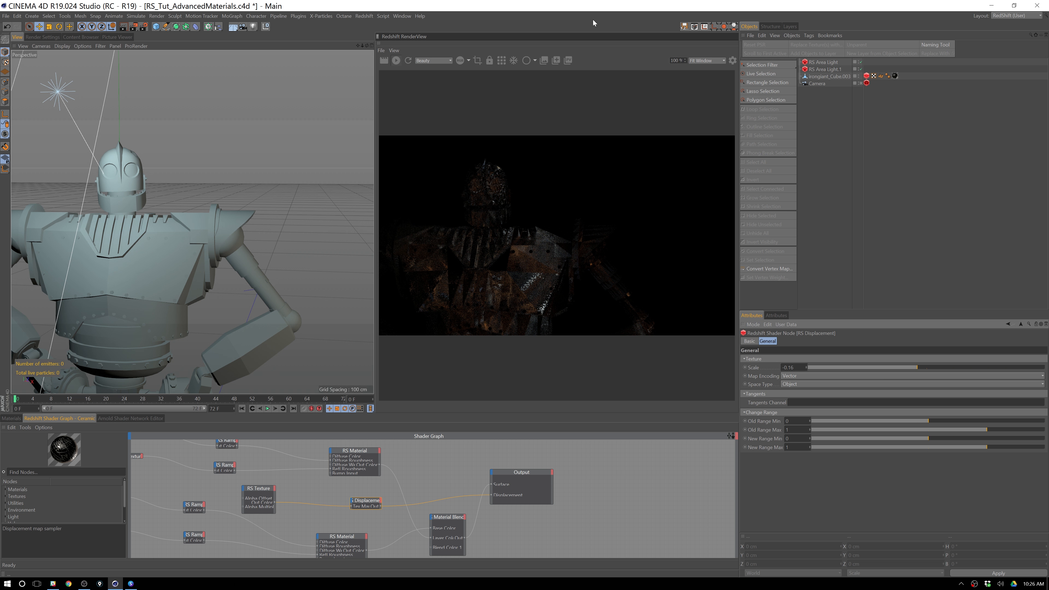
{"action": "left_click", "coordinate": [501, 61]}
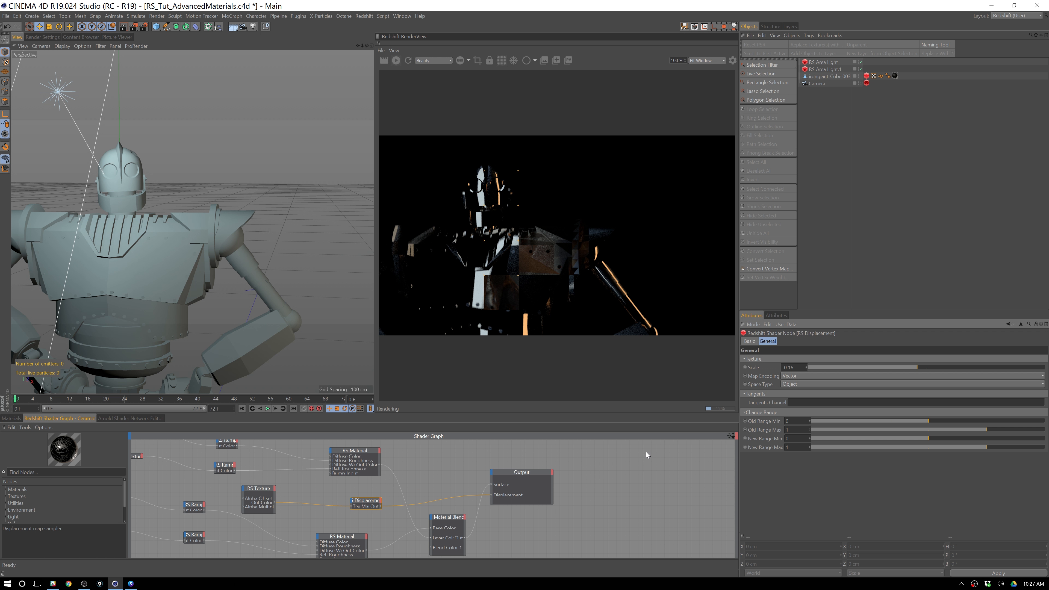
{"action": "left_click", "coordinate": [804, 376]}
{"action": "left_click", "coordinate": [804, 394]}
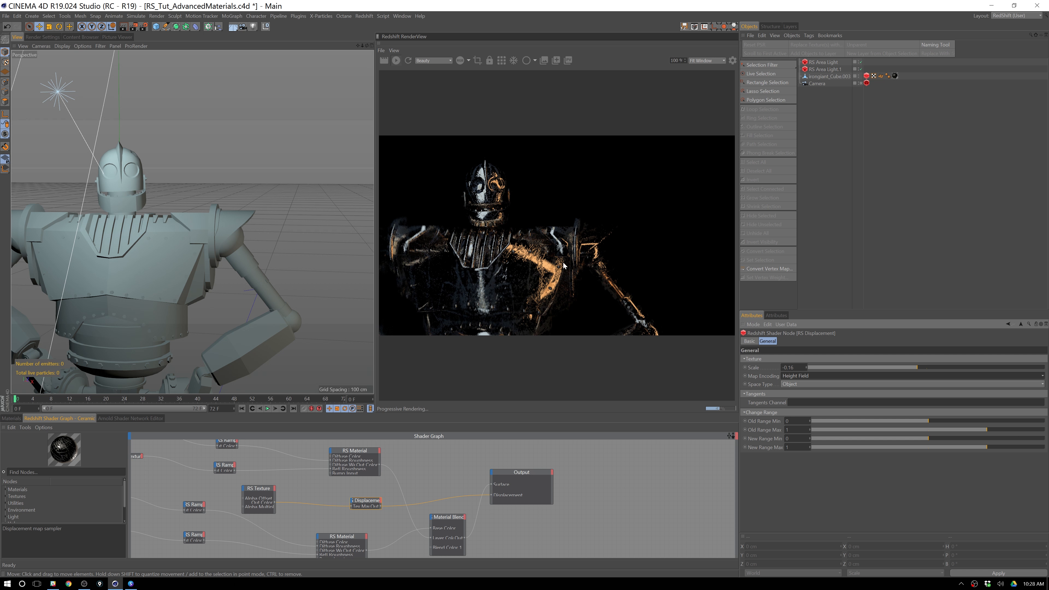
Step: Delete the Camera object from the scene and frame the whole robot with its lights
{"action": "right_click_drag", "start_coordinate": [262, 244], "coordinate": [294, 232], "text": "alt"}
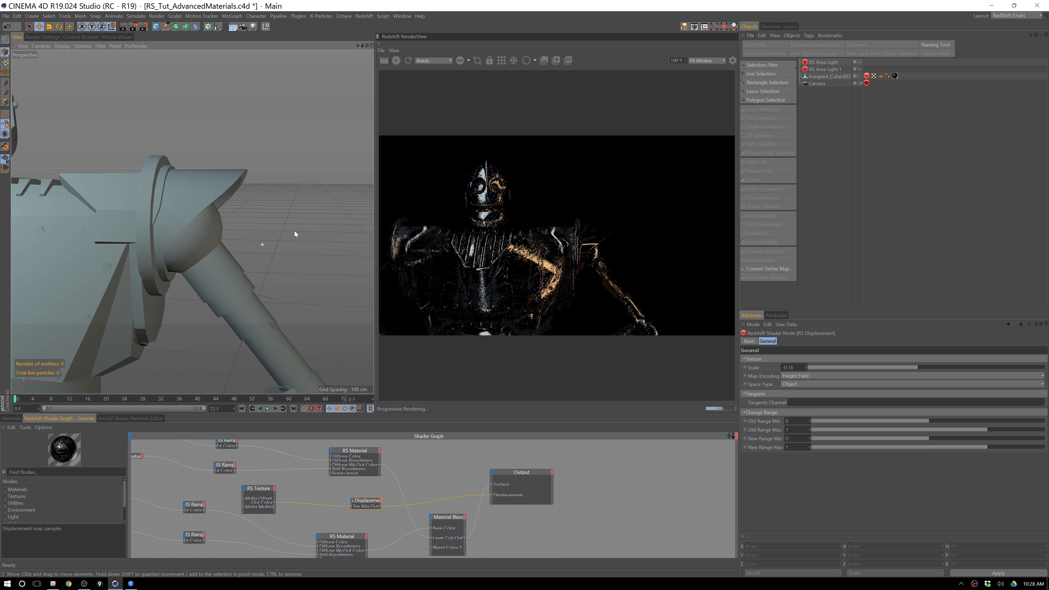
{"action": "left_click_drag", "start_coordinate": [294, 231], "coordinate": [249, 238], "text": "alt"}
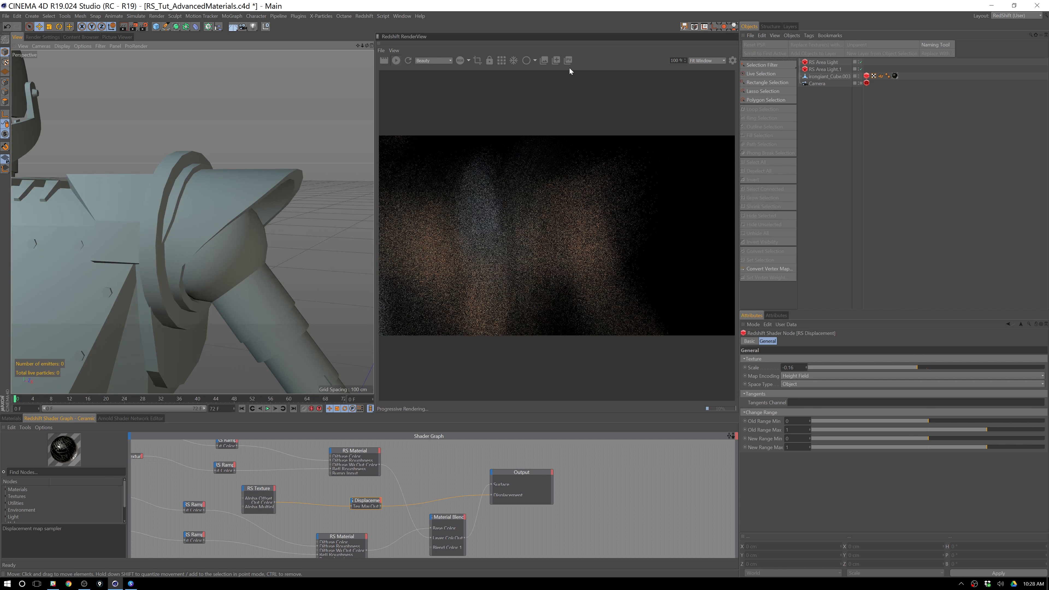
{"action": "left_click", "coordinate": [834, 85]}
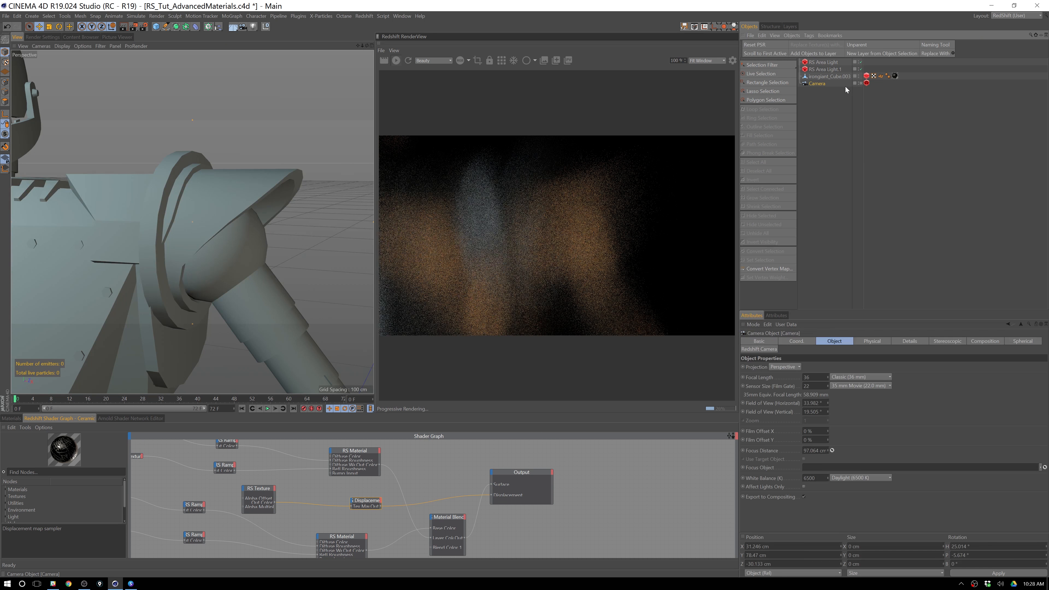
{"action": "key", "text": "Delete"}
{"action": "key", "text": "h"}
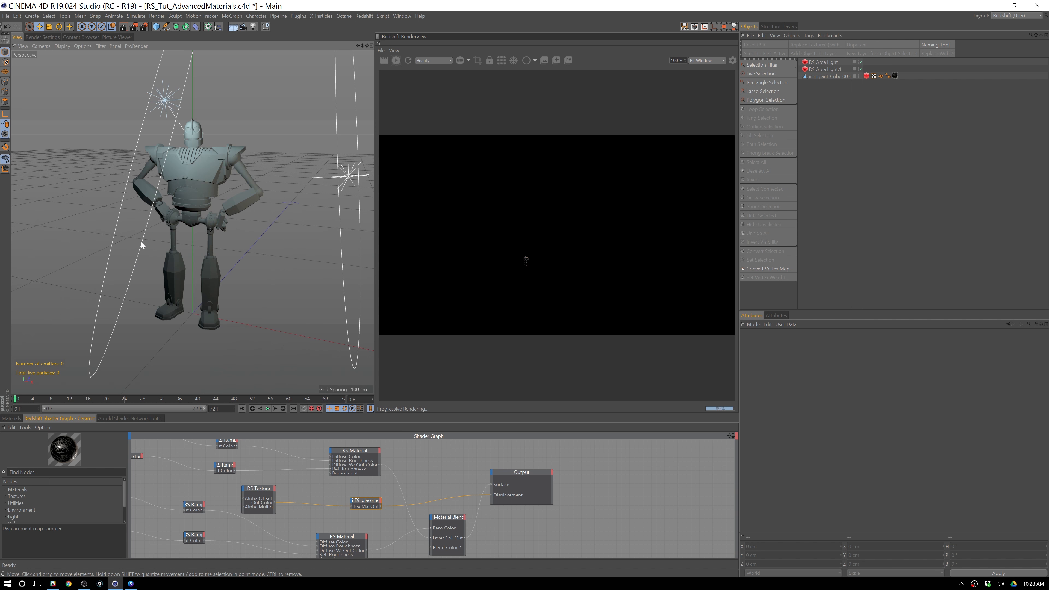
Step: Examine the displacement detail on the robot's pointed shoulder armour in a close-up bucket render
{"action": "scroll", "coordinate": [239, 152], "scroll_direction": "up", "scroll_amount": 5}
{"action": "middle_click_drag", "start_coordinate": [236, 155], "coordinate": [225, 203], "text": "alt"}
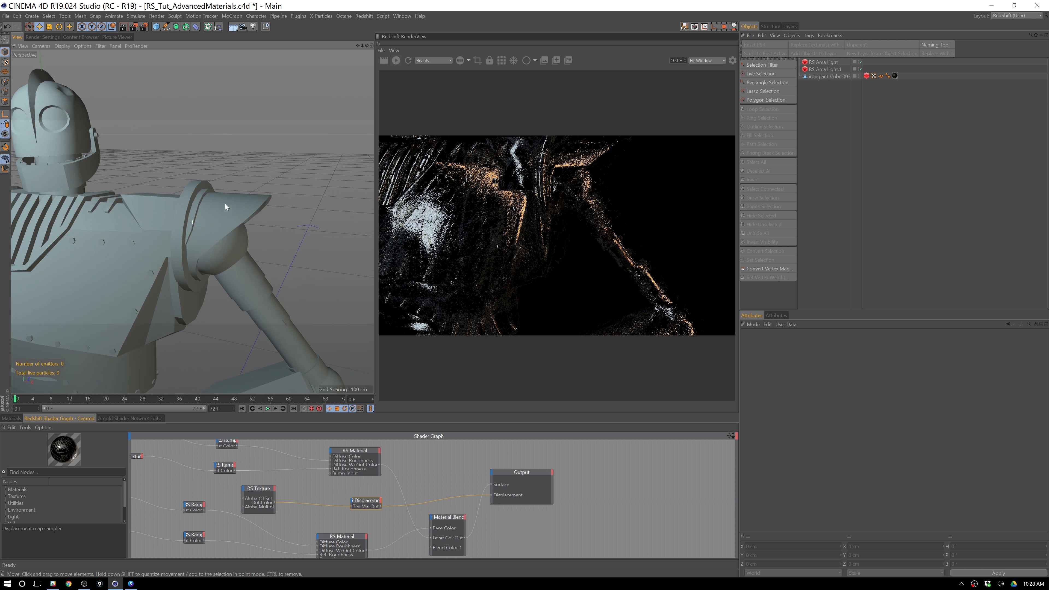
{"action": "scroll", "coordinate": [224, 208], "scroll_direction": "up", "scroll_amount": 5}
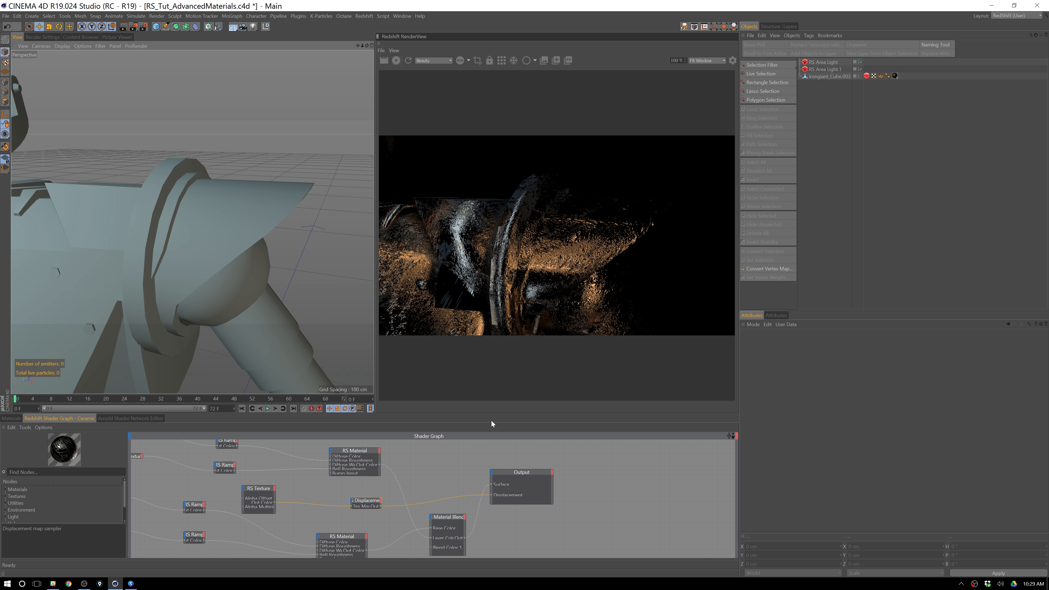
{"action": "left_click", "coordinate": [502, 60]}
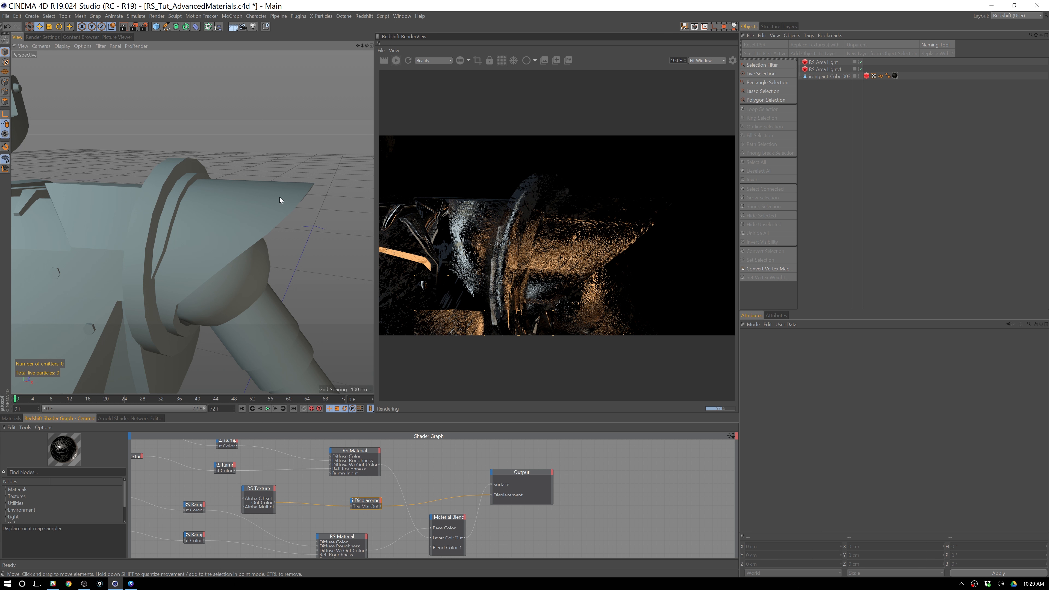
Step: Check the displaced metal across the robot's head, chest and arms in the render from the front
{"action": "scroll", "coordinate": [248, 213], "scroll_direction": "down", "scroll_amount": 8}
{"action": "left_click_drag", "start_coordinate": [252, 220], "coordinate": [226, 231], "text": "alt"}
{"action": "middle_click_drag", "start_coordinate": [228, 224], "coordinate": [205, 220], "text": "alt"}
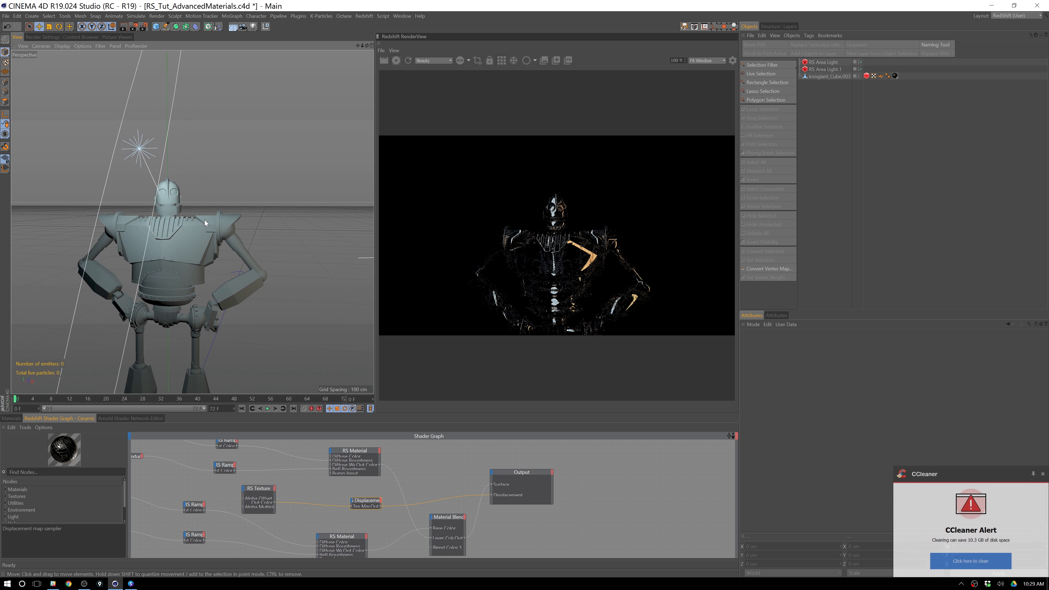
{"action": "right_click_drag", "start_coordinate": [201, 222], "coordinate": [215, 215], "text": "alt"}
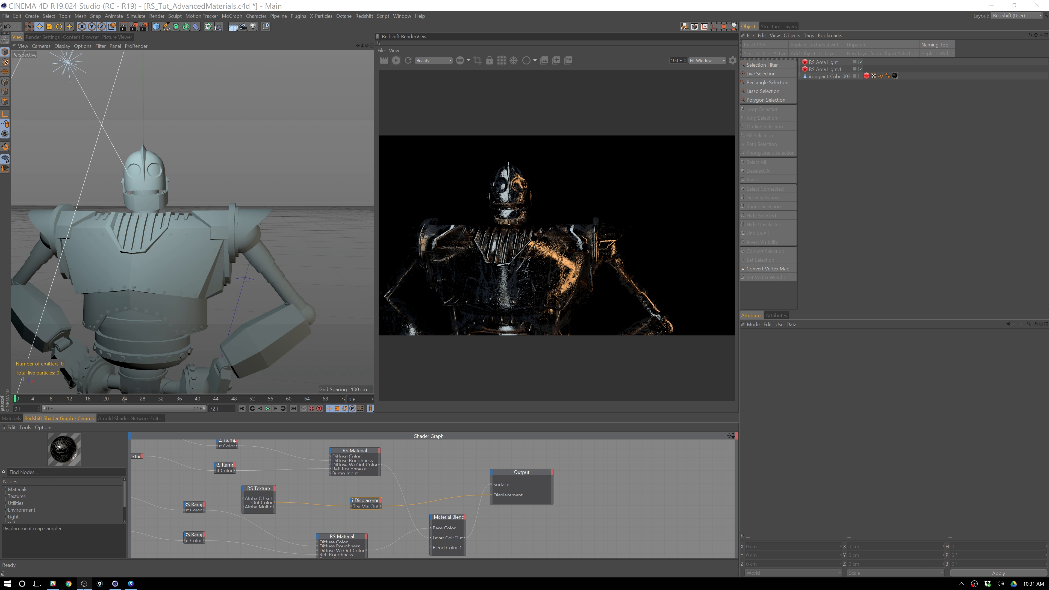
{"action": "left_click", "coordinate": [85, 584]}
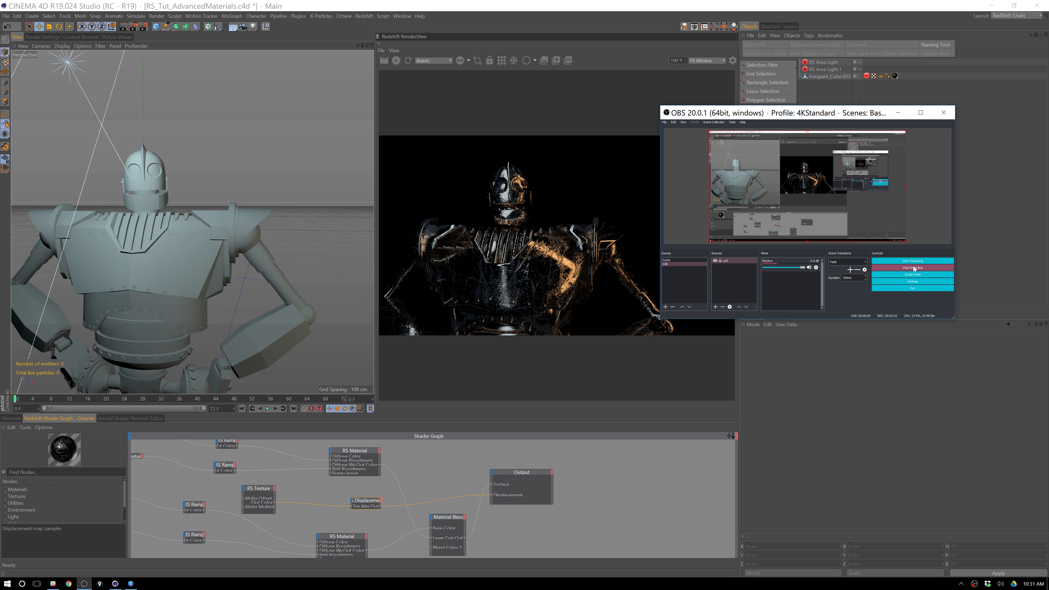
{"action": "left_click", "coordinate": [925, 269]}
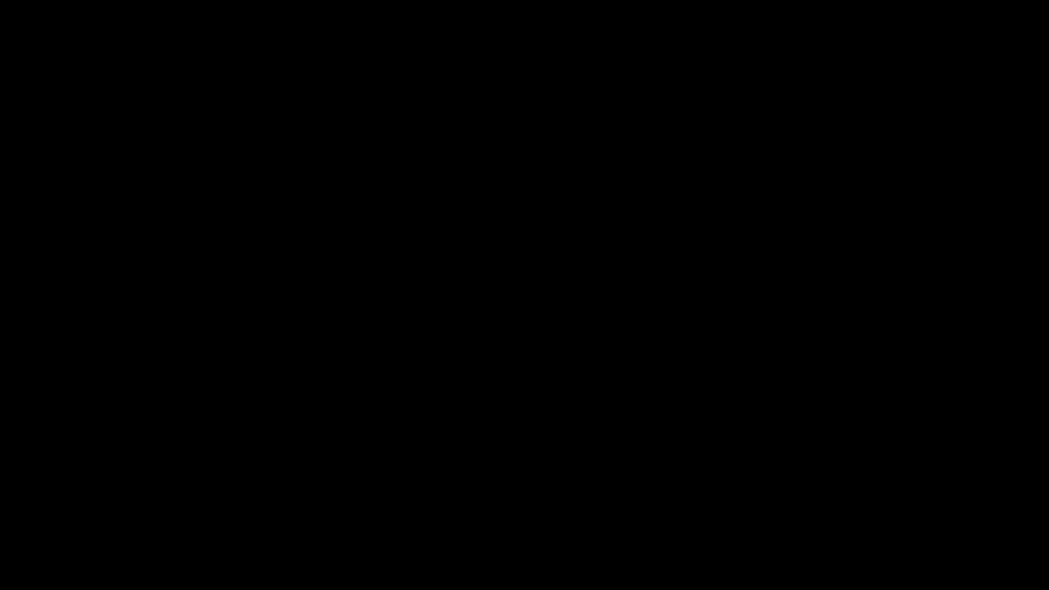